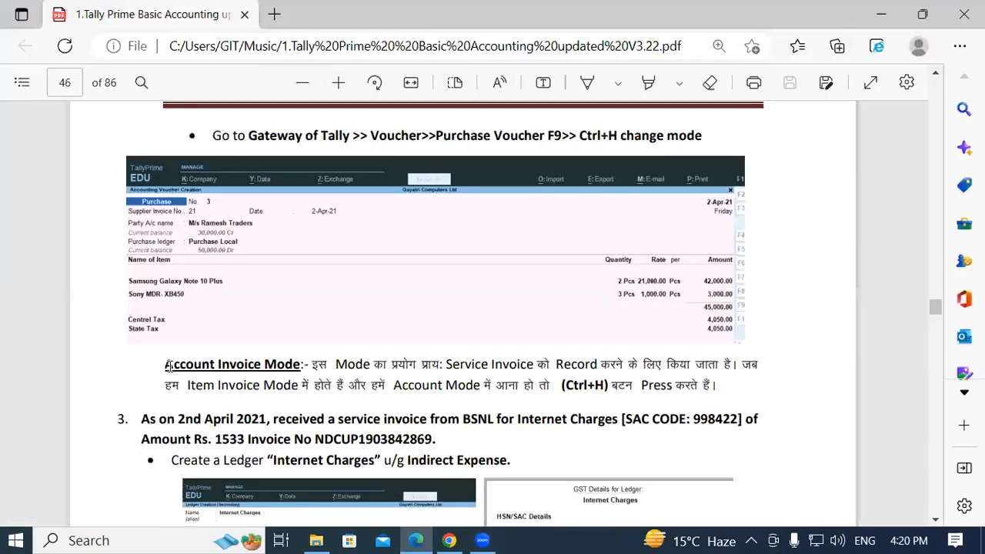
Read the Account Invoice Mode explanation on page 46 of the Tally PDF.
left_click_drag(166, 365, 299, 364)
left_click(297, 364)
scroll(250, 241, "down", 2)
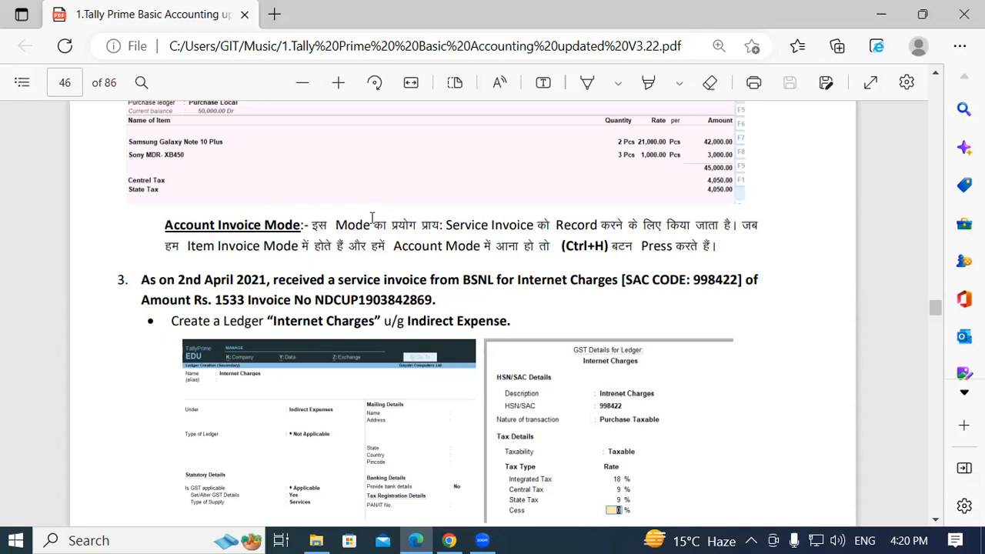
left_click_drag(316, 222, 406, 225)
left_click(406, 225)
left_click_drag(167, 226, 306, 229)
left_click(306, 226)
Examine exercise 3 for the service invoice's date, supplier, SAC code, amount and invoice number.
left_click_drag(140, 280, 226, 282)
left_click(225, 280)
left_click_drag(464, 279, 492, 279)
left_click(493, 278)
left_click_drag(624, 280, 688, 279)
left_click(687, 279)
left_click_drag(132, 290, 203, 297)
left_click(219, 294)
left_click_drag(247, 299, 432, 299)
left_click(432, 297)
Review exercise 3's Internet Charges expense from BSNL again, checking its date, amount and invoice details.
left_click_drag(177, 280, 203, 280)
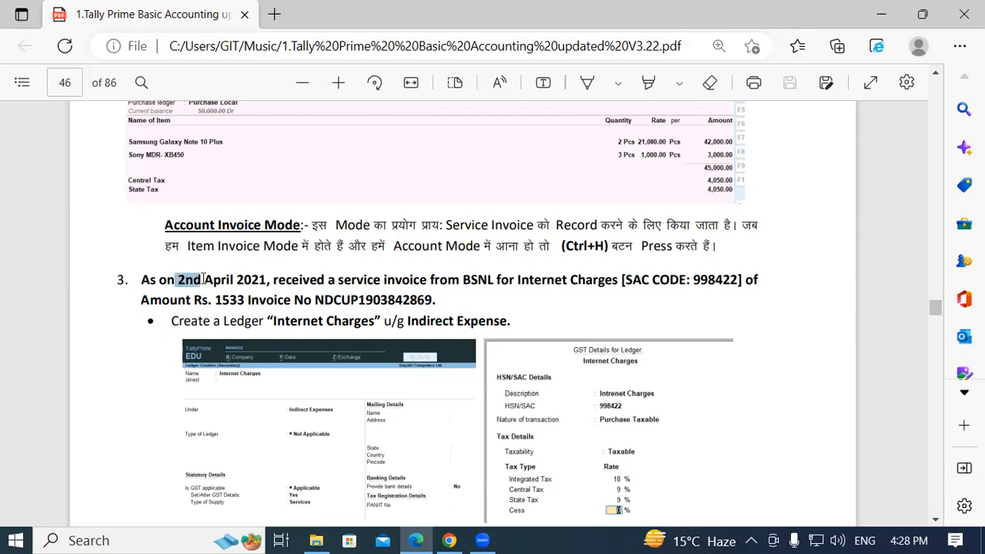
left_click(213, 280)
left_click_drag(517, 280, 617, 280)
left_click(614, 281)
left_click_drag(493, 280, 462, 280)
left_click(462, 280)
left_click_drag(217, 301, 244, 300)
left_click(245, 300)
left_click_drag(314, 300, 357, 300)
left_click(428, 297)
left_click_drag(433, 298, 324, 300)
left_click(324, 299)
left_click_drag(493, 280, 461, 279)
left_click(461, 279)
left_click_drag(567, 281, 519, 282)
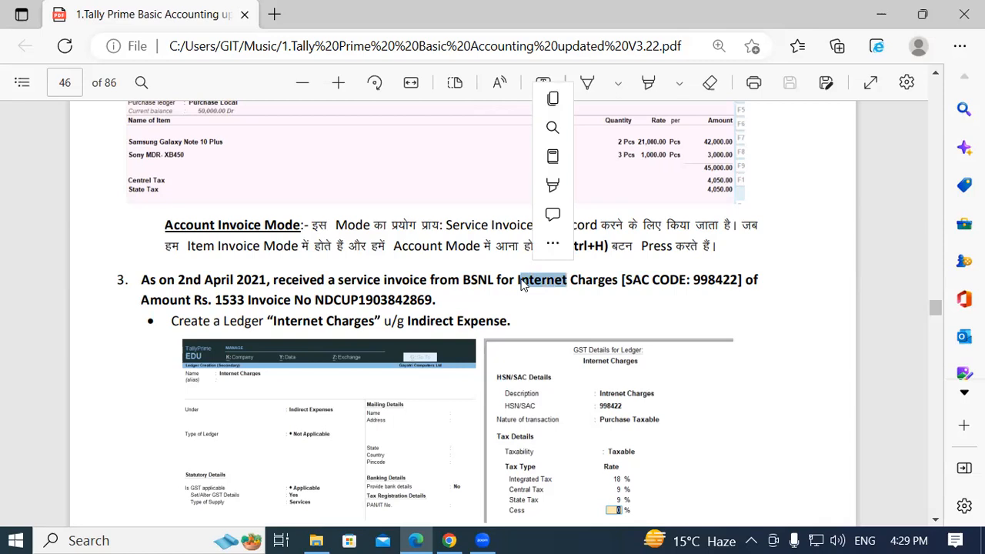
left_click(521, 280)
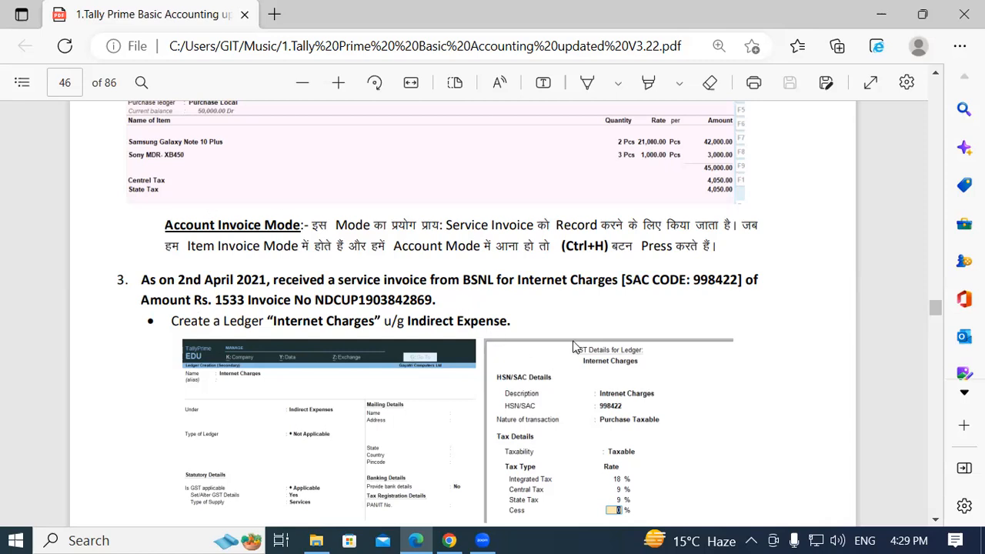
Show the desktop and refresh its icons.
key("super+d")
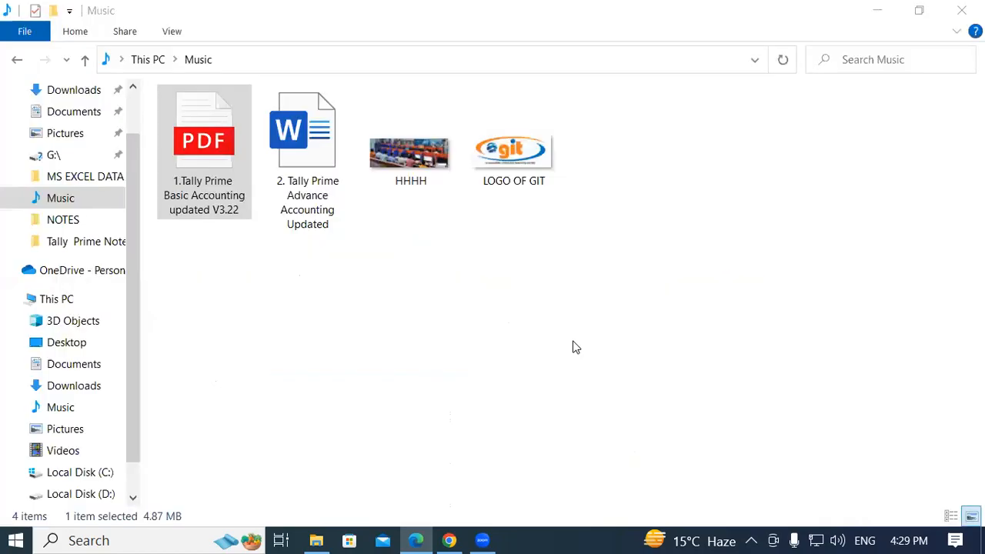
right_click(945, 165)
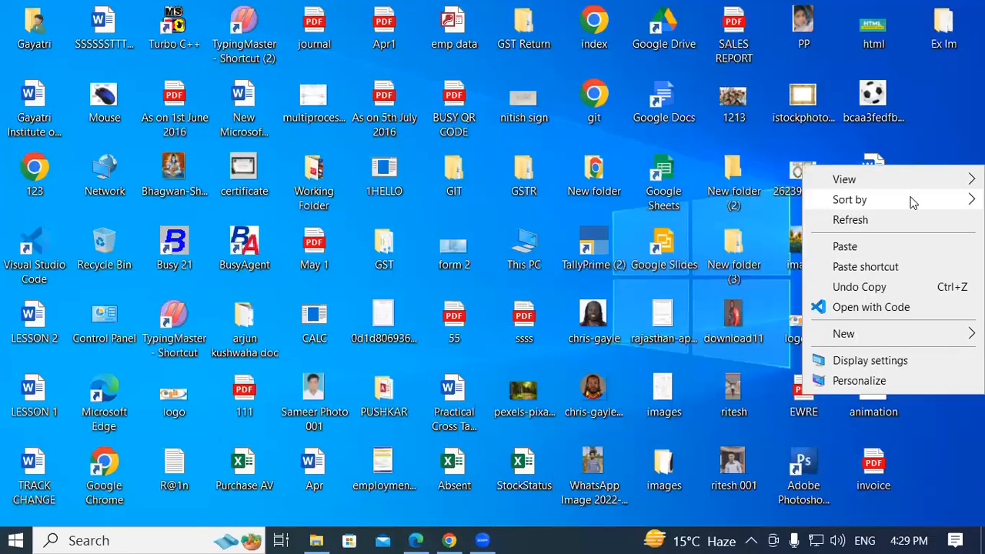
left_click(866, 221)
right_click(946, 167)
left_click(867, 223)
right_click(945, 177)
left_click(869, 227)
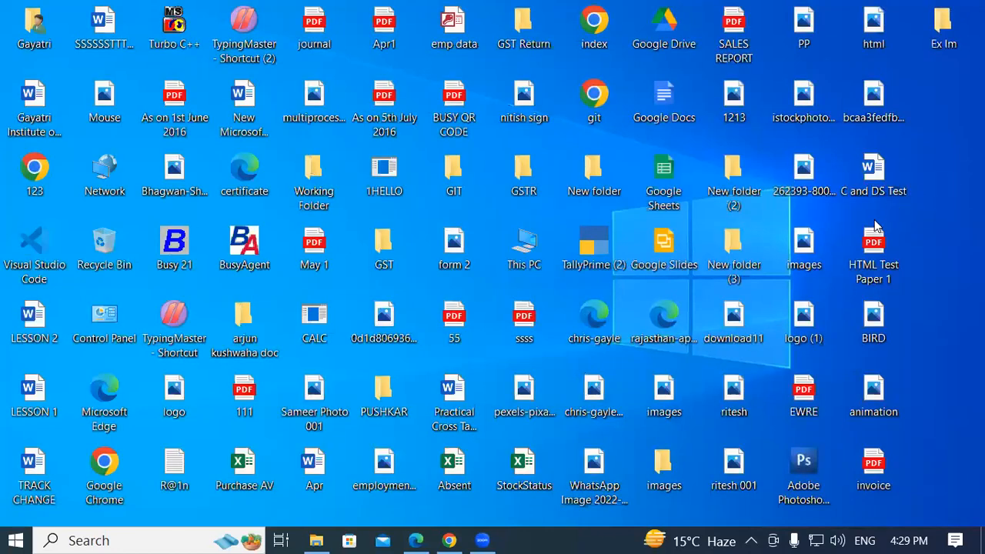
right_click(943, 150)
left_click(863, 213)
right_click(943, 146)
left_click(861, 208)
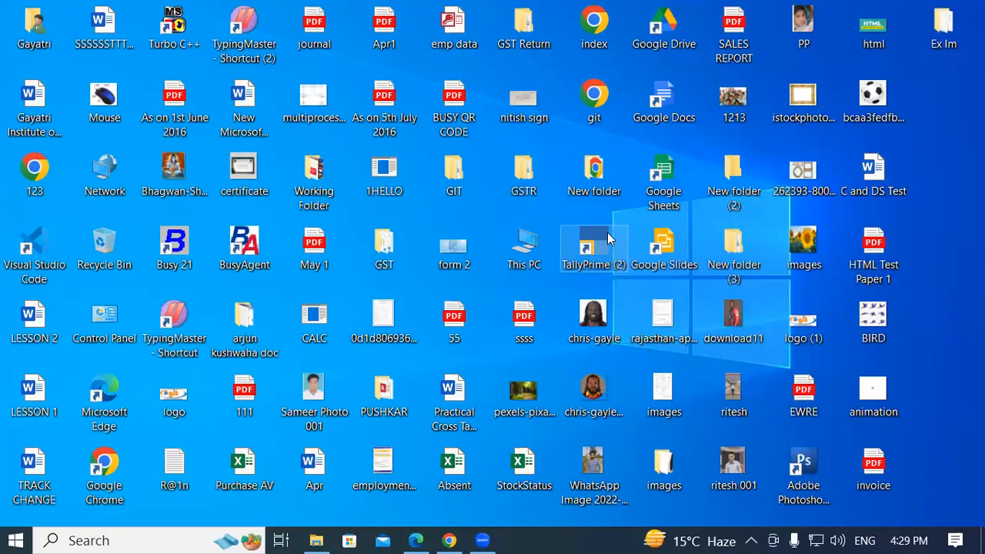
Launch TallyPrime from the desktop and continue in Educational Mode.
right_click(607, 232)
left_click(649, 50)
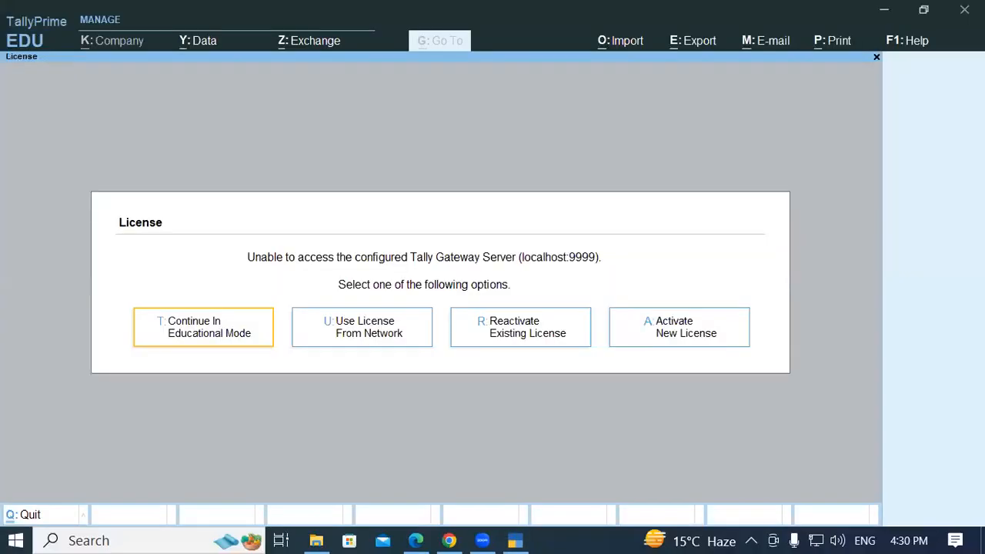
key("Return")
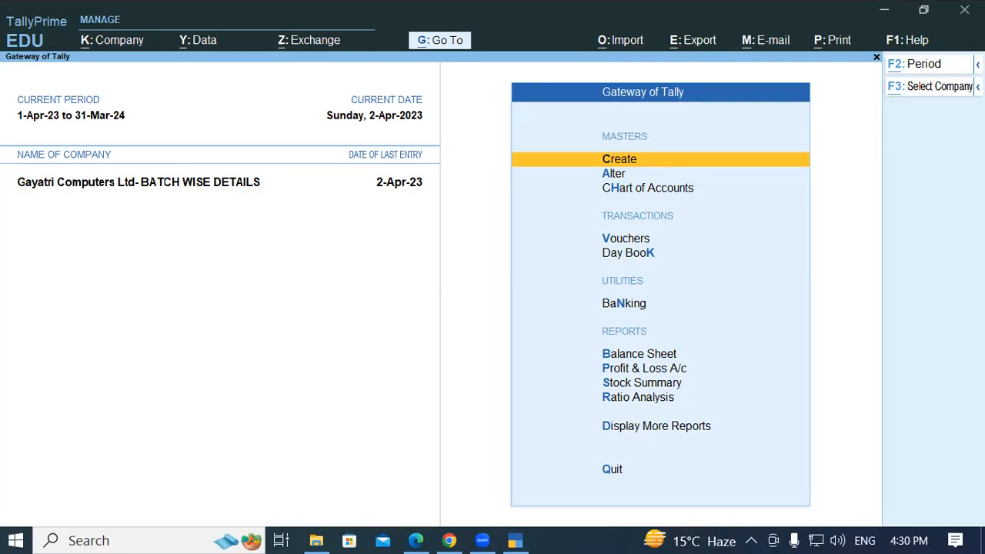
Start selecting a company from drive and browse to the D:\ drive.
key("F3")
key("Up")
key("Up")
key("Up")
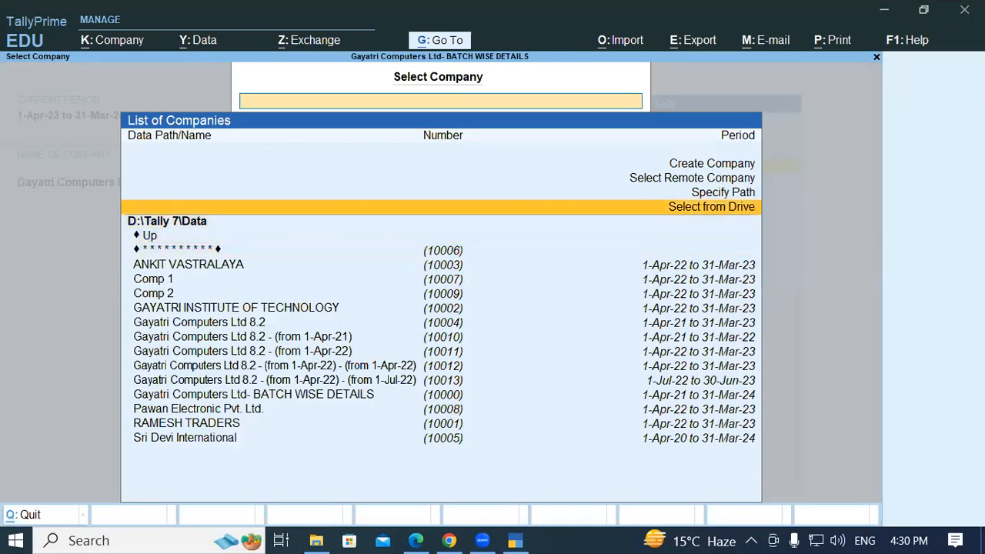
key("Return")
key("Down")
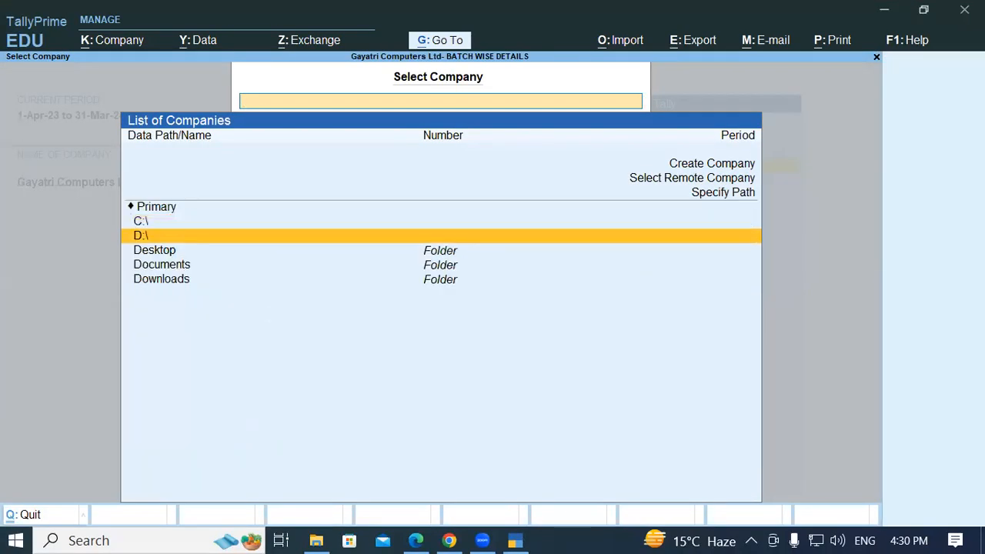
key("Return")
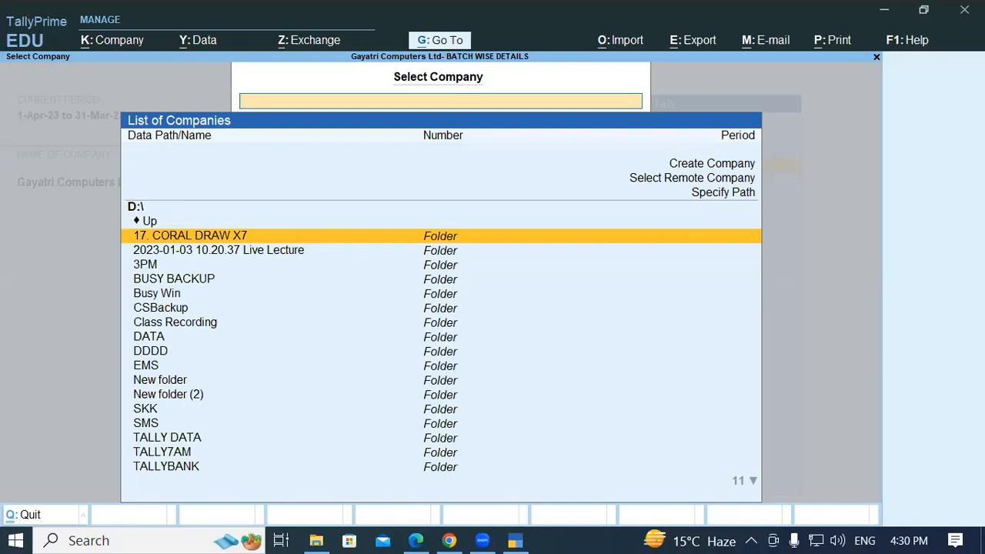
Load the company Gayatri Computer Pvt.Ltd 1 from the Tally Data 4pm folder.
key("Down")
key("Down")
key("Down")
key("Down")
key("Down")
key("Down")
key("Down")
key("Down")
key("Down")
key("Down")
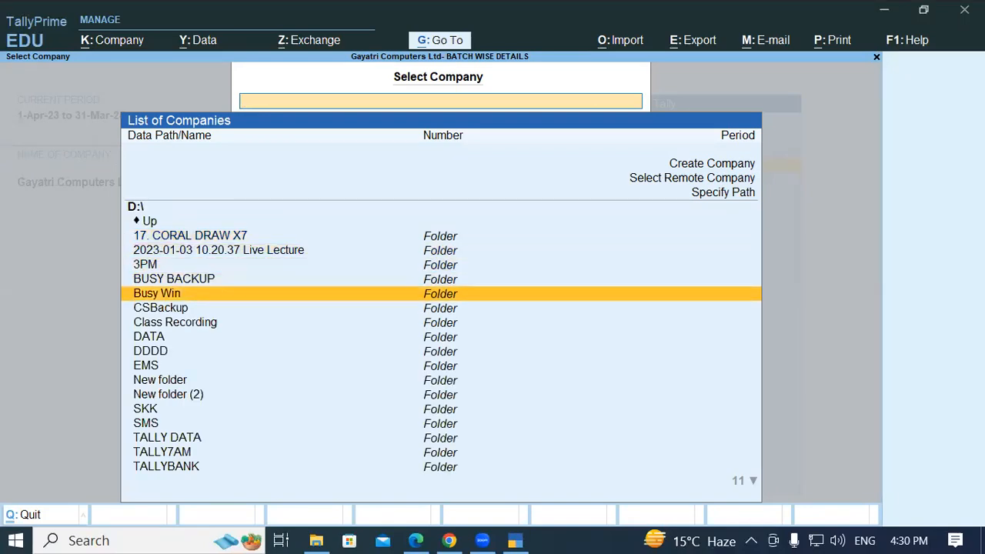
key("Down")
key("Down")
key("Down")
key("Down")
key("Down")
key("Down")
key("Down")
key("Down")
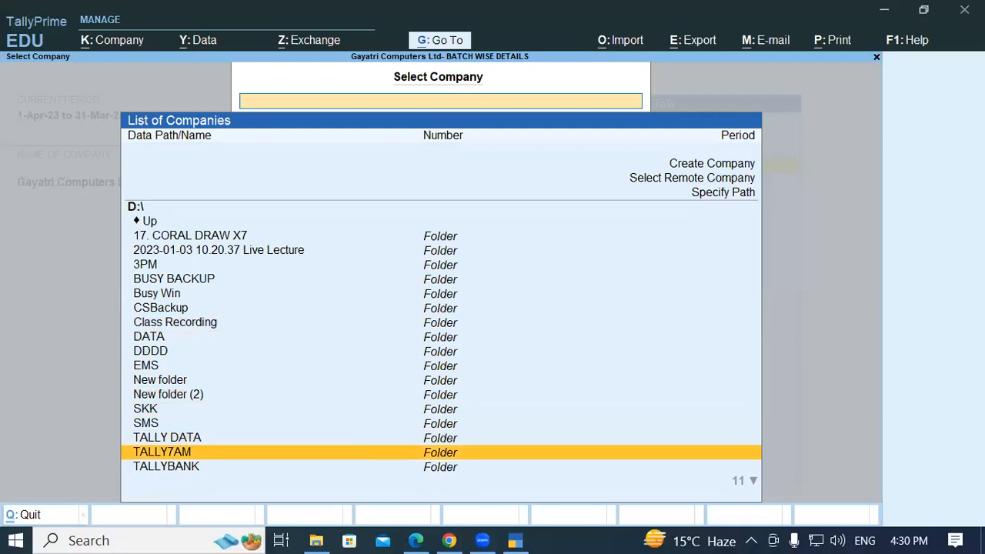
key("Down")
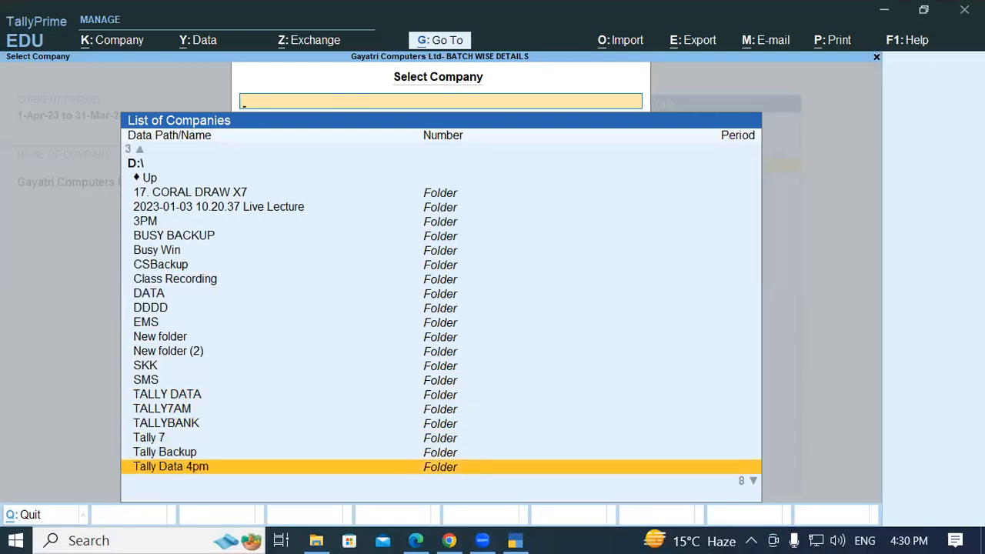
key("Return")
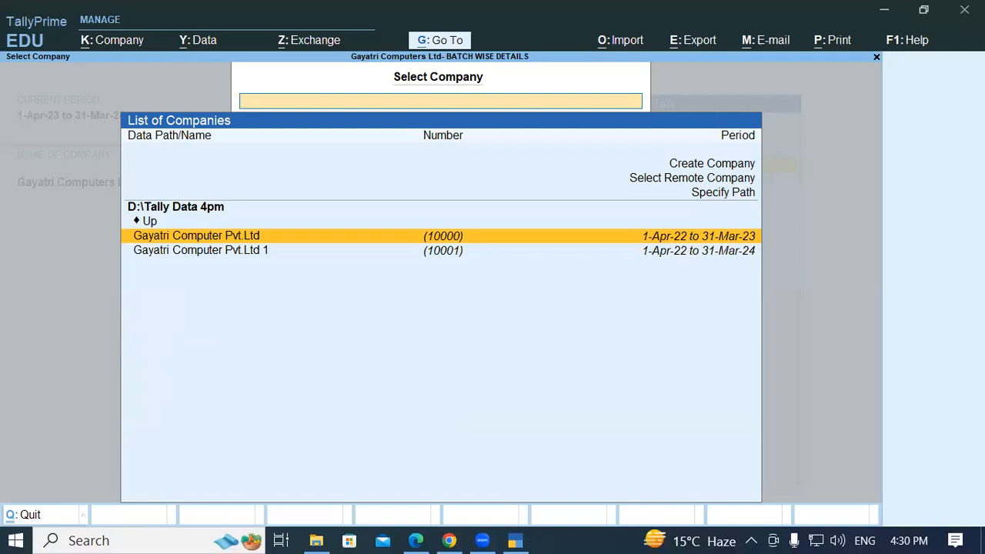
key("Down")
key("Return")
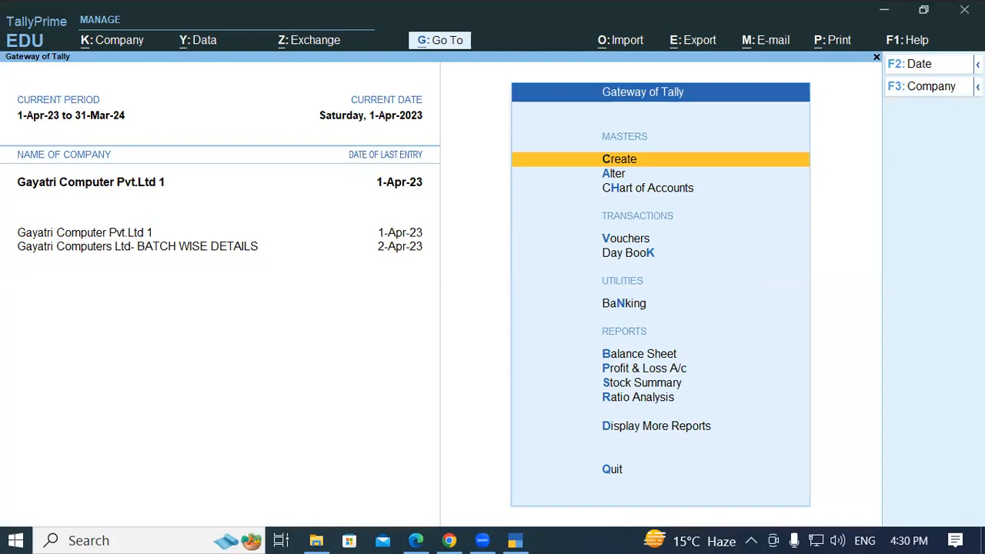
key("Down")
key("Down")
key("Down")
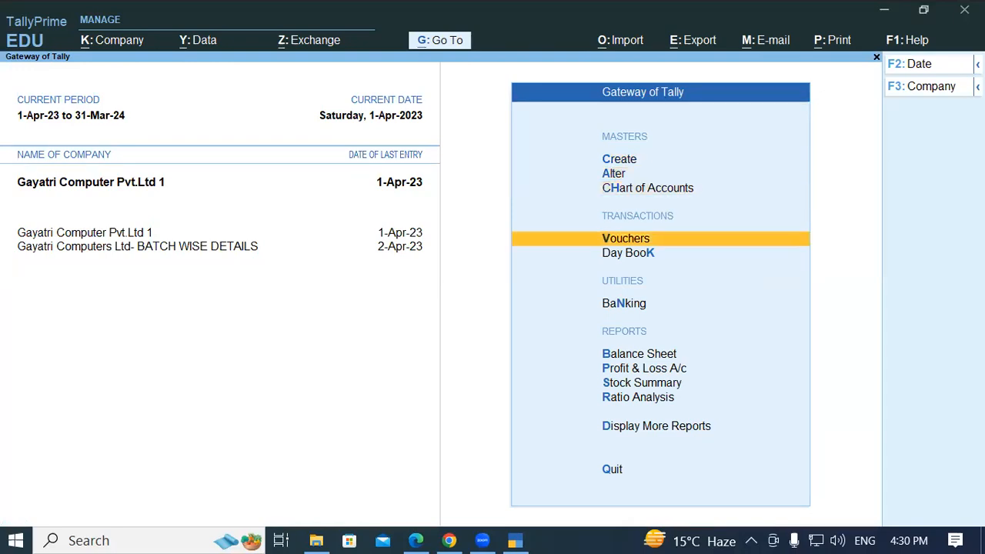
key("Return")
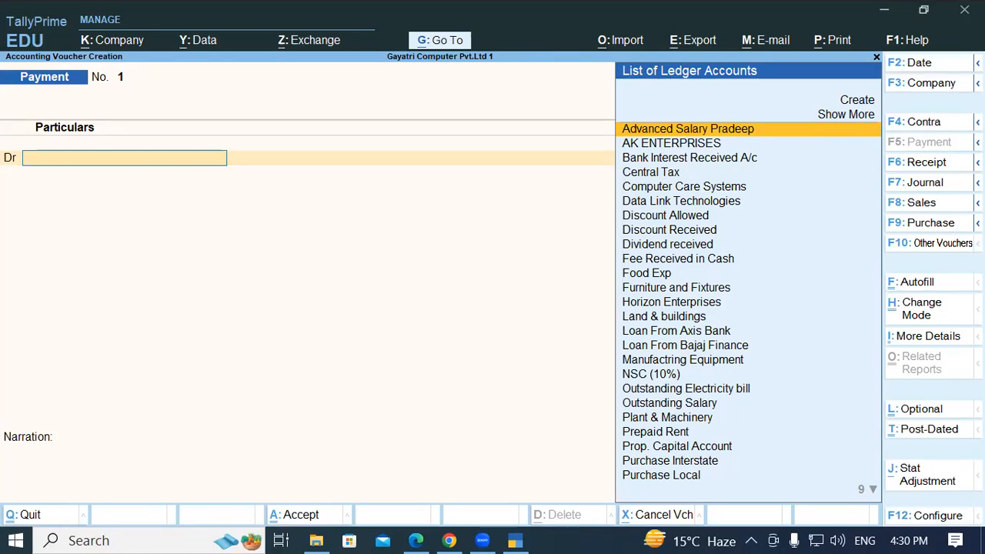
key("F9")
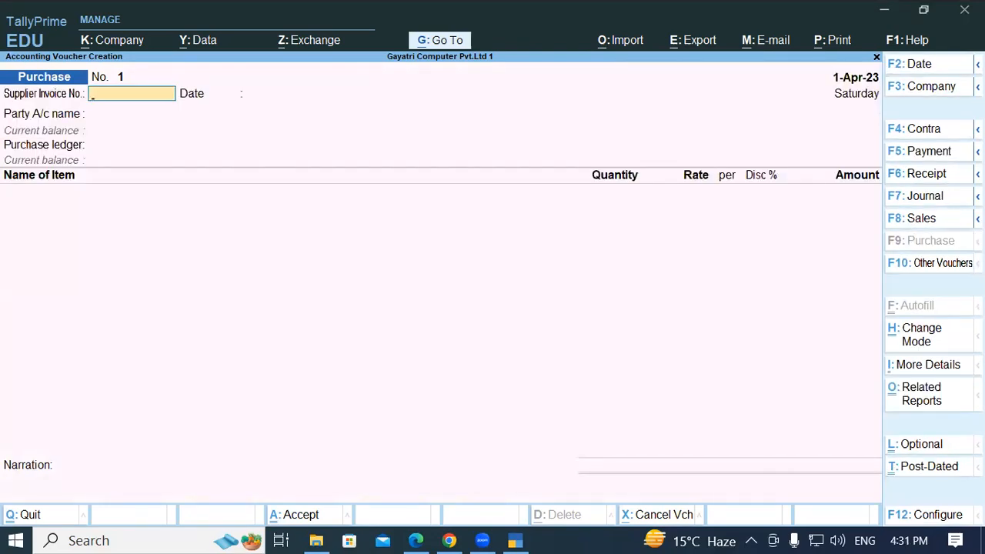
key("ctrl+h")
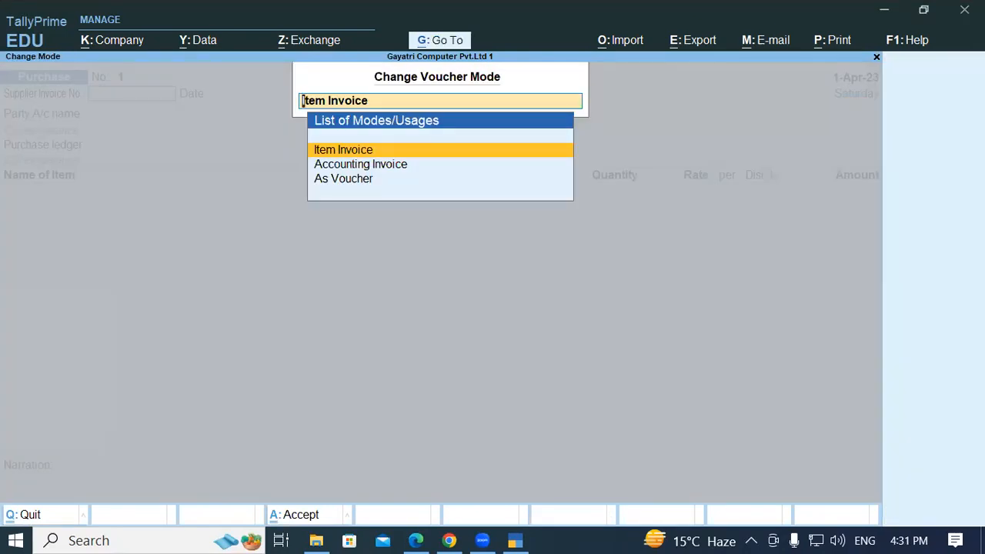
key("Return")
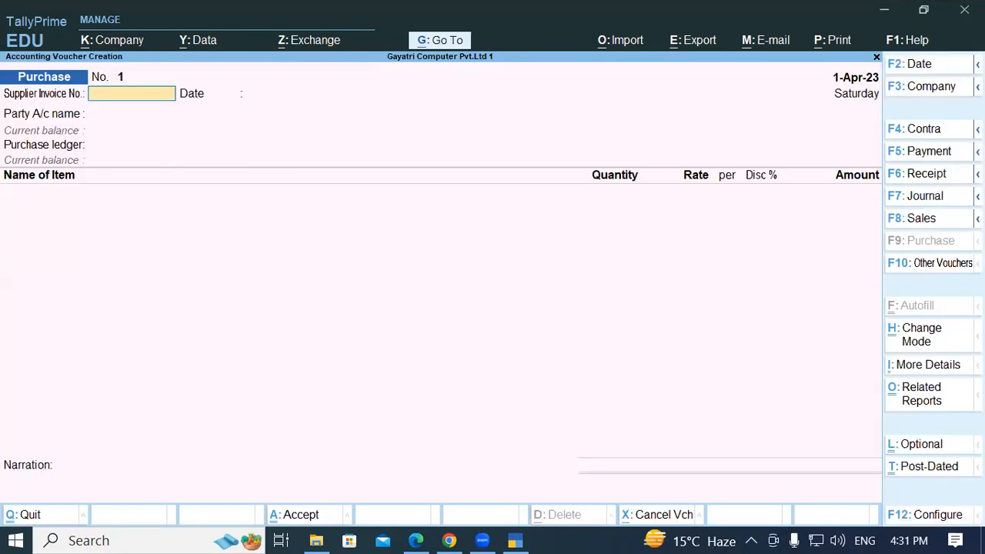
key("Escape")
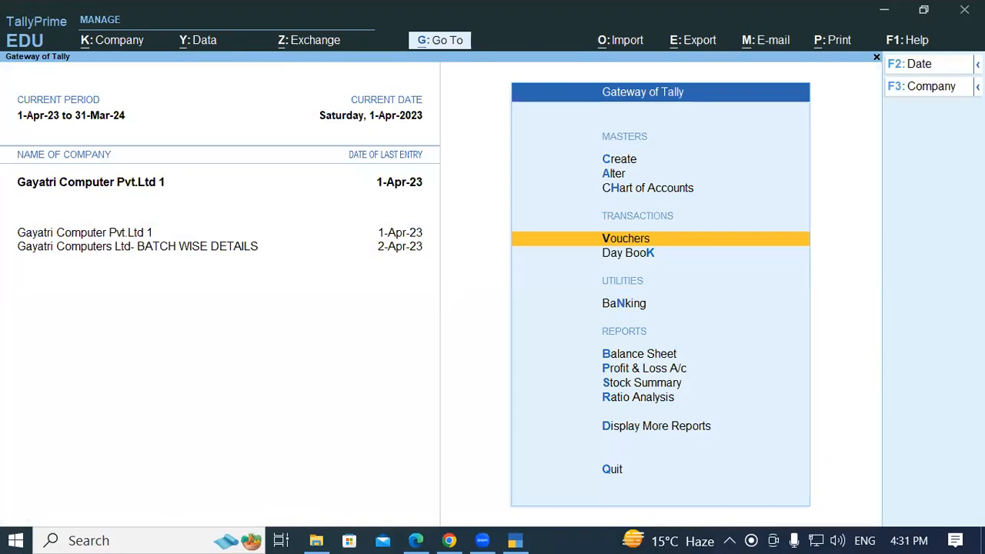
Change the company's current period to run from 1-4-2022 to 31-3-2023.
key("alt+F2")
type("01/4/2022")
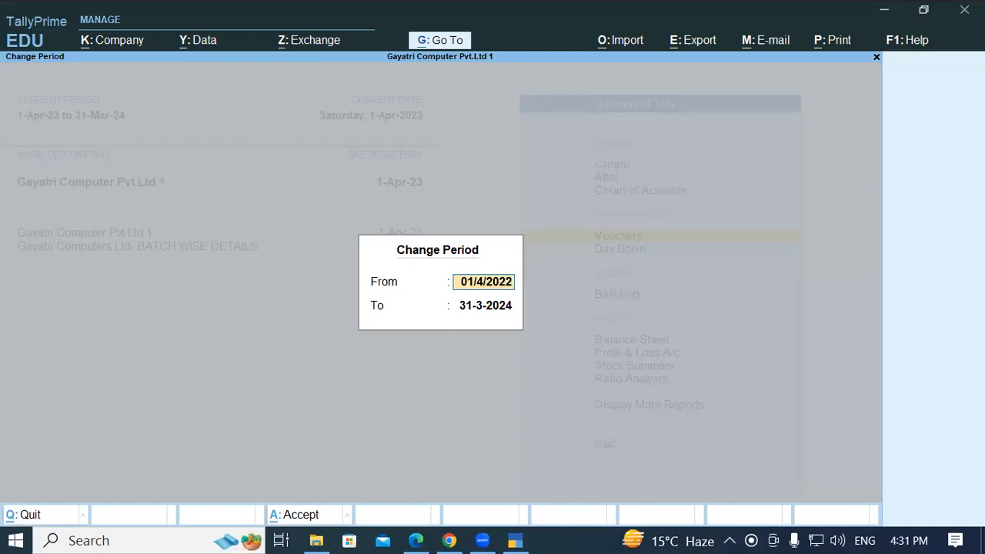
key("Return")
type("0")
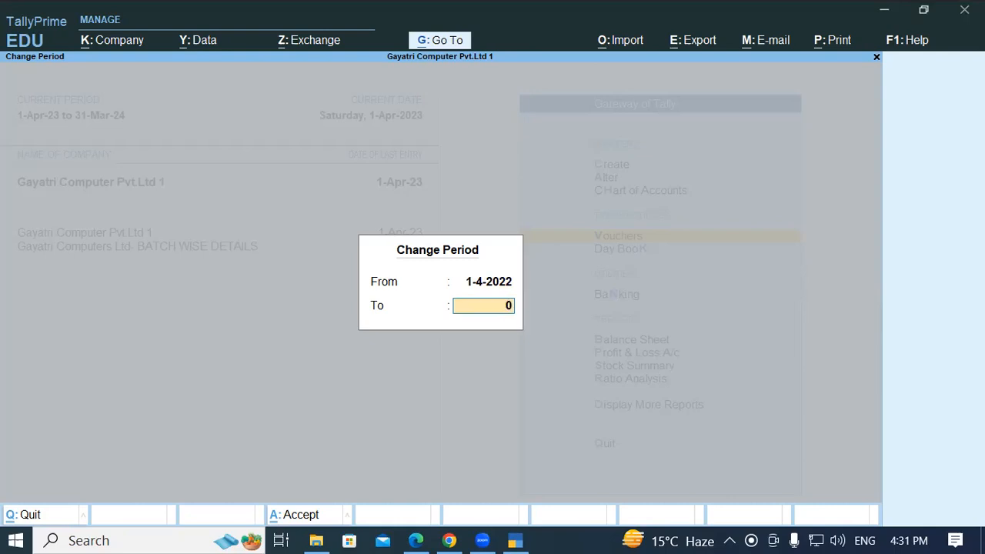
key("BackSpace")
type("31/0")
key("BackSpace")
type("3/2023")
key("Return")
Open a new purchase voucher and change its mode to Accounting Invoice.
key("Return")
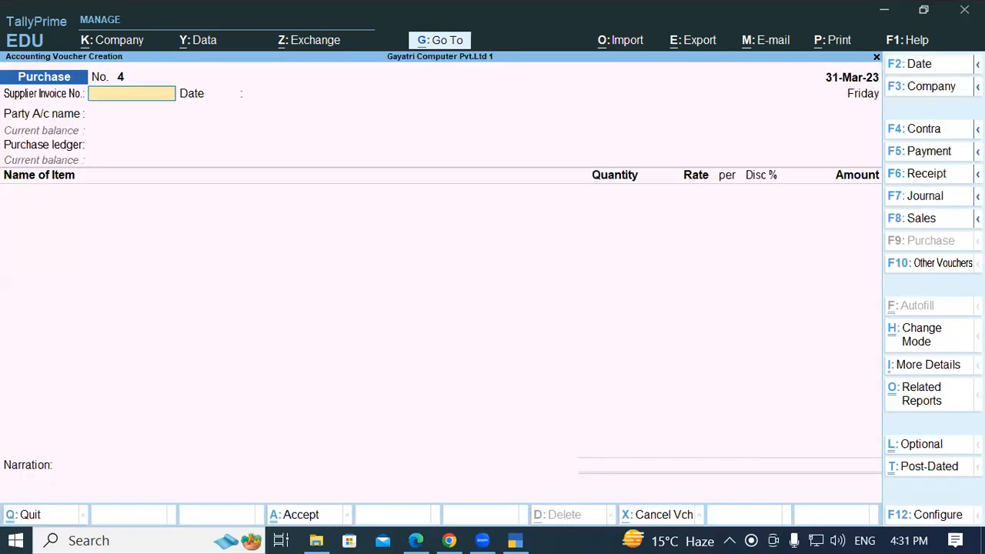
key("ctrl+h")
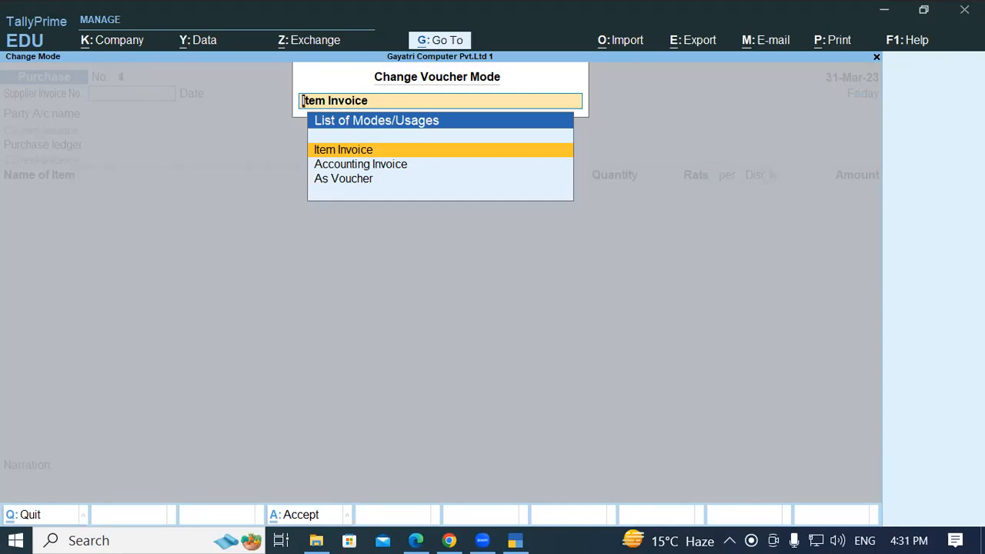
key("Down")
key("Return")
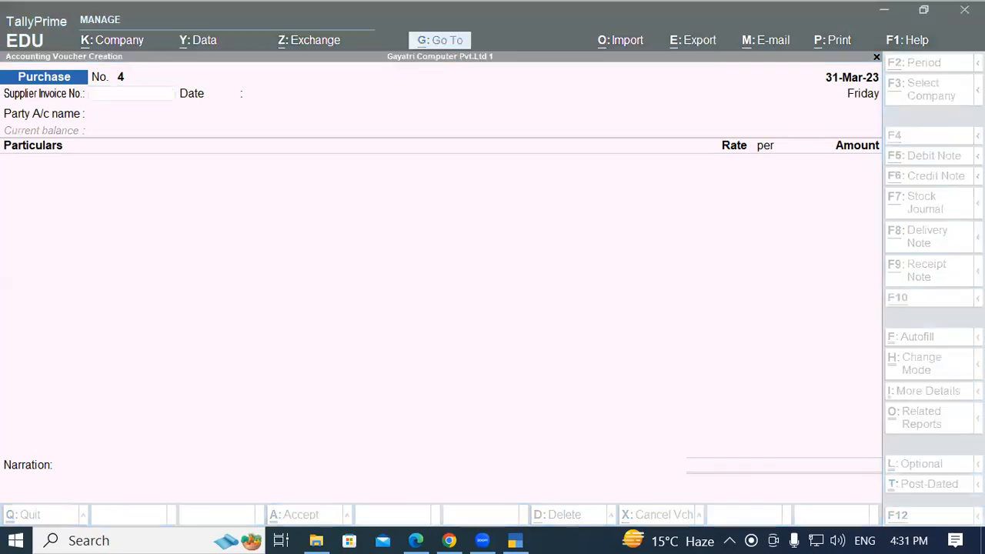
Copy the invoice number from exercise 3 in the PDF into the voucher's Supplier Invoice No. and date it 1-Apr-22.
key("alt+Tab")
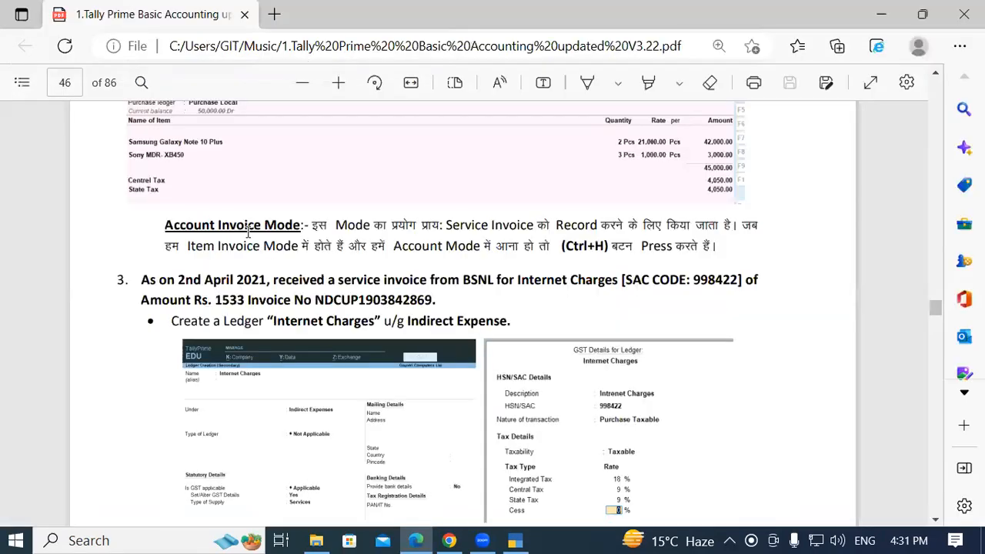
left_click_drag(315, 300, 431, 305)
key("ctrl+c")
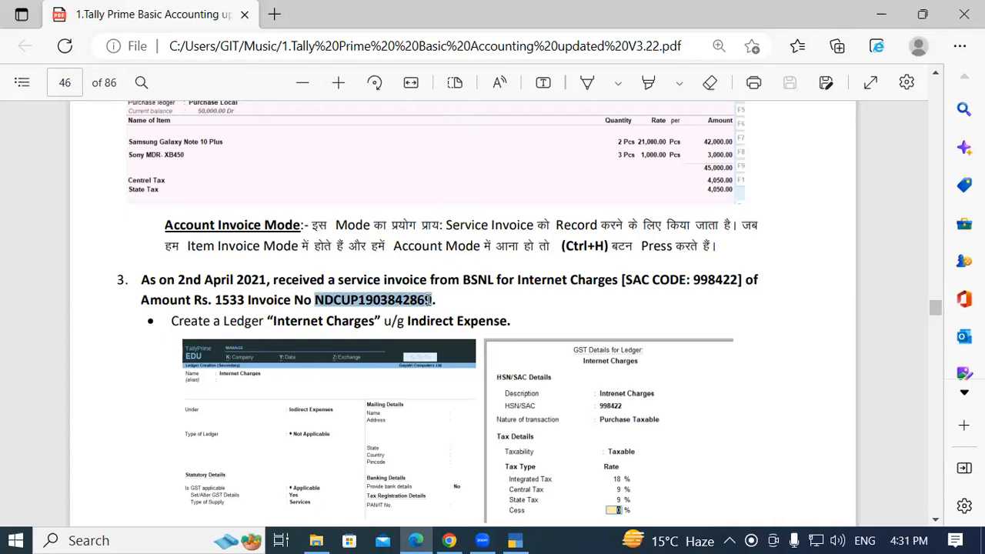
key("alt+Tab")
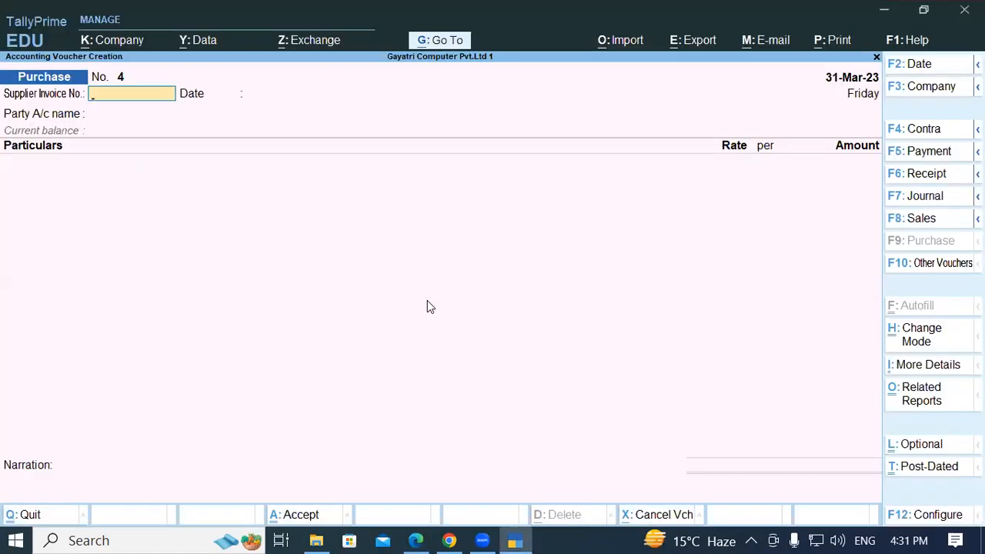
key("ctrl+v")
key("Return")
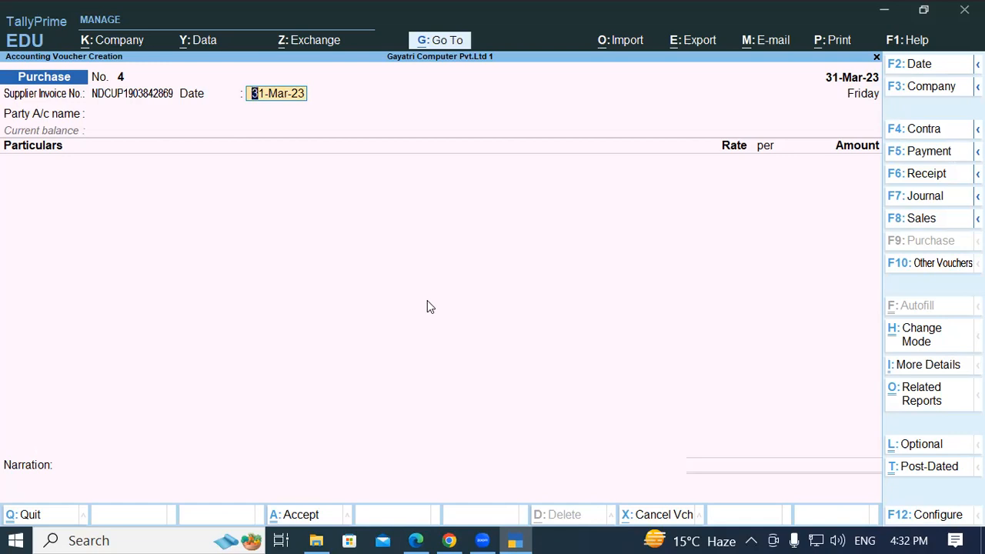
type("01/4")
key("Return")
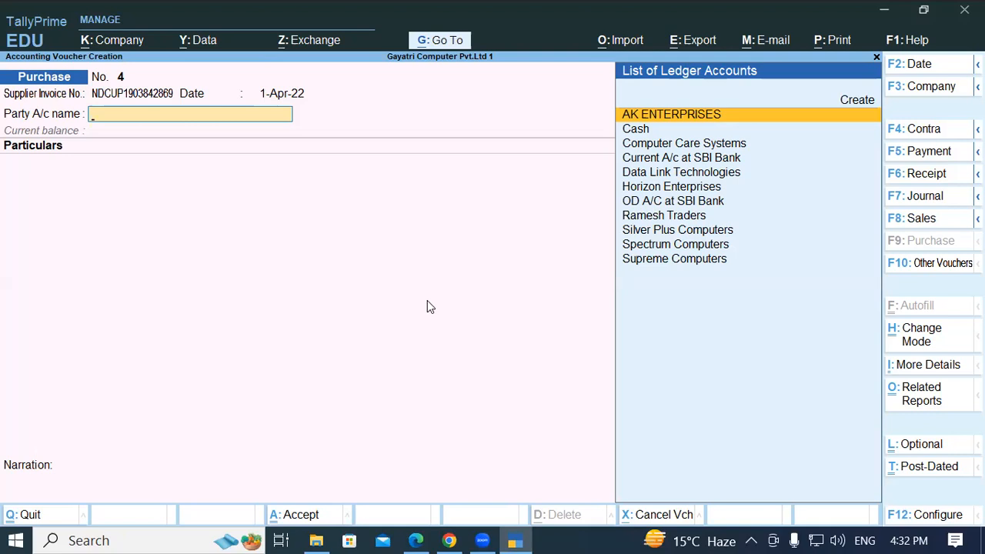
Create a party ledger named BSNL under Sundry Creditors, keeping bill-by-bill balances and the default credit settings.
key("alt+c")
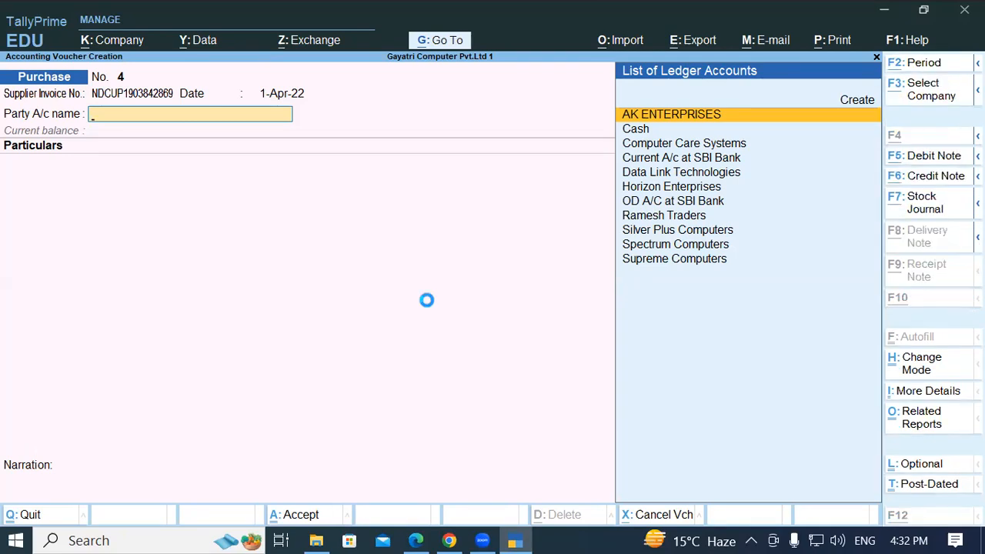
type("B")
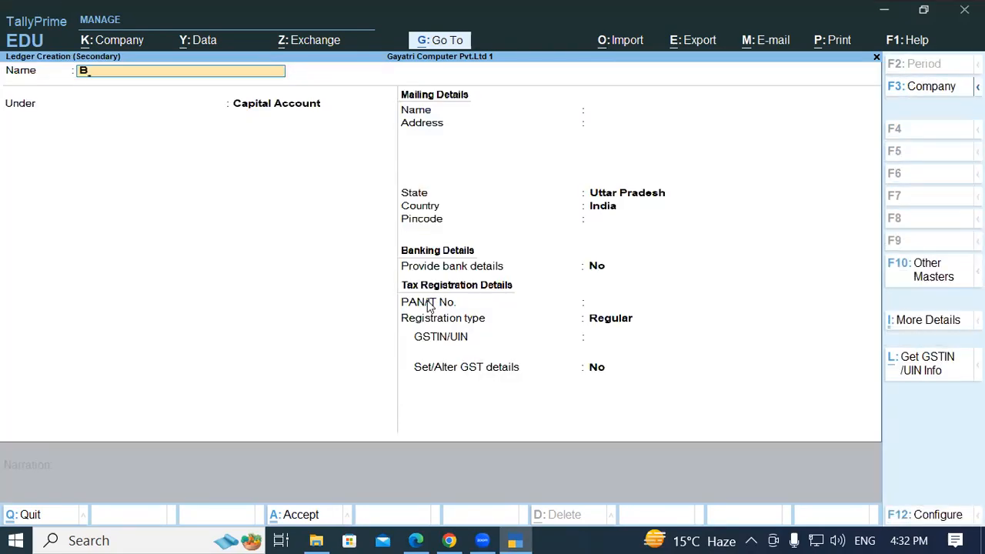
type("SN")
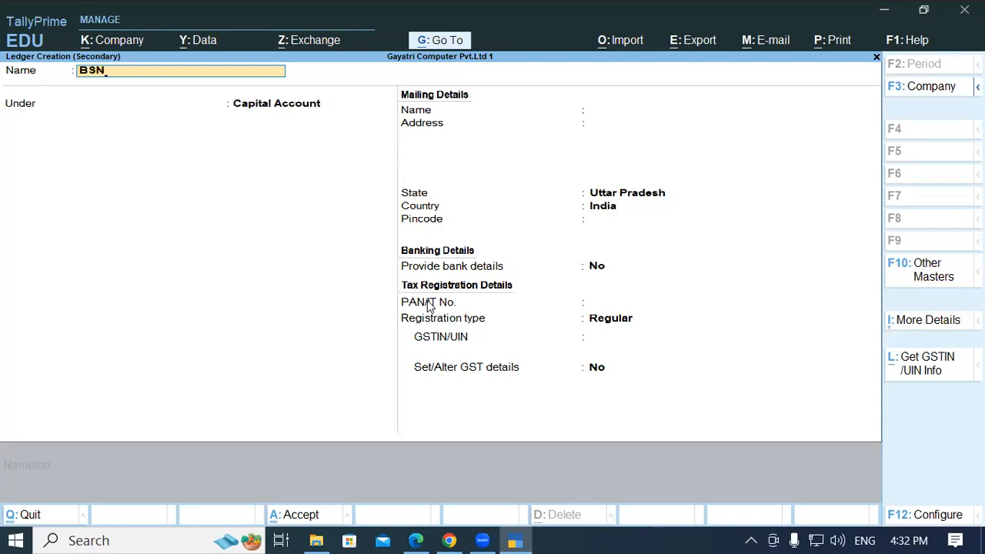
type("L")
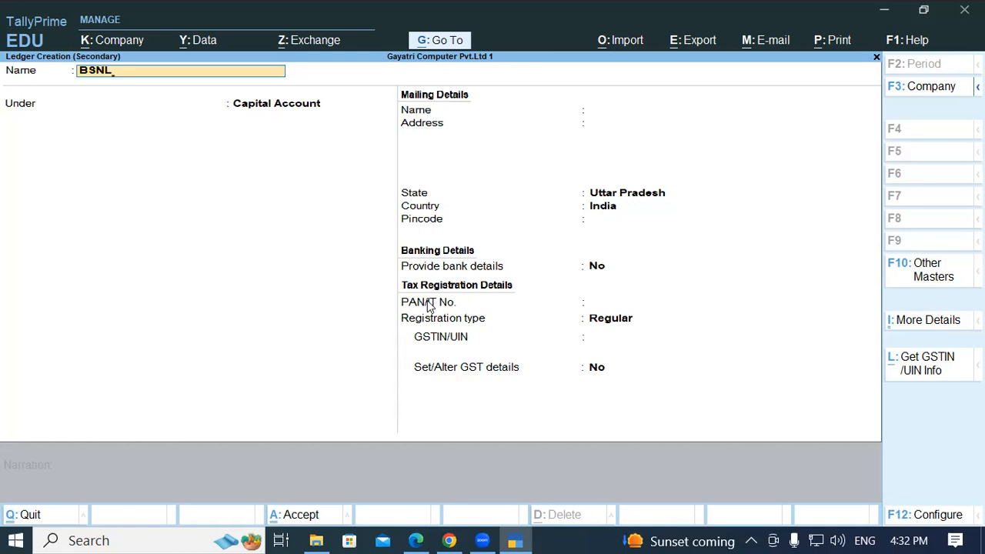
key("Return")
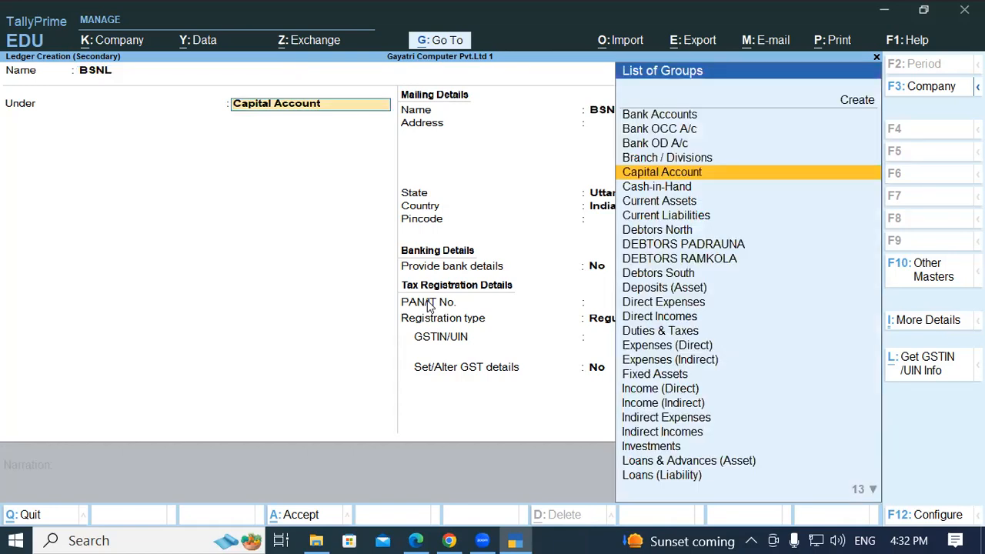
type("Sun")
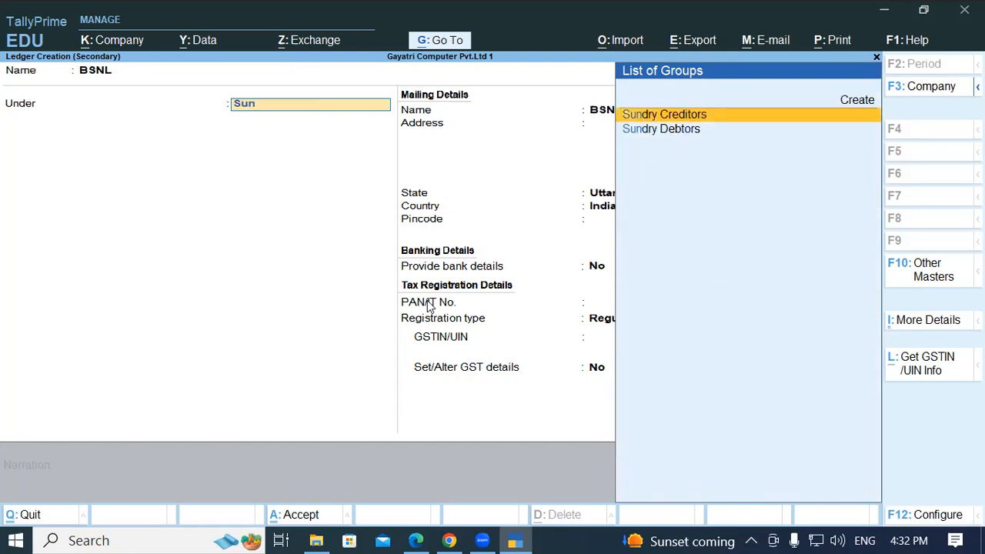
key("Return")
key("Return")
key("Return")
key("Return")
key("Return")
key("Return")
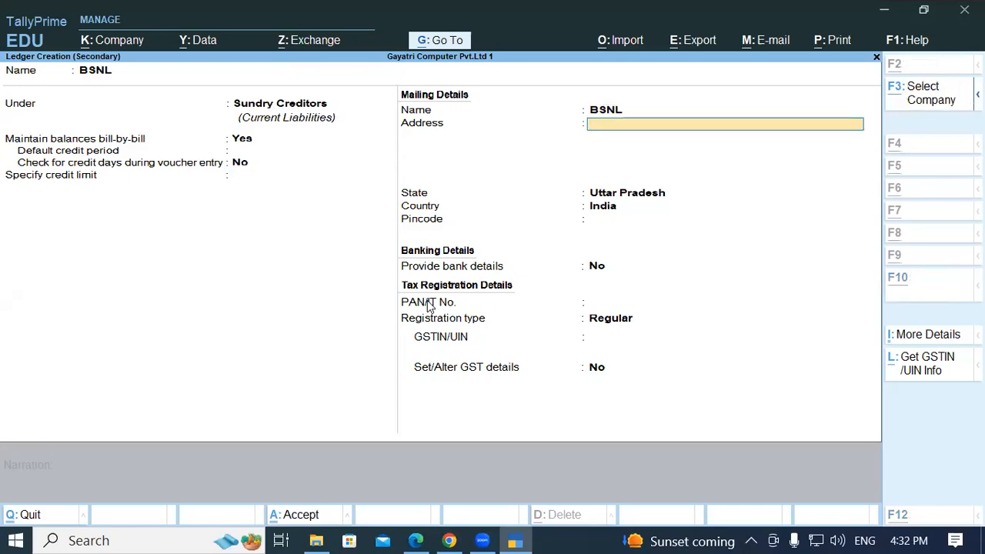
Copy BSNL's GSTIN from the PDF exercise into the ledger's GSTIN/UIN field and save the ledger.
key("alt+Tab")
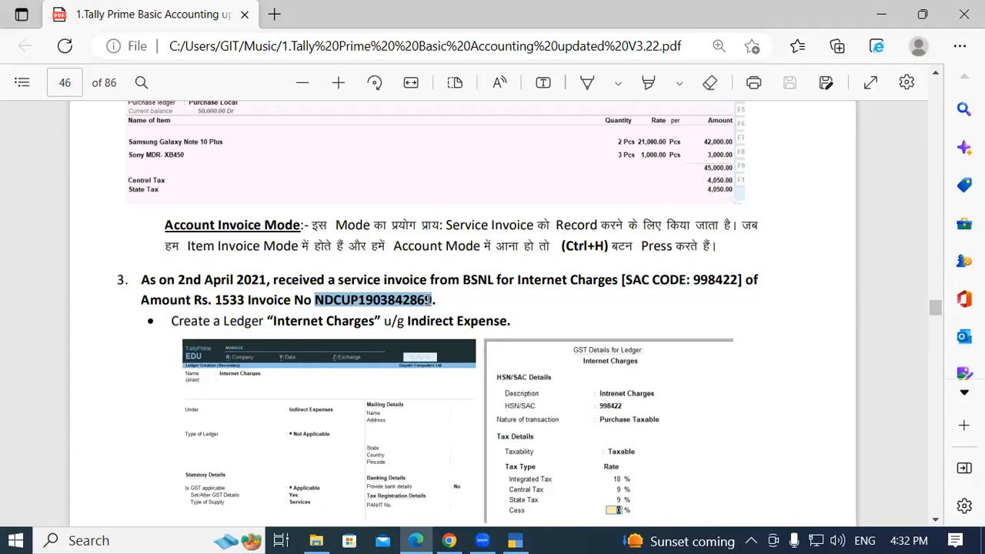
scroll(413, 323, "down", 3)
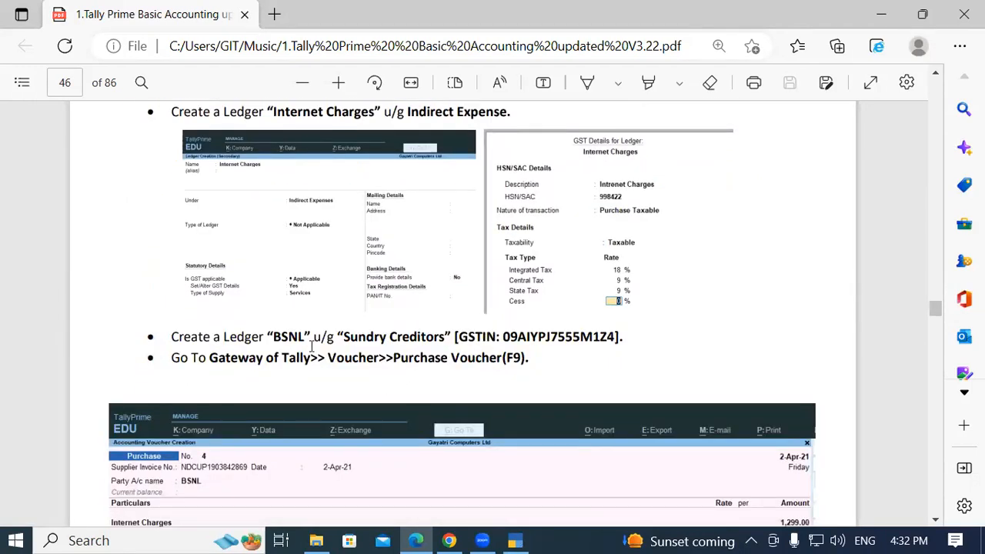
left_click_drag(502, 337, 614, 346)
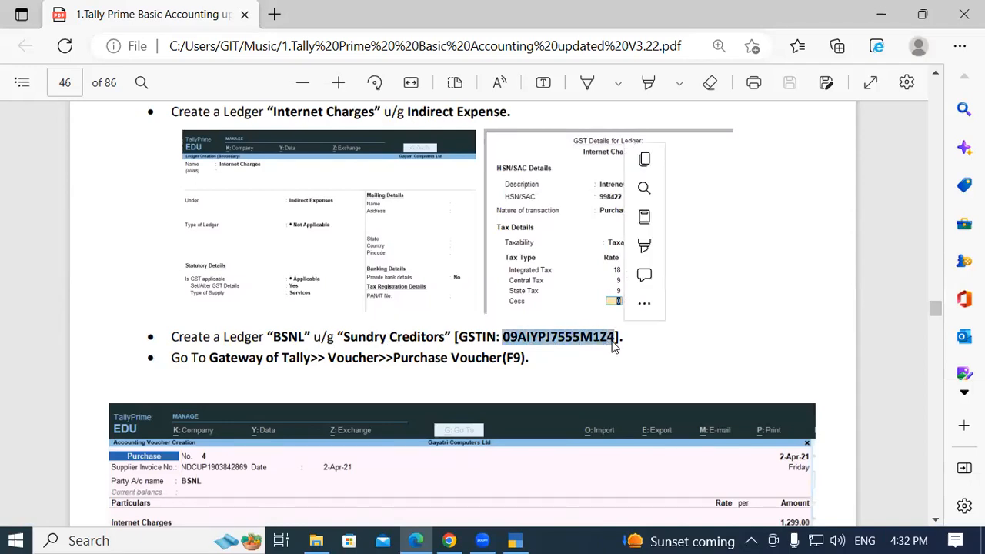
key("ctrl+c")
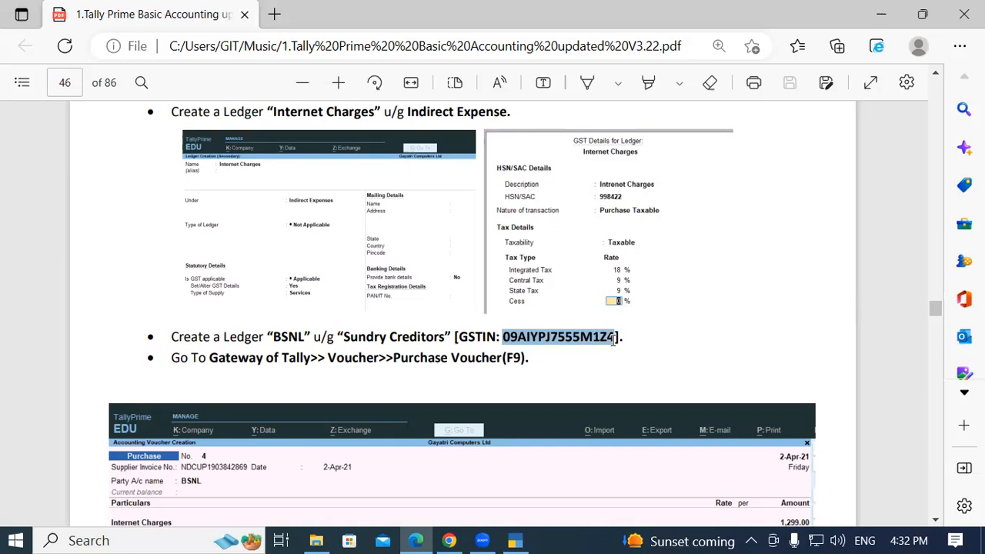
key("alt+Tab")
key("Return")
key("Return")
key("Return")
key("Return")
key("Return")
key("Return")
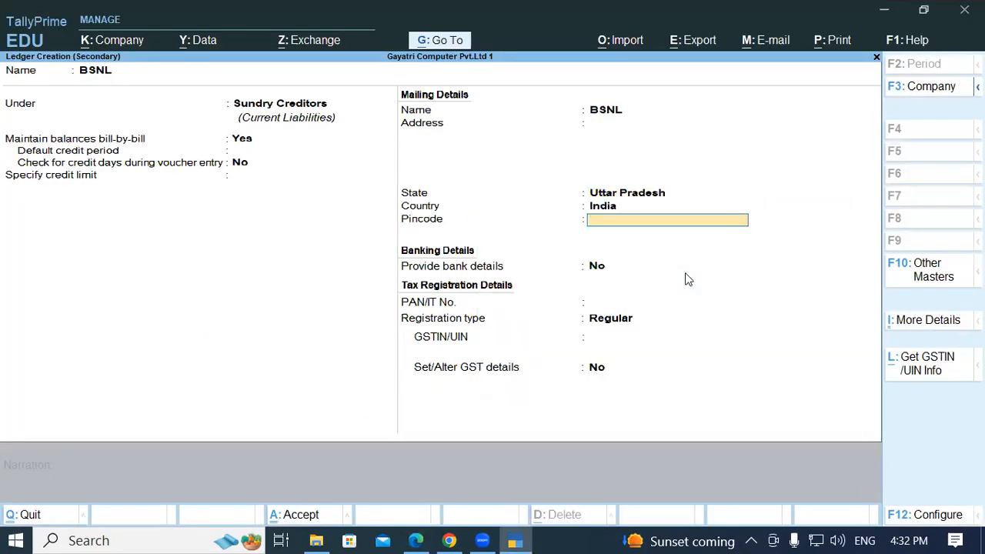
key("ctrl+v")
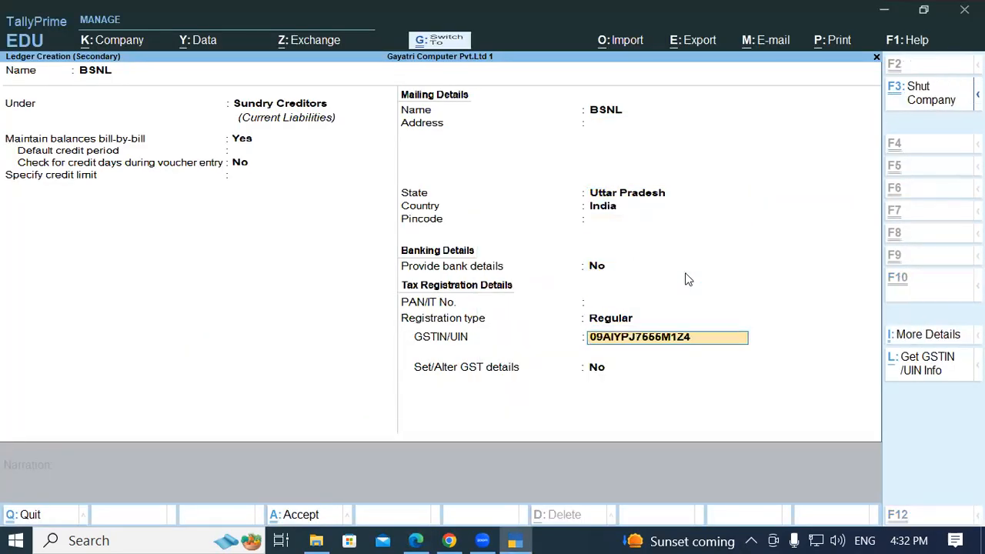
key("Return")
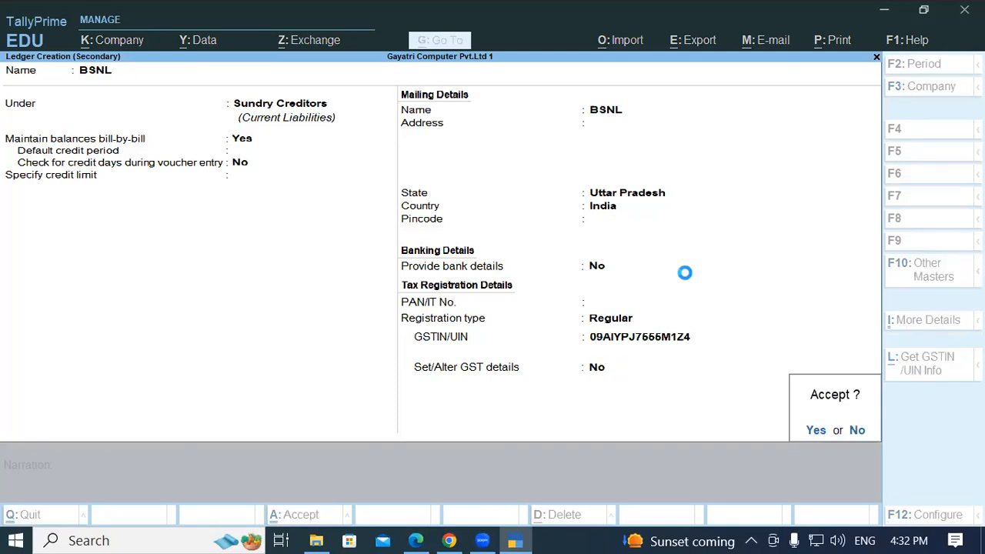
key("Return")
Accept the default party details for BSNL with state Uttar Pradesh and proceed to the voucher's particulars.
key("Return")
key("Return")
key("Return")
key("Return")
key("Return")
key("Return")
key("Return")
key("Return")
key("Return")
key("Return")
key("Return")
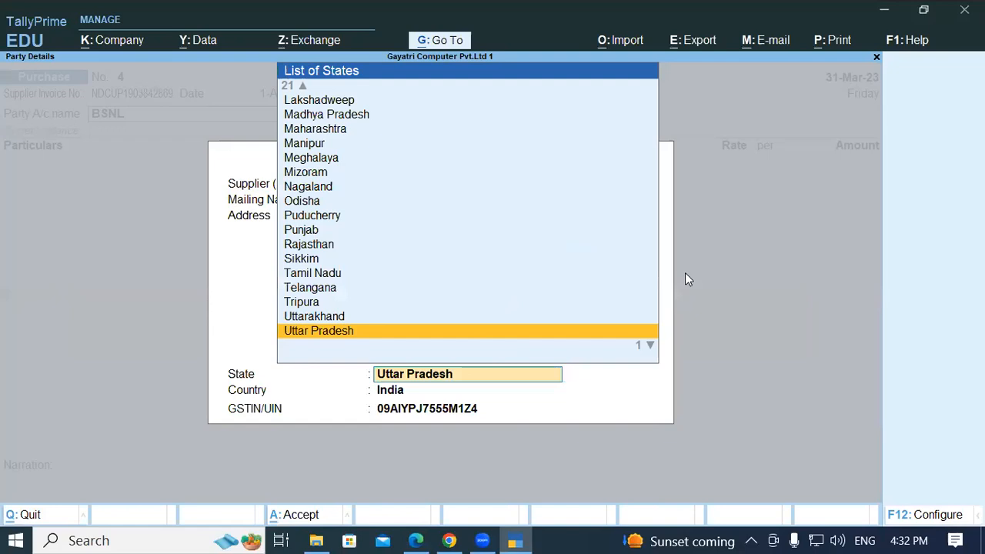
key("Return")
key("Return")
key("Return")
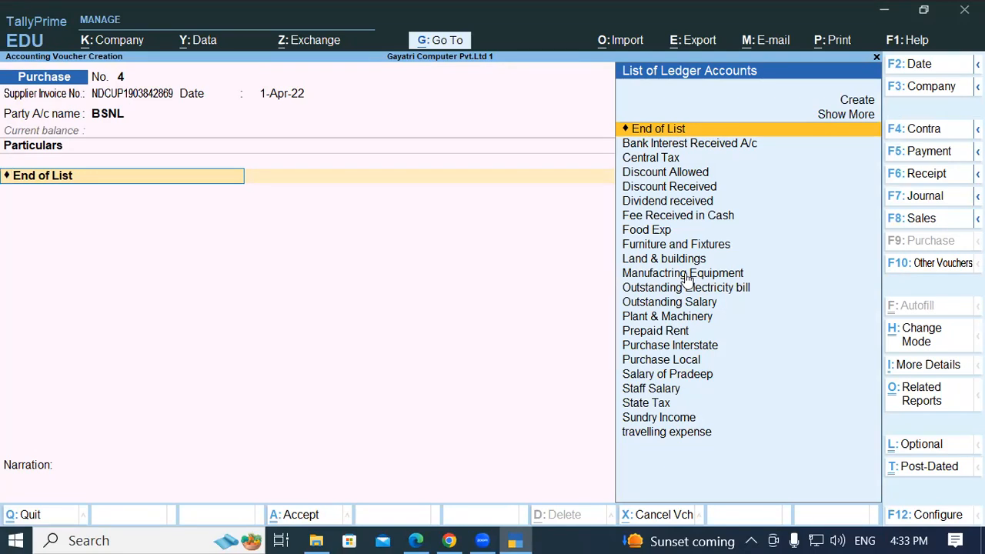
Start a new ledger named Internet Charges from the particulars and group it under Indirect Expenses.
key("alt+c")
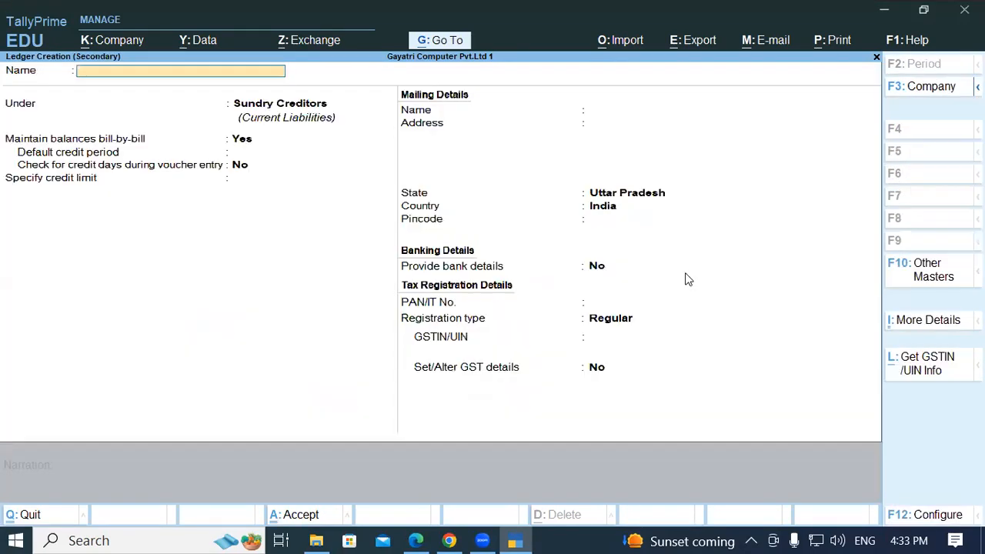
type("Internet Charges")
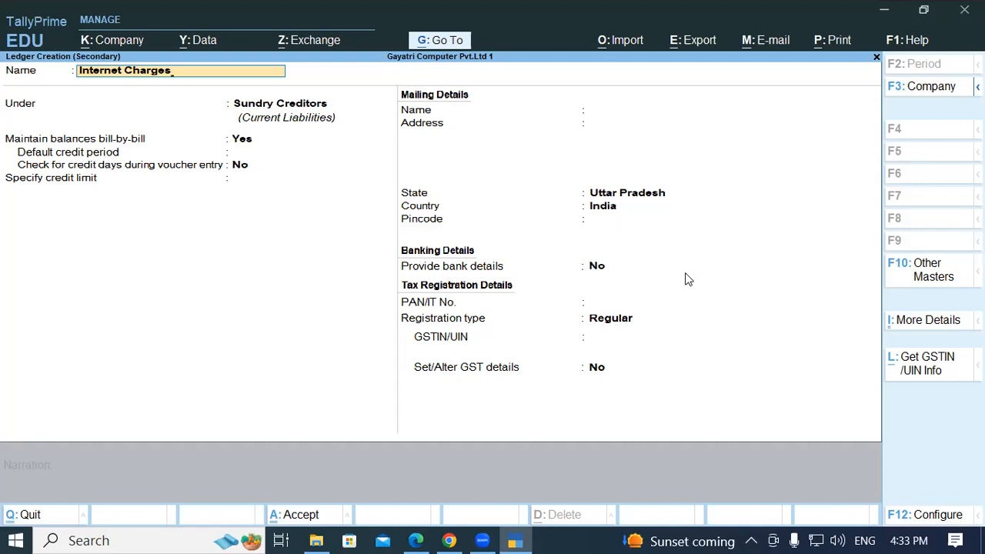
key("Return")
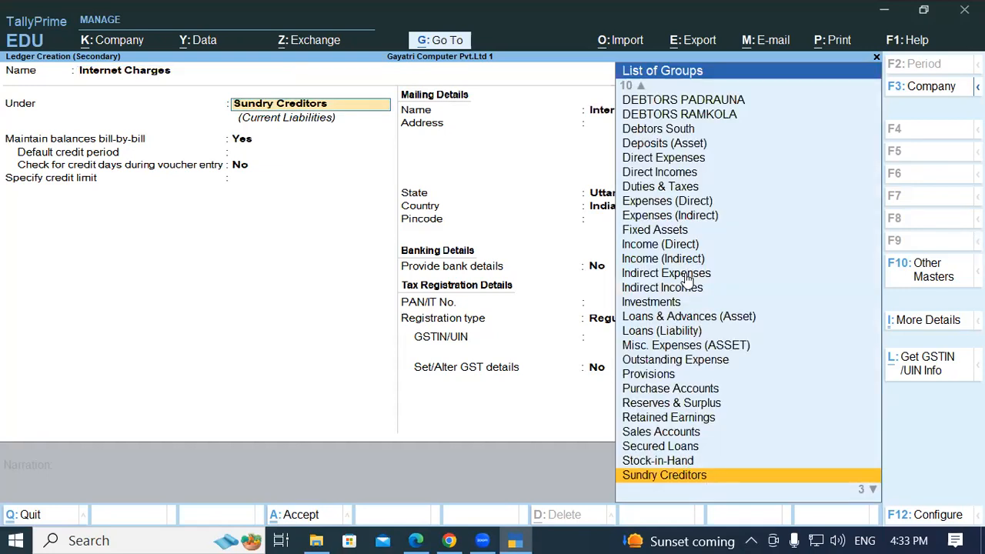
type("In")
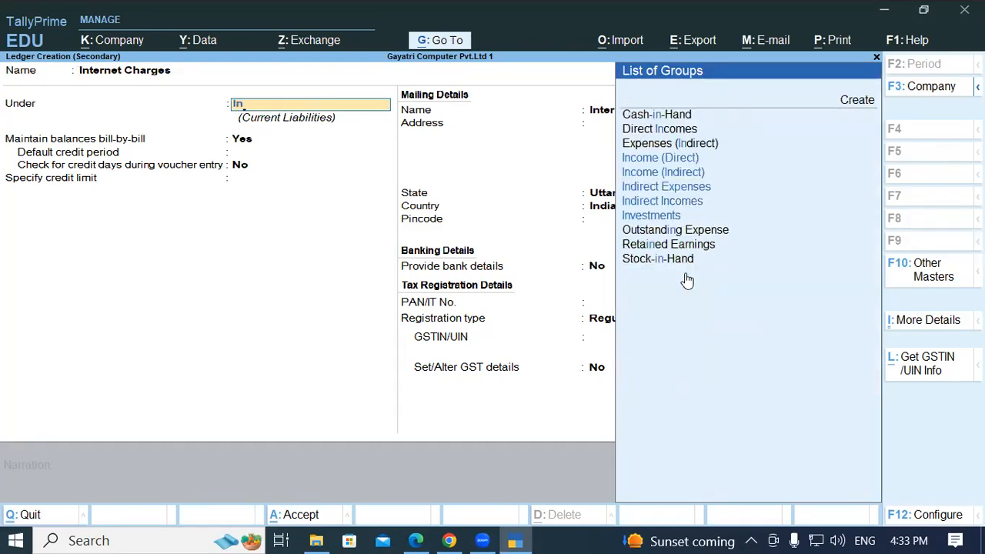
key("Down")
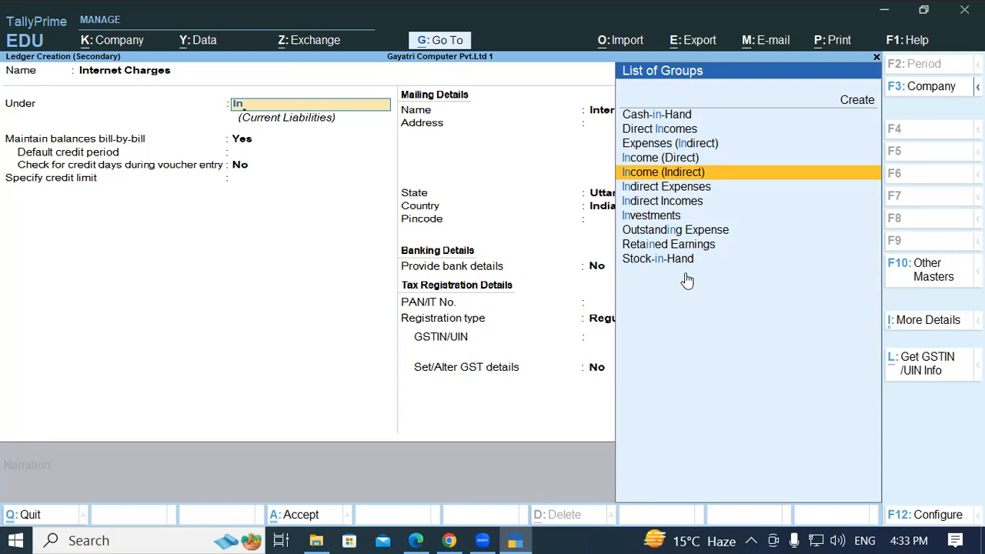
key("Down")
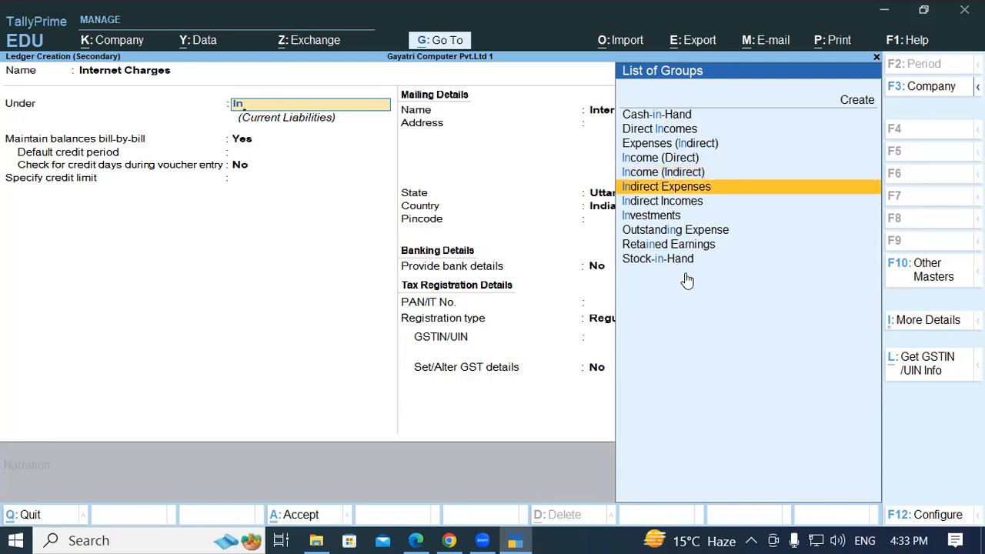
key("Return")
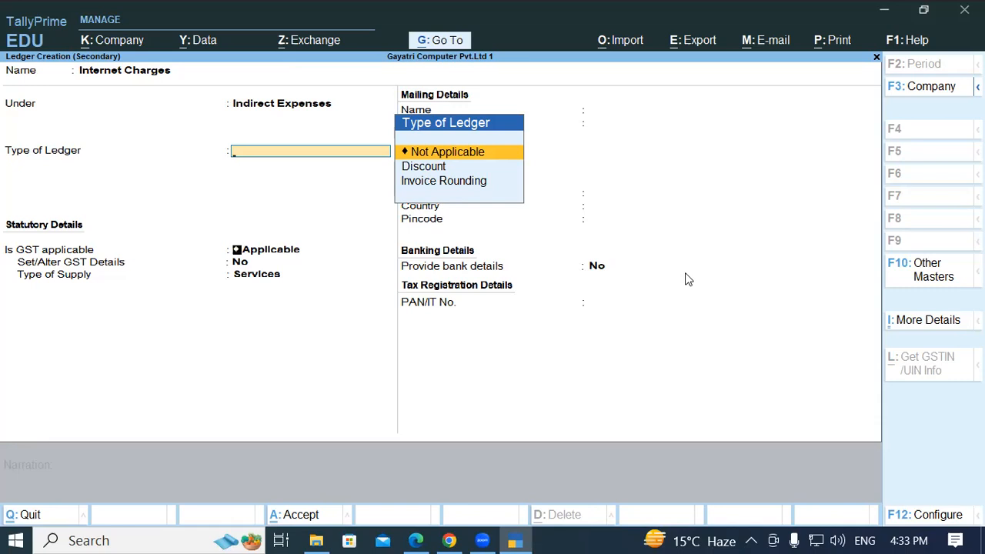
Keep the ledger type Not Applicable and GST Applicable, and set Set/Alter GST Details to Yes.
key("Return")
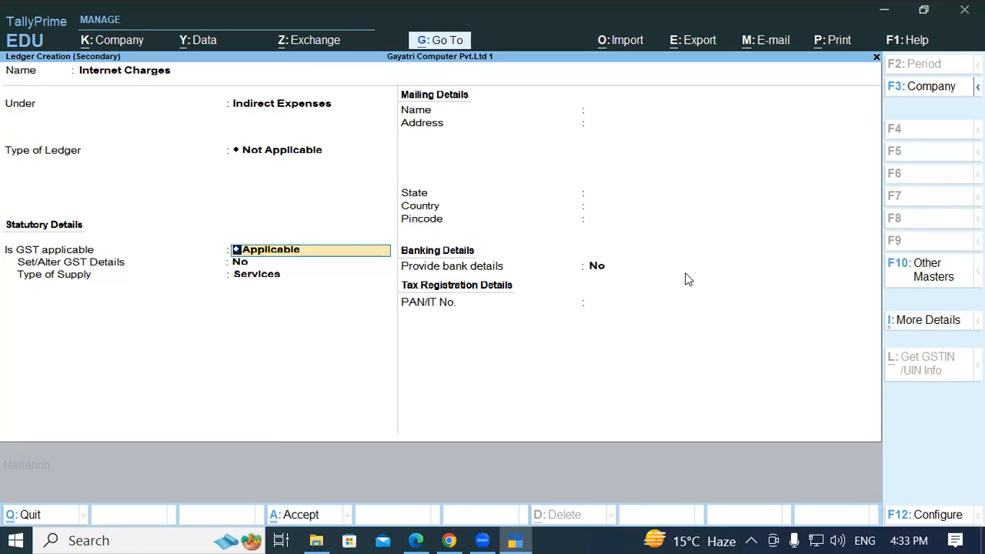
key("Return")
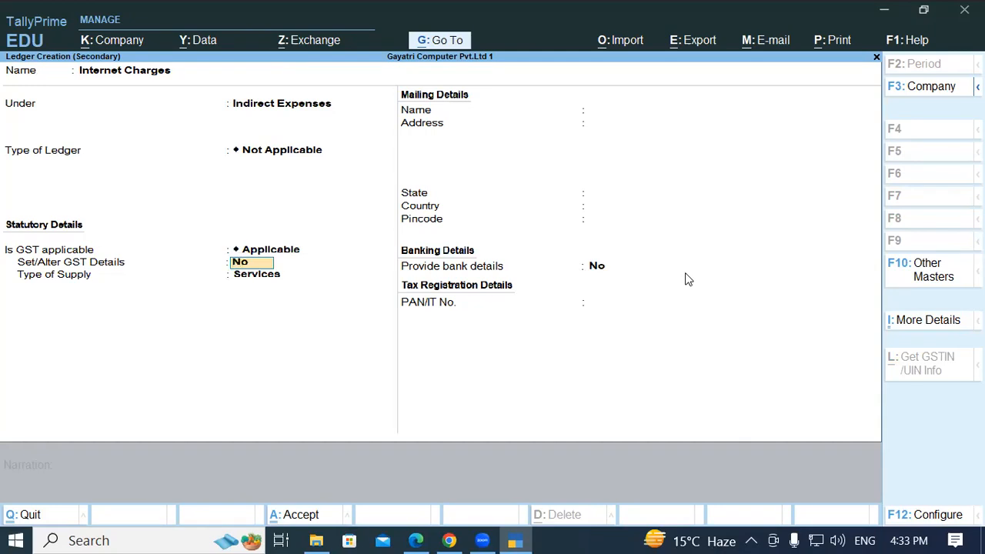
type("y")
key("Return")
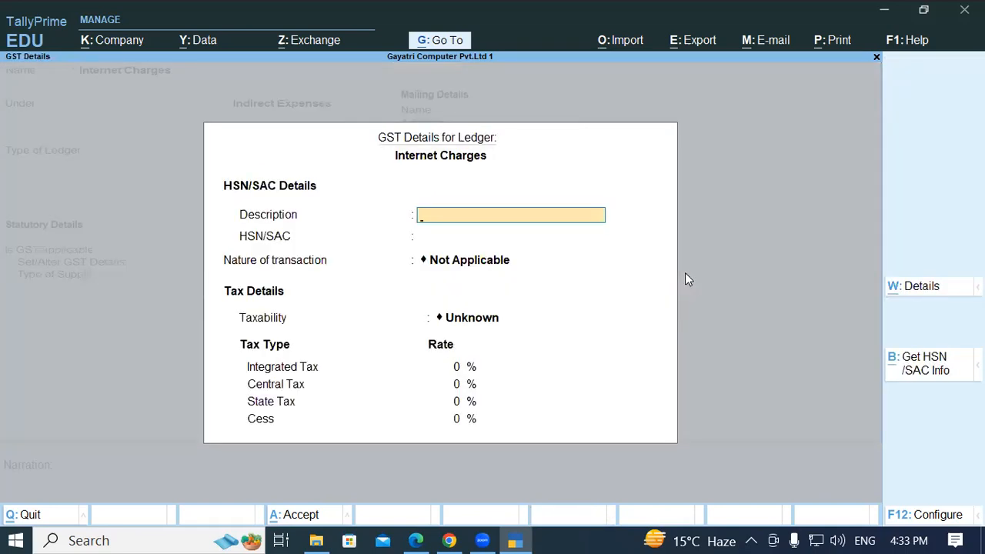
Leave the description blank and enter the SAC code 998422 from the PDF exercise as the HSN/SAC.
key("Return")
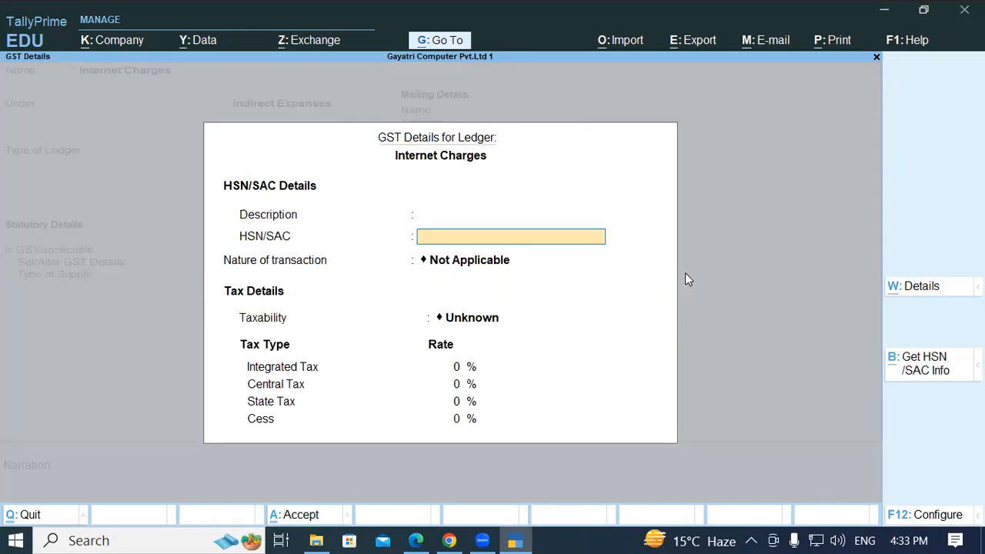
key("alt+Tab")
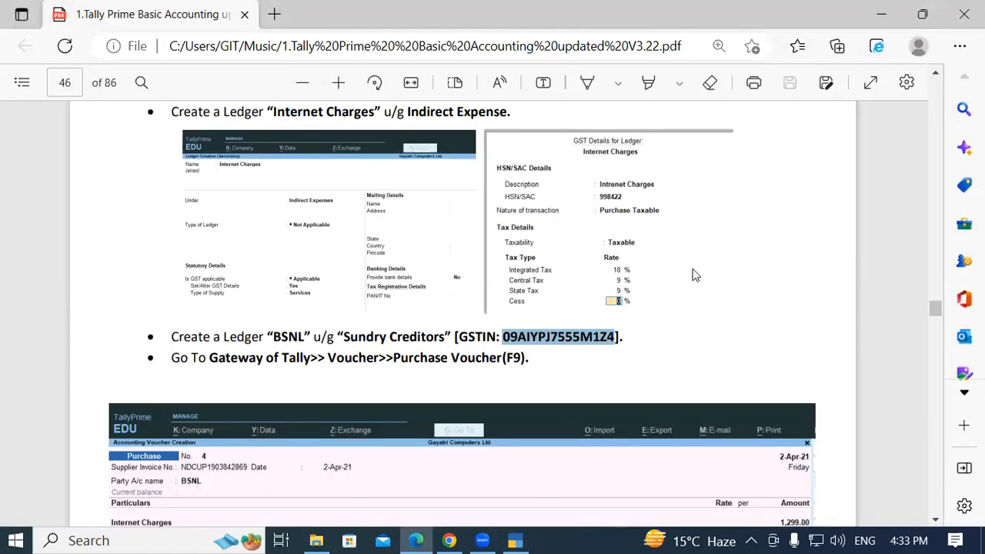
scroll(686, 274, "up", 3)
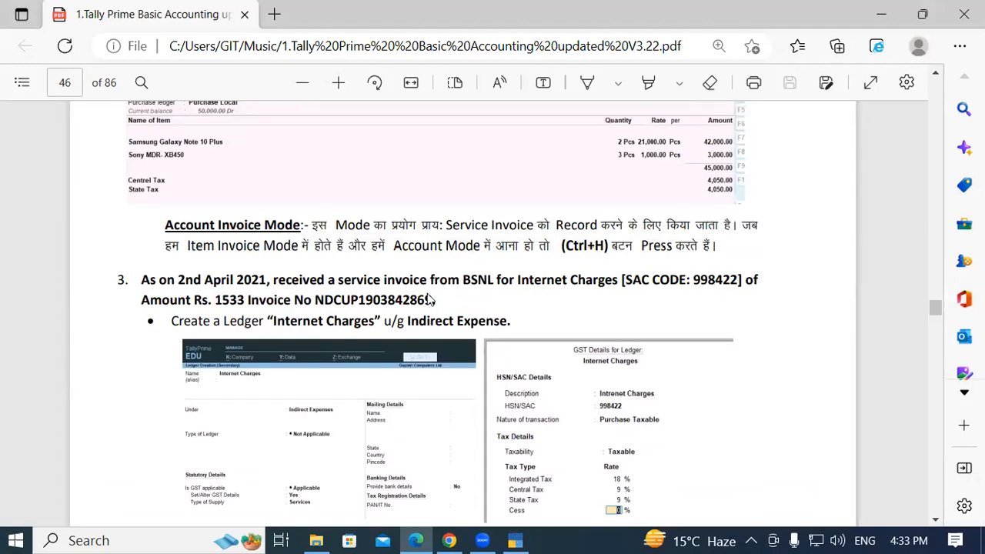
key("alt+Tab")
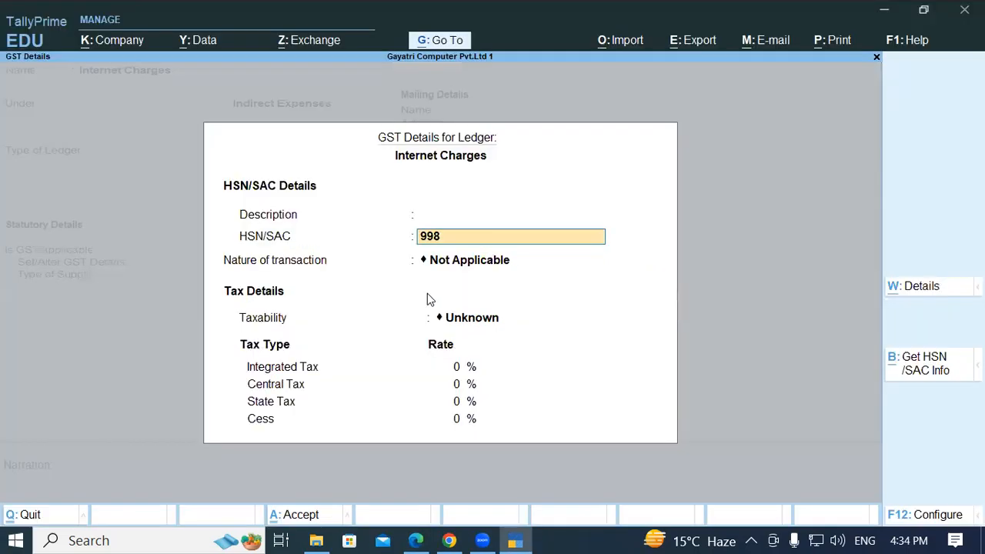
type("422")
key("Return")
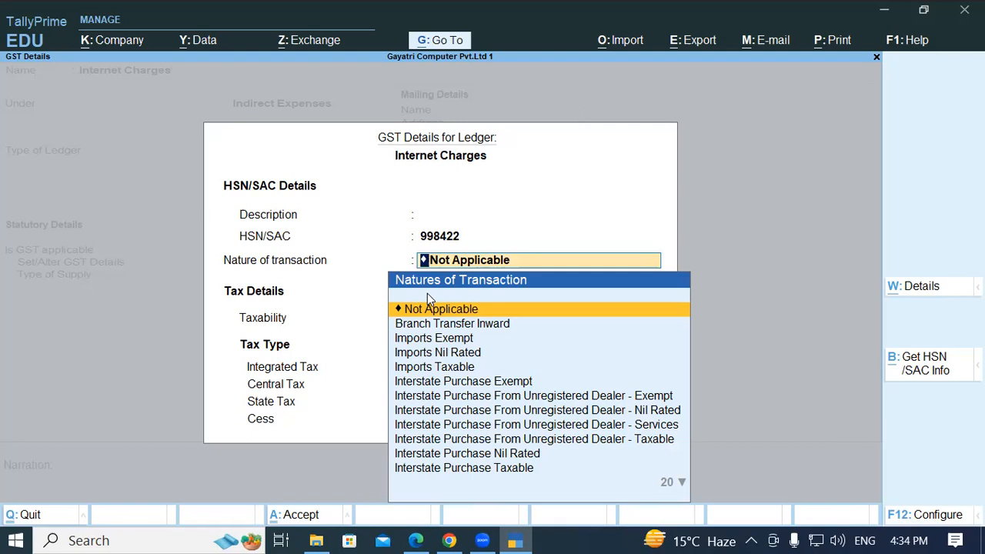
Set the nature of transaction for Internet Charges to Purchase Taxable.
type("Purchase")
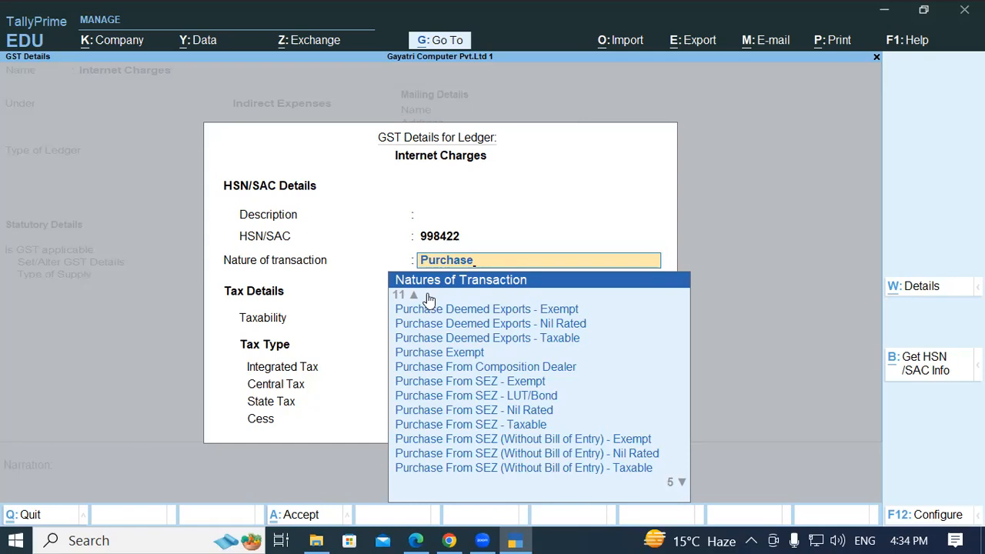
key("Down")
key("Down")
key("Down")
key("Down")
key("Down")
key("Down")
key("Down")
key("Down")
key("Down")
key("Down")
key("Down")
key("Down")
key("Down")
key("Down")
key("Down")
key("Down")
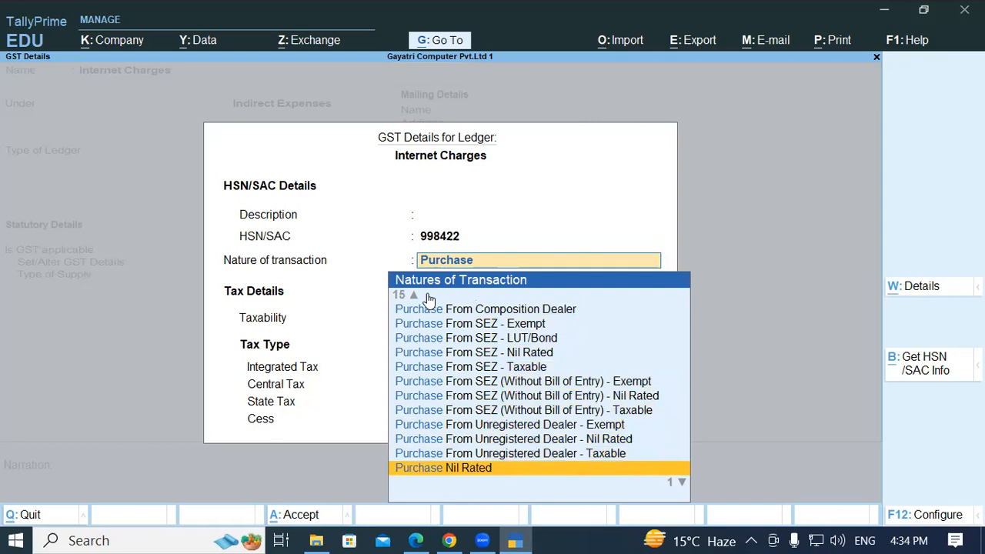
key("Down")
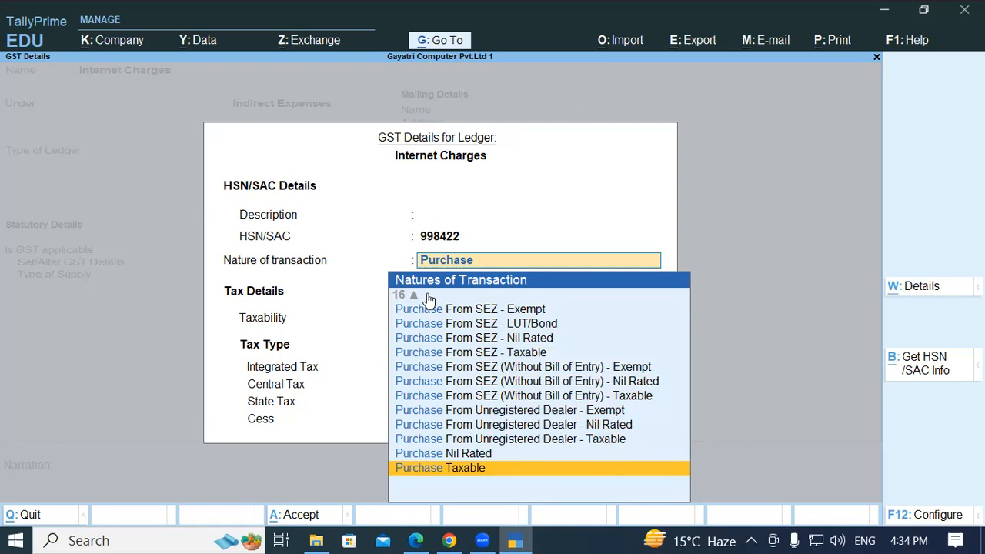
key("Return")
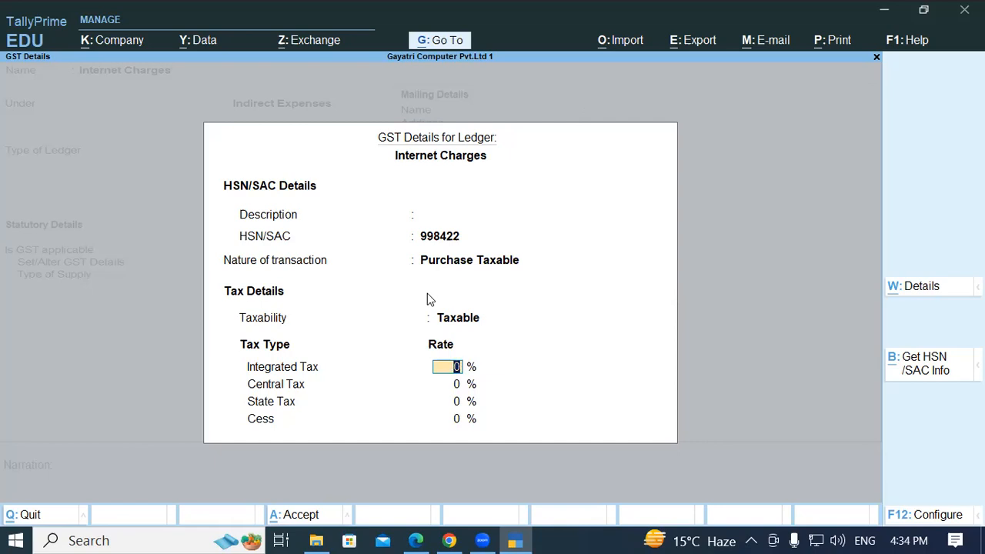
Set the Integrated Tax rate for Internet Charges to 18%, leave Cess at 0%, and accept the GST details.
type("18")
key("Return")
key("Return")
key("Return")
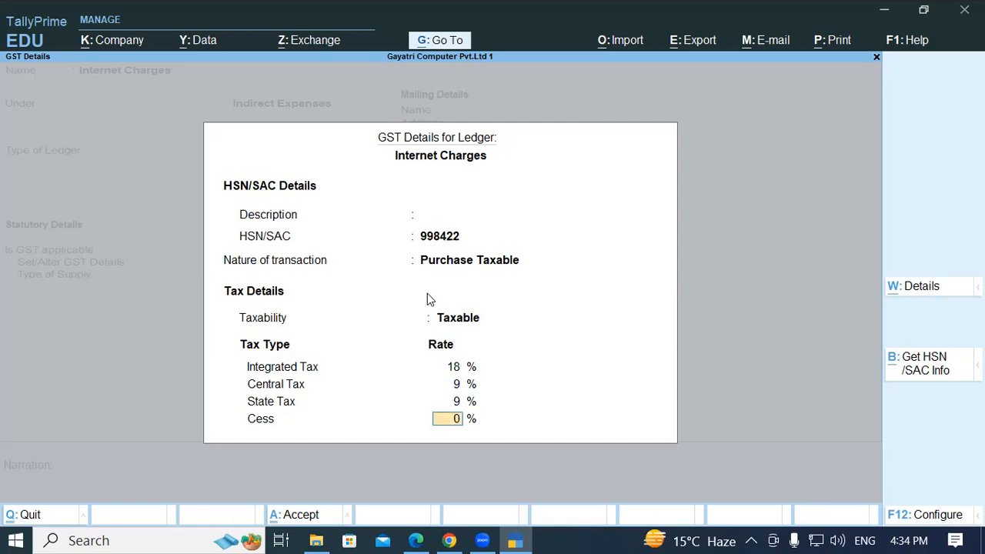
key("Return")
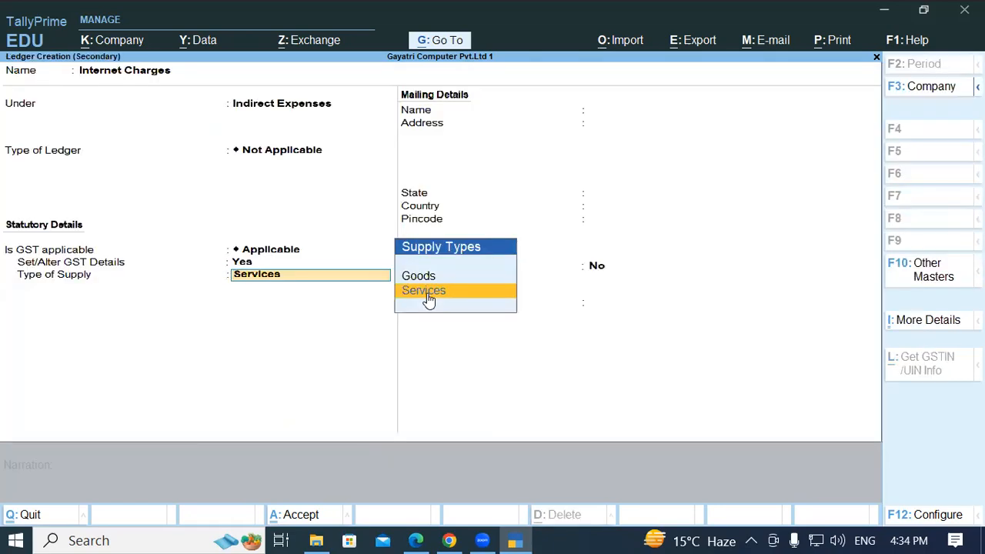
Keep Services as the type of supply and save the Internet Charges ledger.
key("Return")
key("Return")
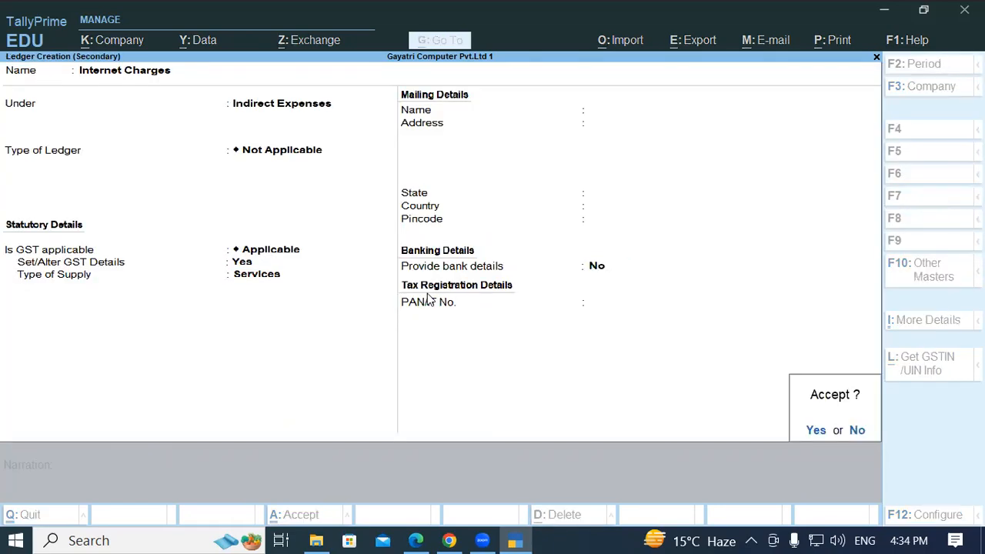
key("Return")
Look up the invoice amount in the PDF exercise and enter 1533 as the GST-inclusive amount for Internet Charges.
key("Return")
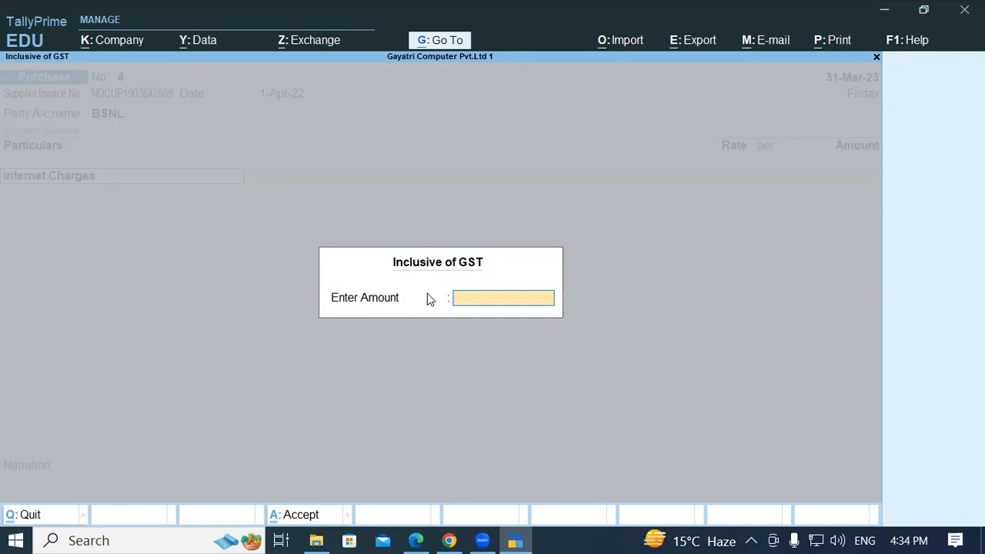
key("alt+Tab")
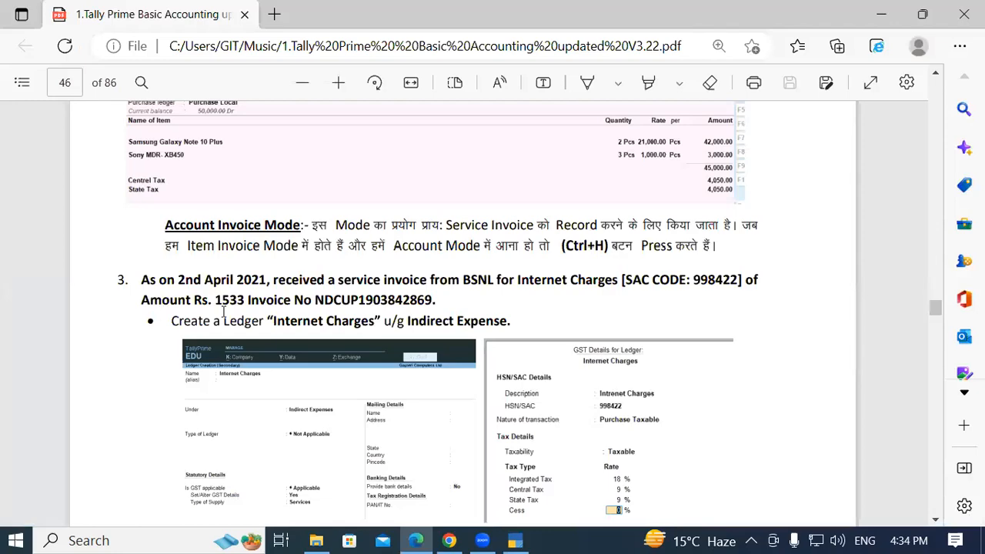
key("alt+Tab")
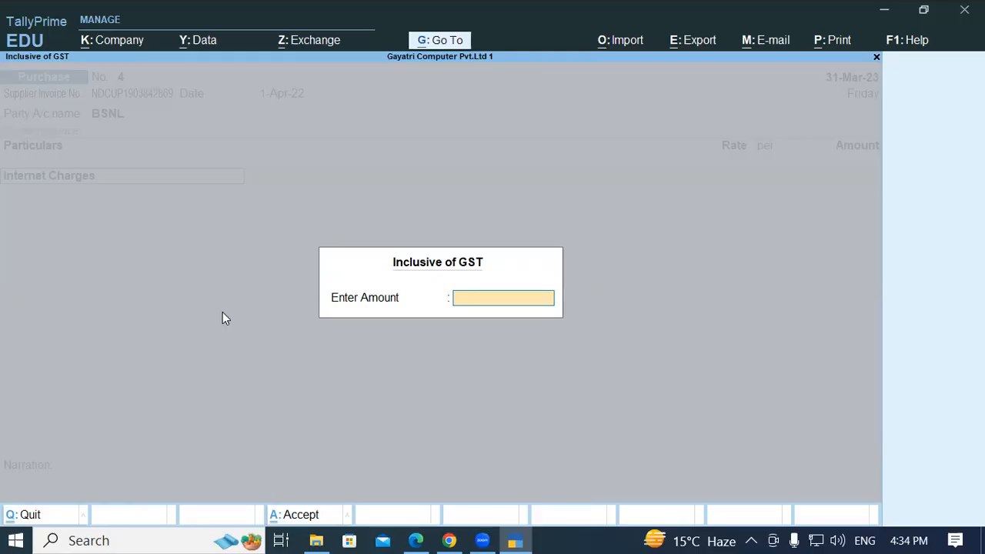
type("1533")
key("Return")
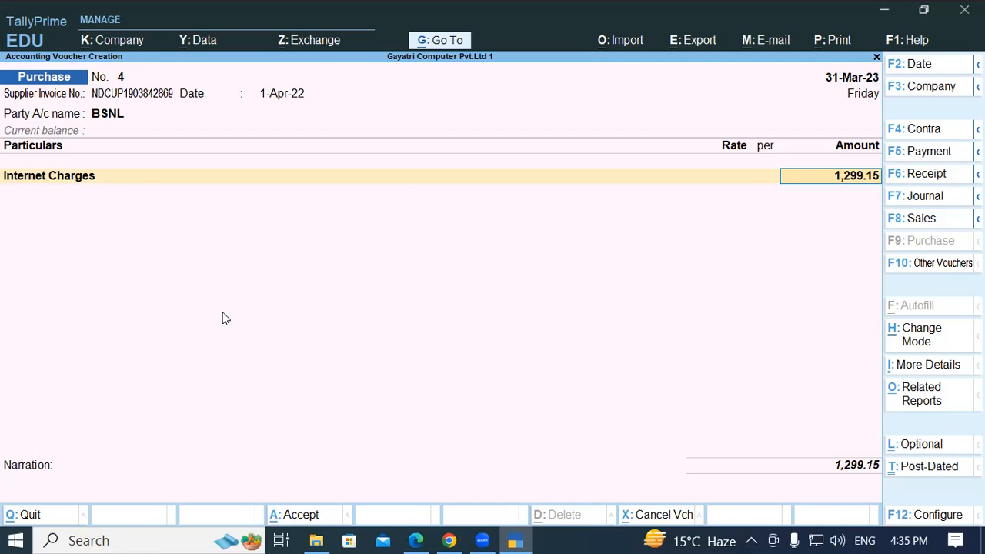
key("Return")
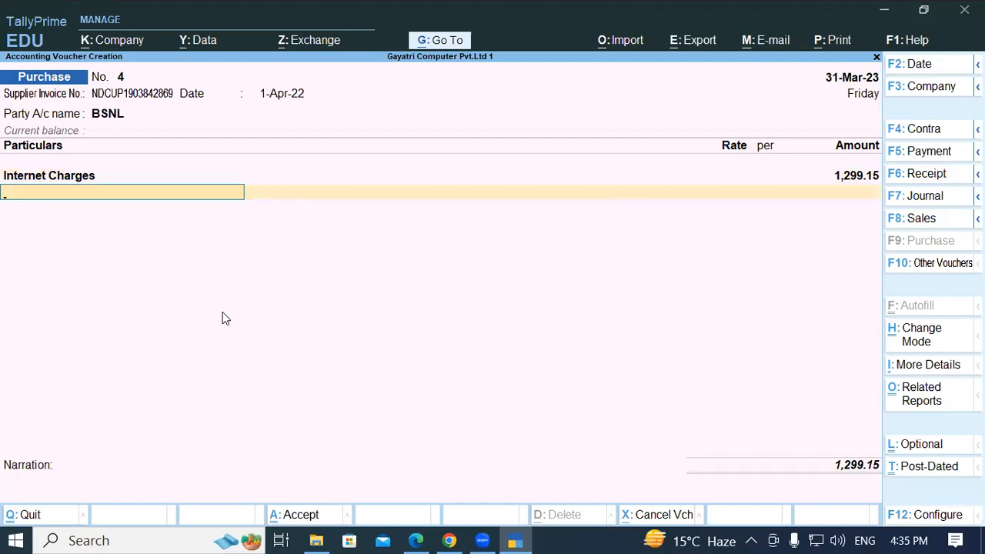
Add the Central Tax and State Tax ledgers below Internet Charges, accepting their calculated amounts.
type("Cen")
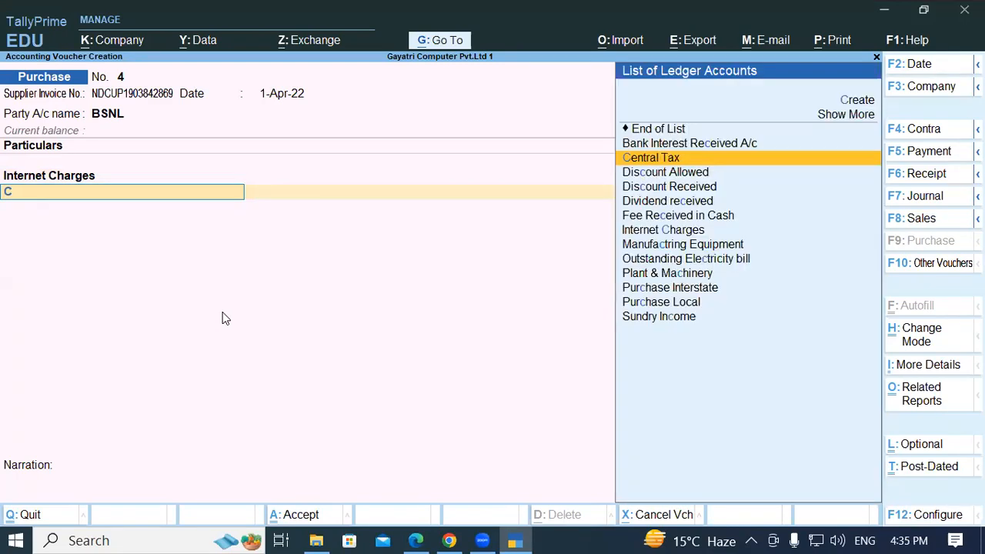
key("Return")
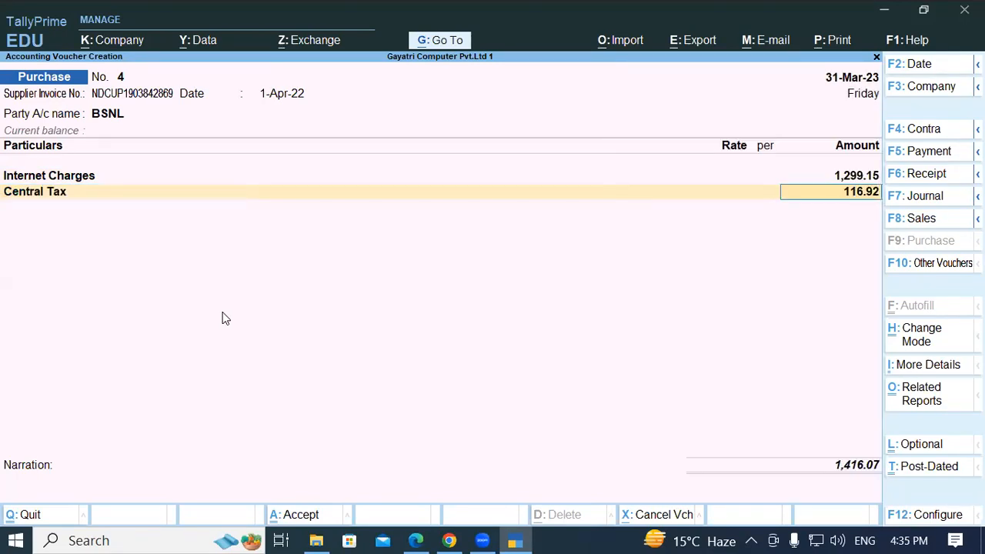
key("Return")
type("Sta")
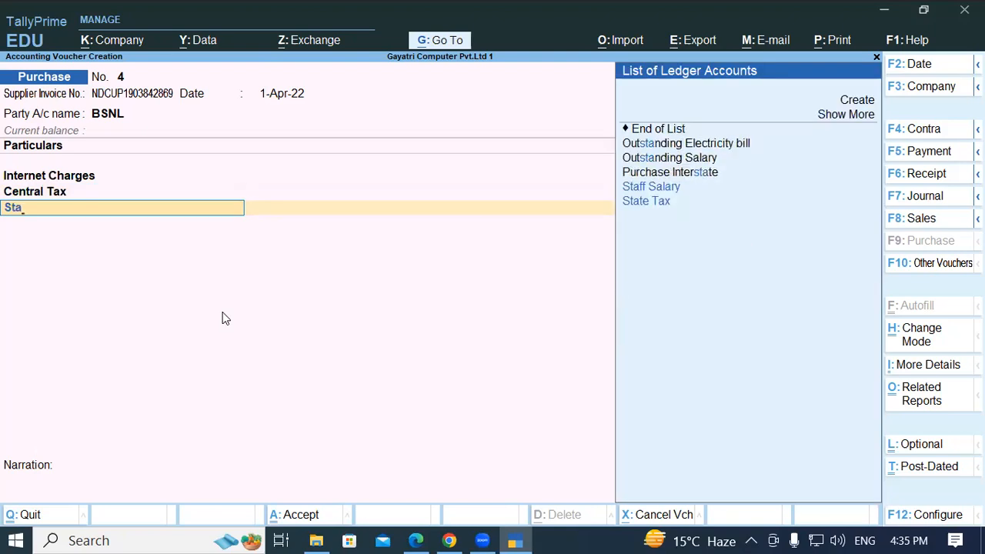
key("Down")
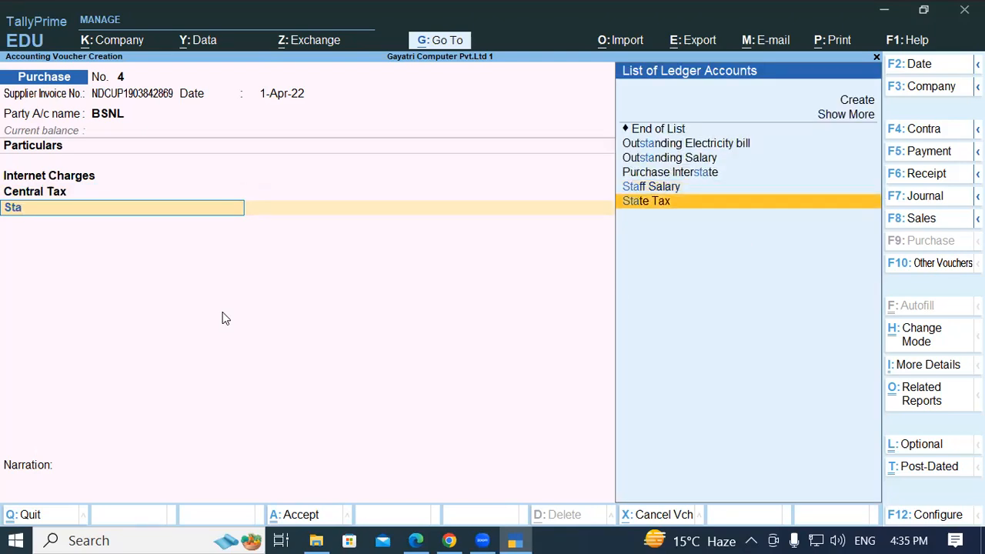
key("Return")
key("Return")
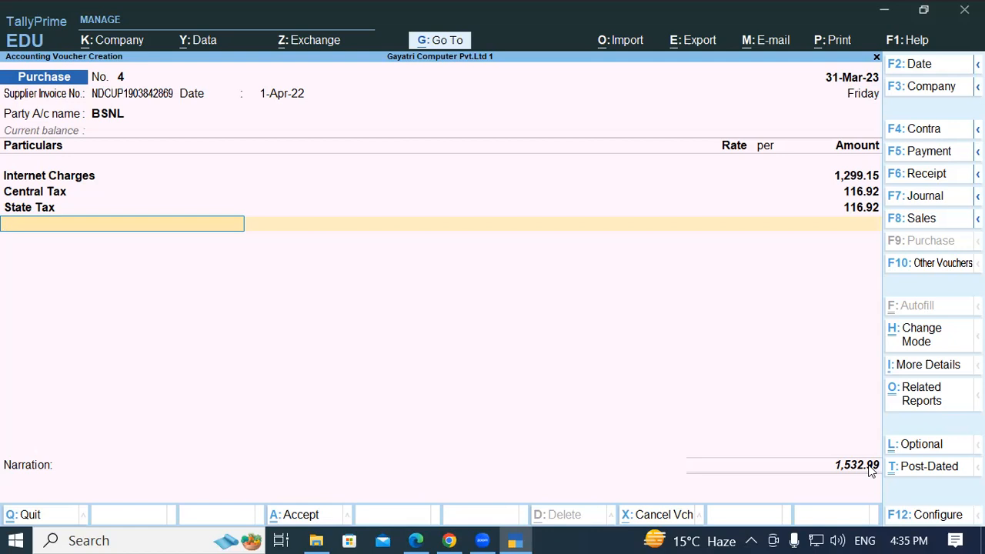
Check the invoice amount in the PDF exercise and start a new ledger named Round Off under Indirect Expenses.
key("alt")
key("alt+Tab")
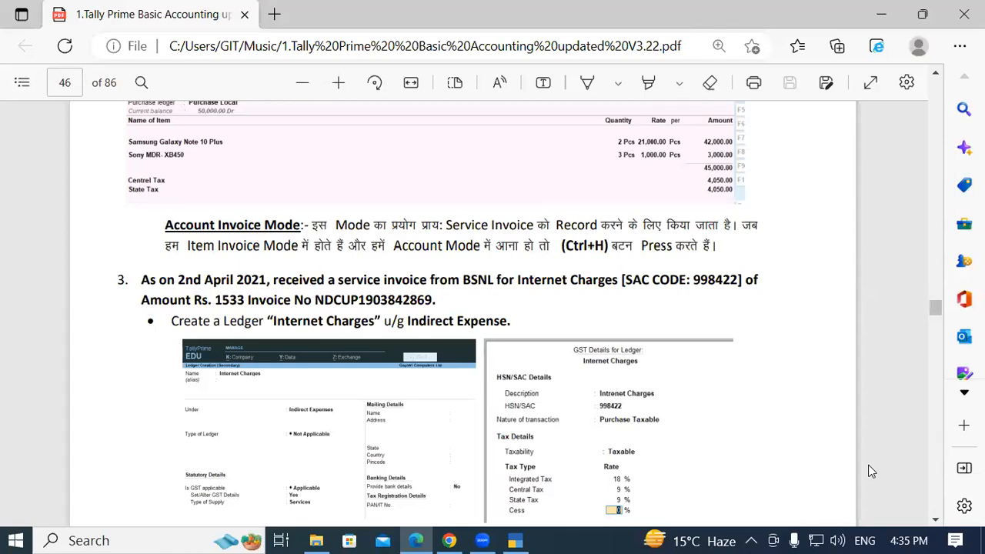
key("alt+Tab")
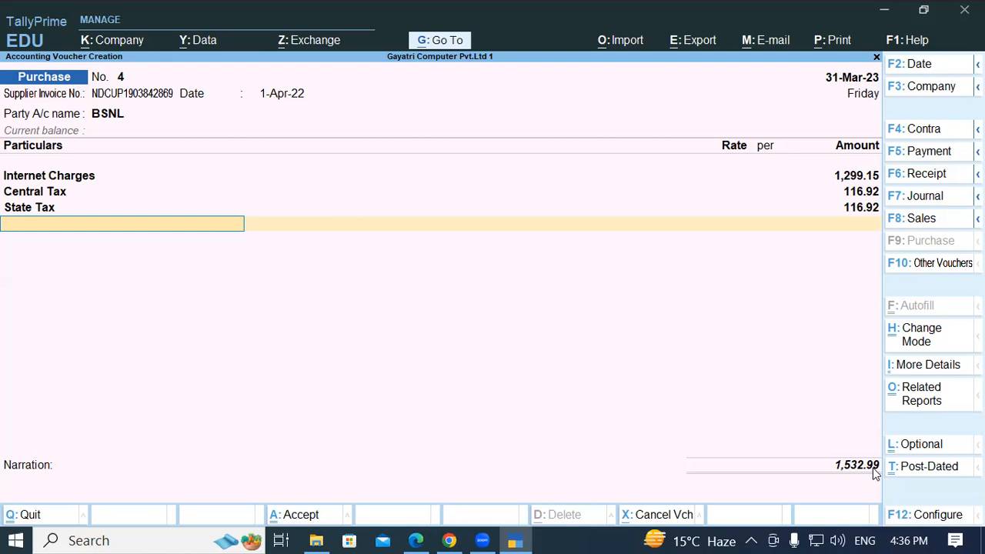
key("alt+c")
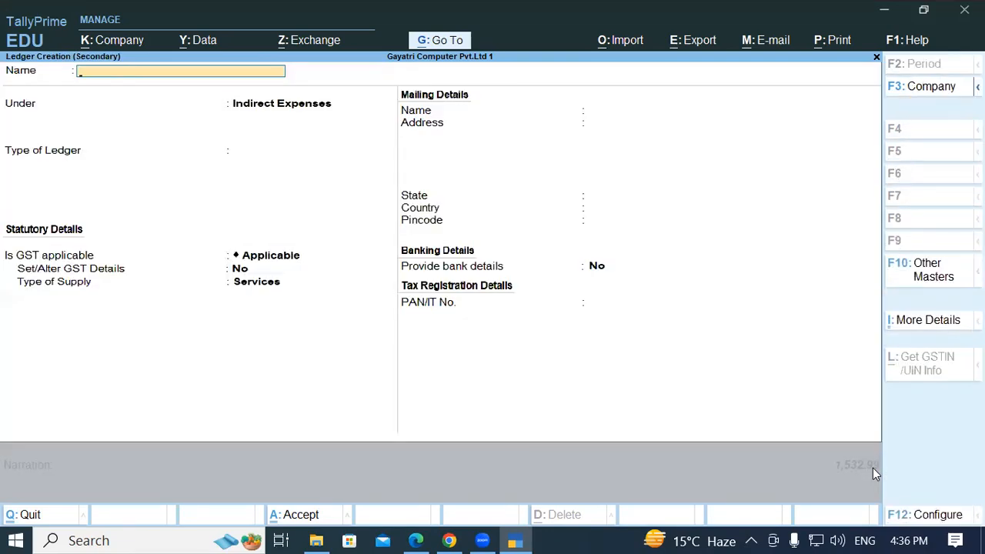
type("Round Off")
key("Return")
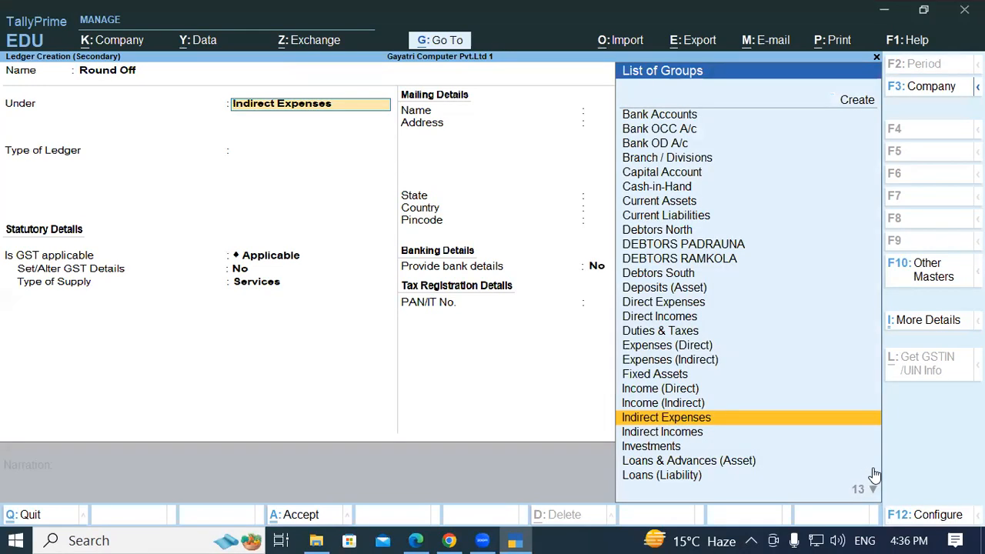
key("Return")
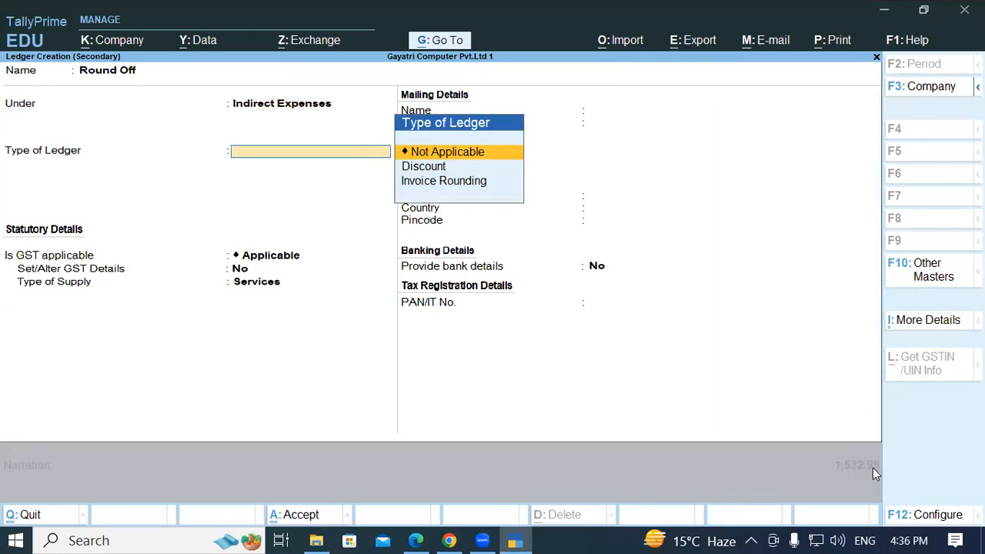
Make Round Off an Invoice Rounding ledger with Normal Rounding and a rounding limit of 1, and save it.
key("Down")
key("Down")
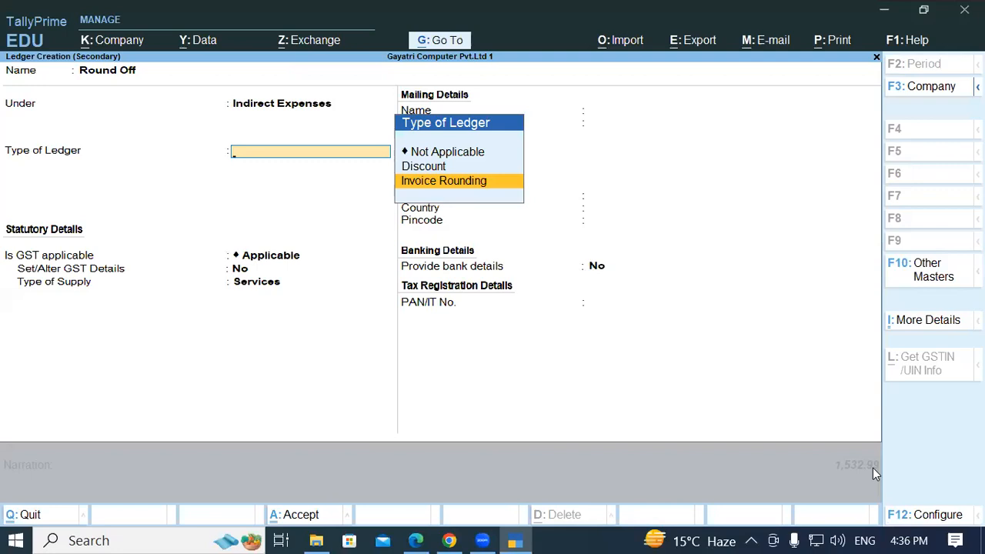
key("Return")
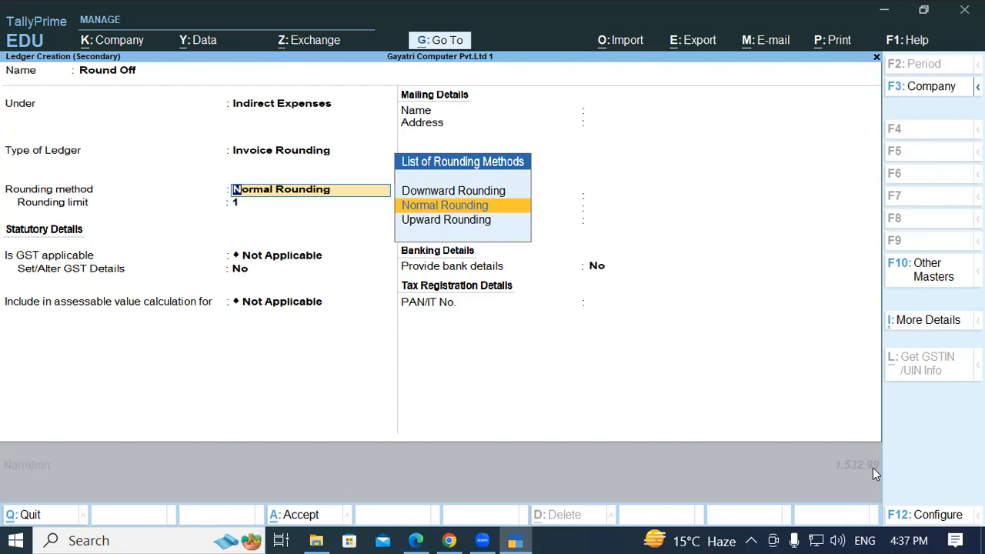
key("Return")
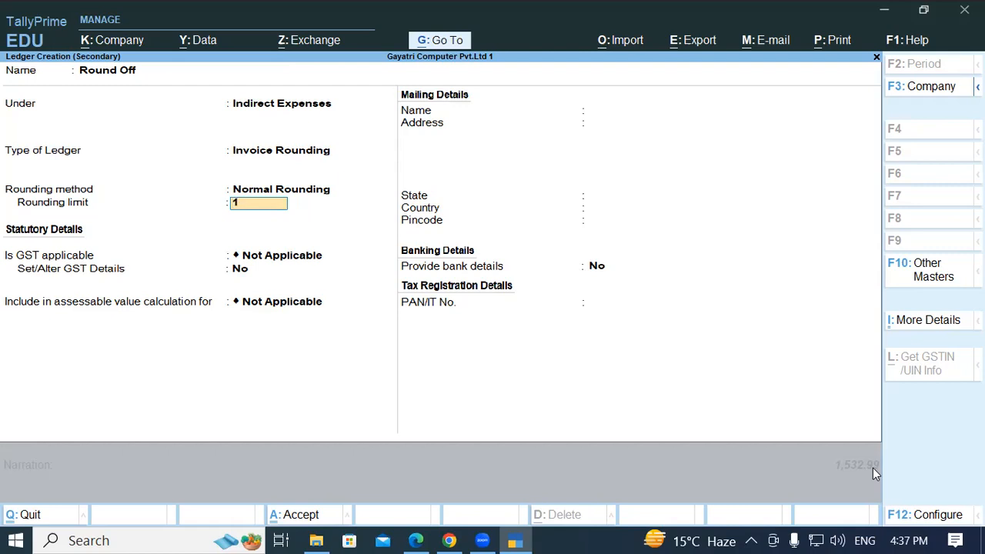
key("Return")
key("Return")
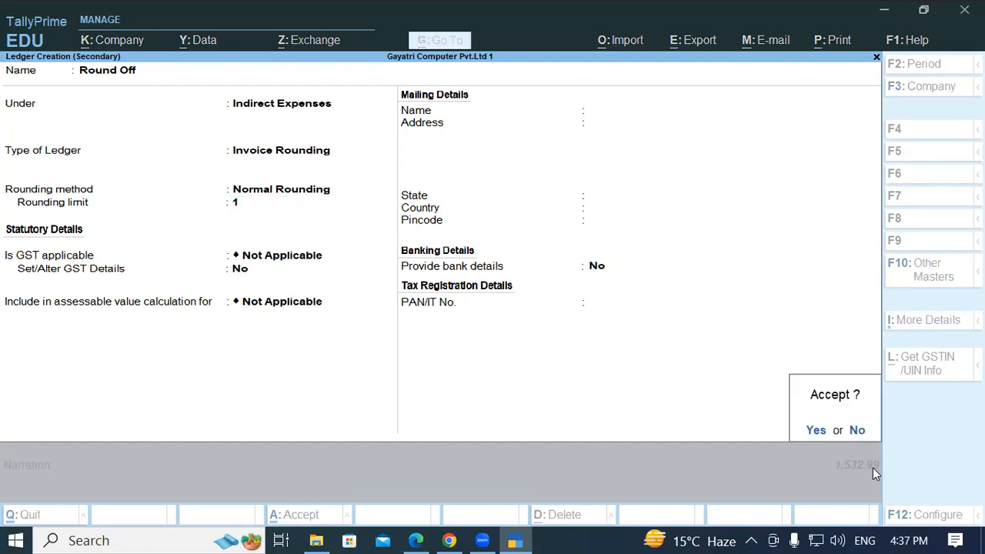
key("Return")
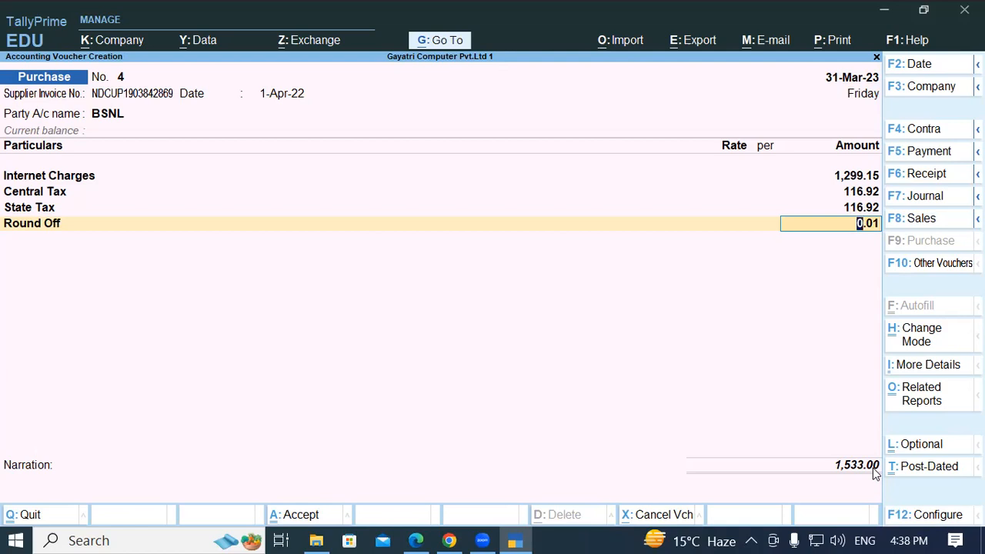
Accept the Round Off amount, leave the narration blank, and save the BSNL purchase voucher.
key("Return")
key("Return")
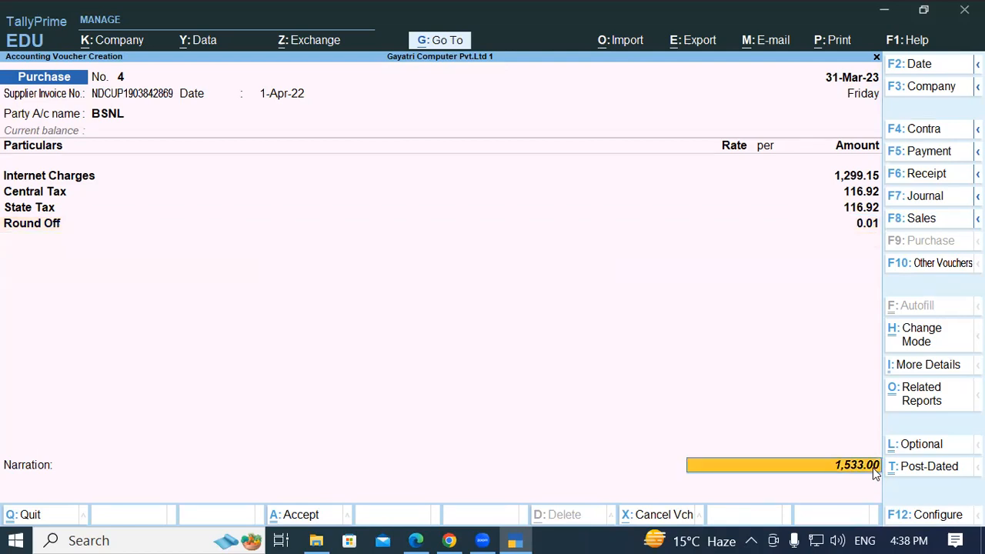
key("Return")
key("Return")
key("Return")
key("Return")
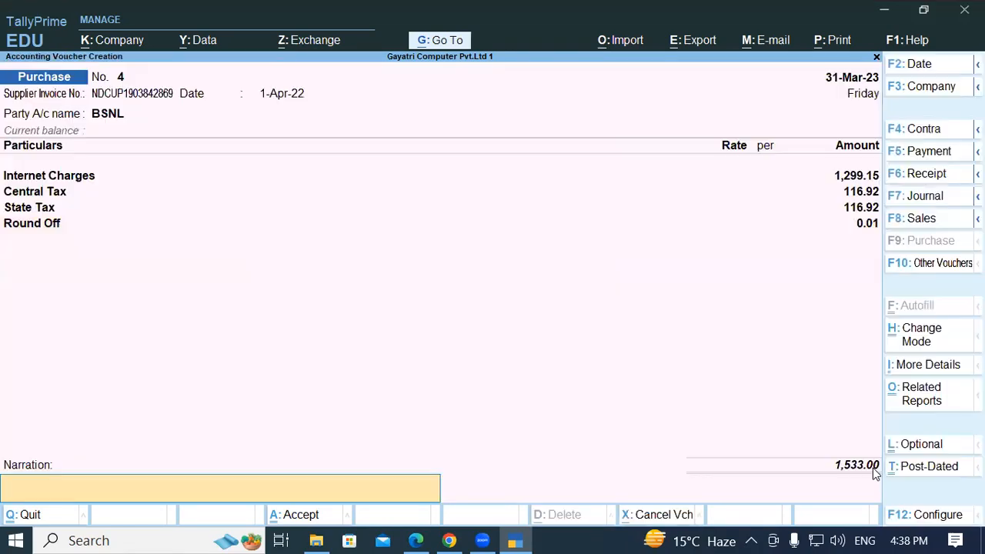
key("Return")
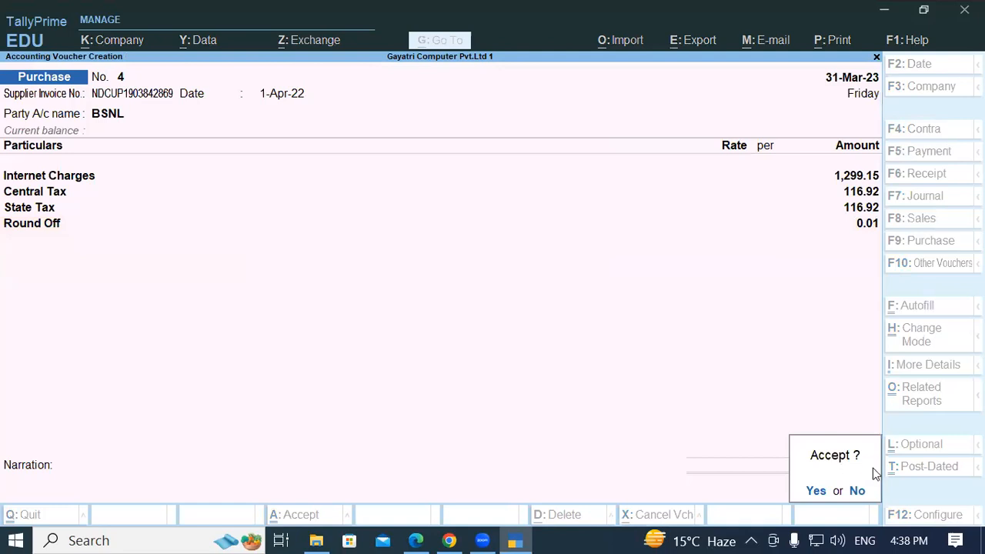
key("Return")
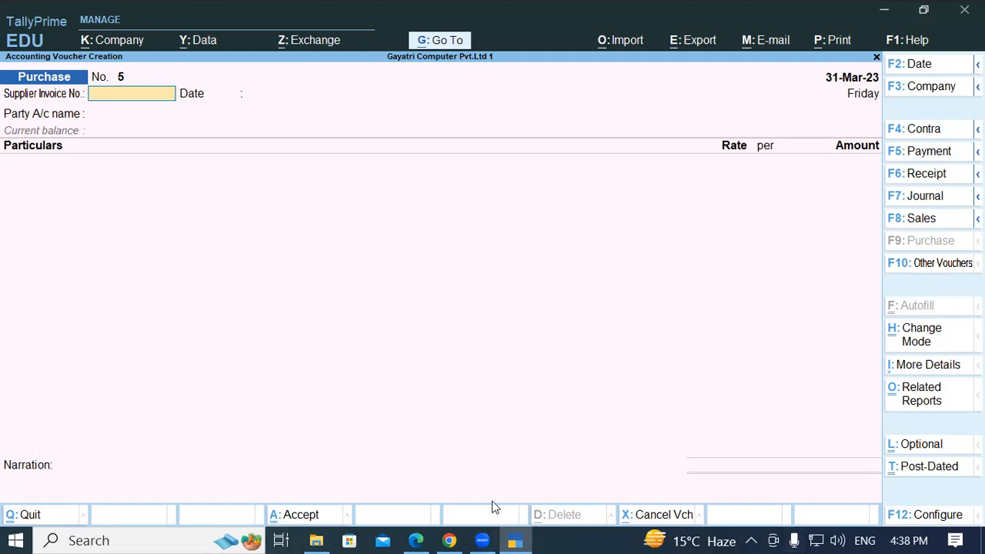
Switch to the PDF in Edge and review the BSNL service invoice exercise and its sample purchase voucher.
left_click(419, 533)
left_click_drag(143, 210, 506, 248)
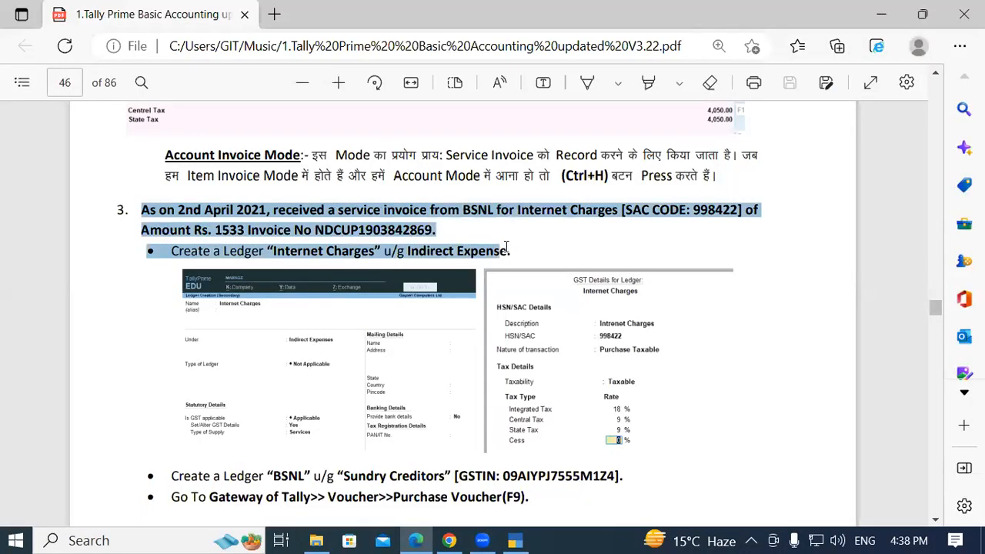
left_click(506, 247)
scroll(389, 263, "down", 3)
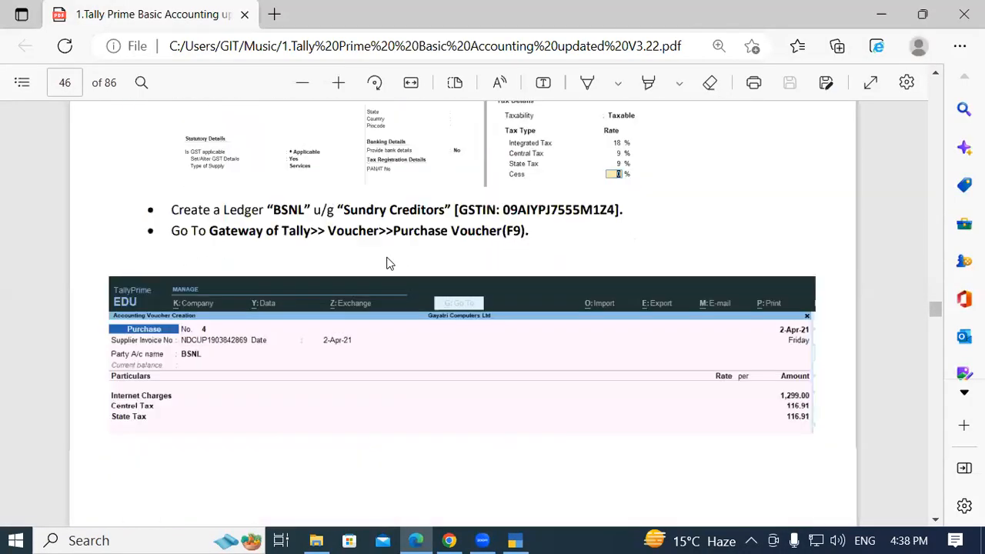
scroll(231, 266, "down", 1)
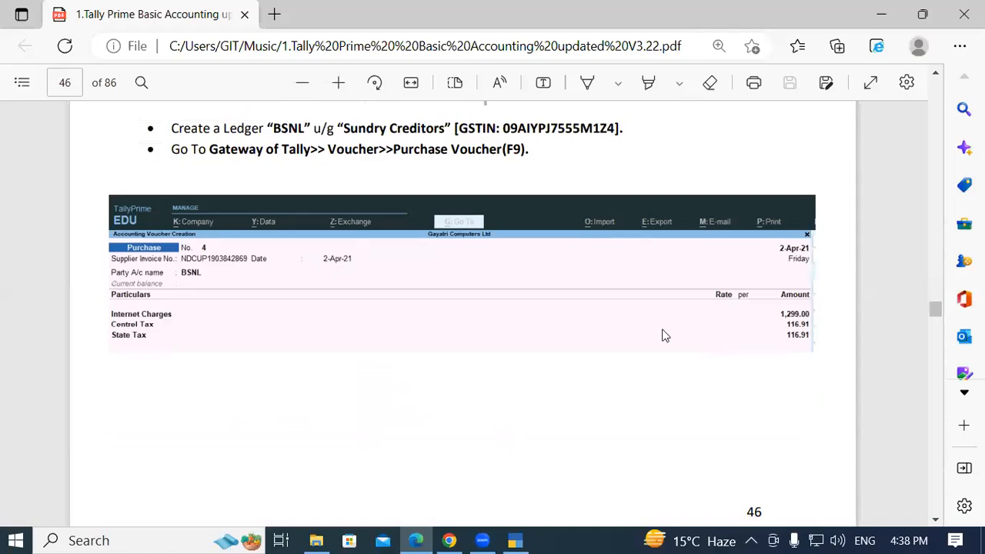
scroll(662, 367, "down", 2)
scroll(92, 264, "up", 3)
View the Company Product List on page 47 of the PDF.
scroll(246, 279, "down", 5)
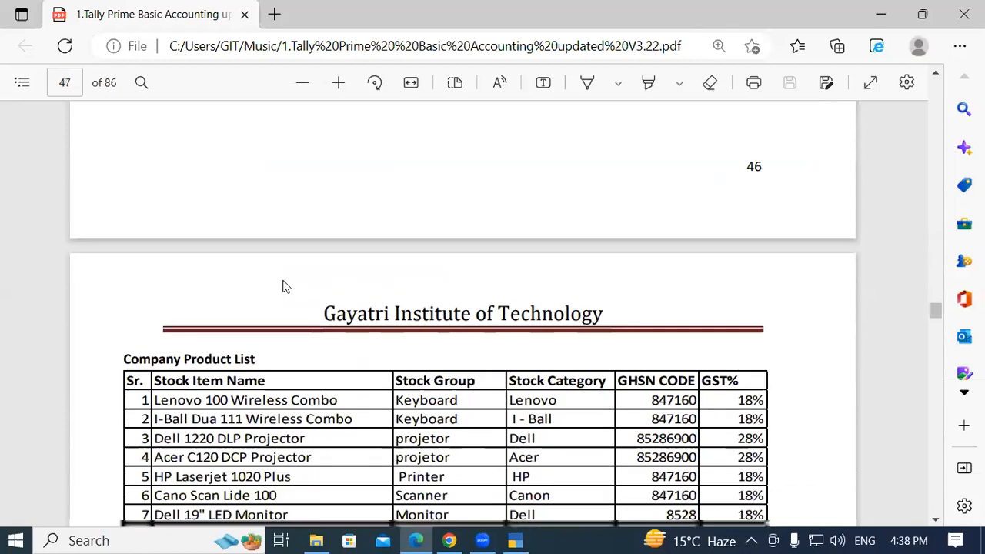
scroll(284, 286, "down", 2)
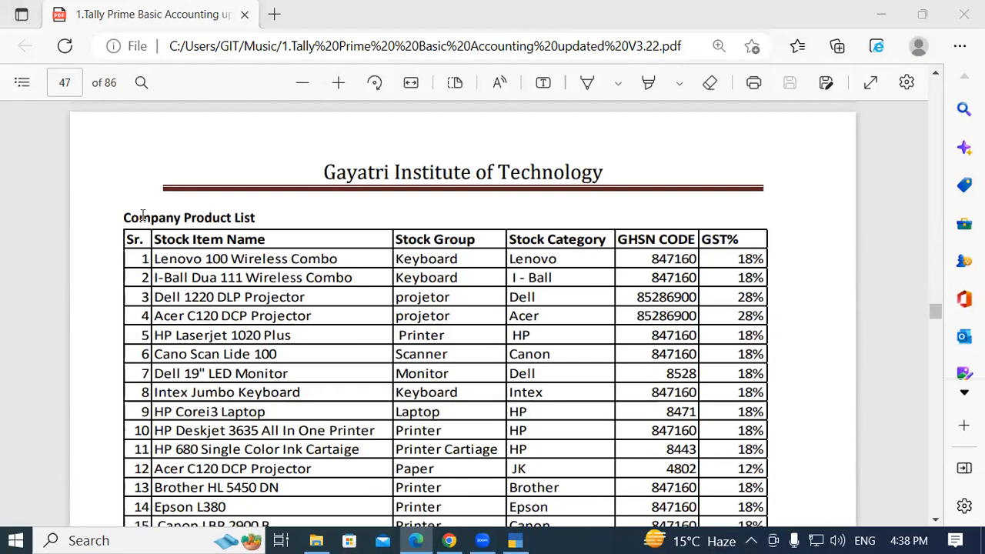
left_click_drag(124, 217, 264, 211)
left_click(264, 211)
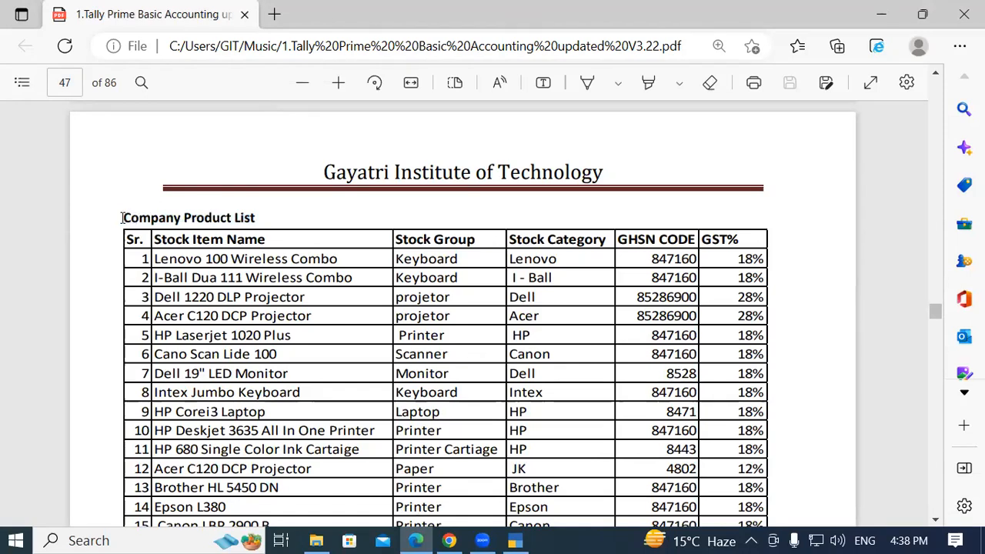
left_click_drag(124, 217, 258, 218)
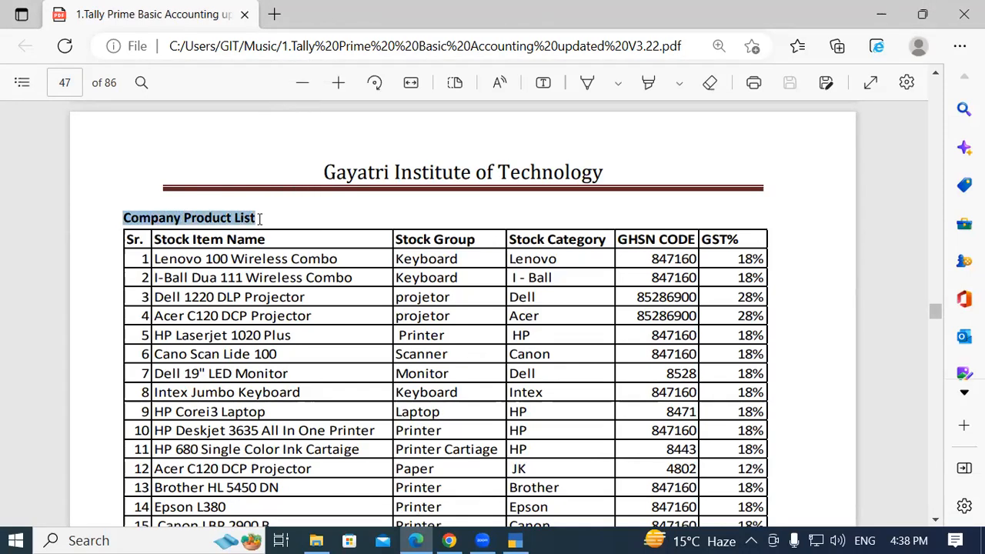
left_click(260, 219)
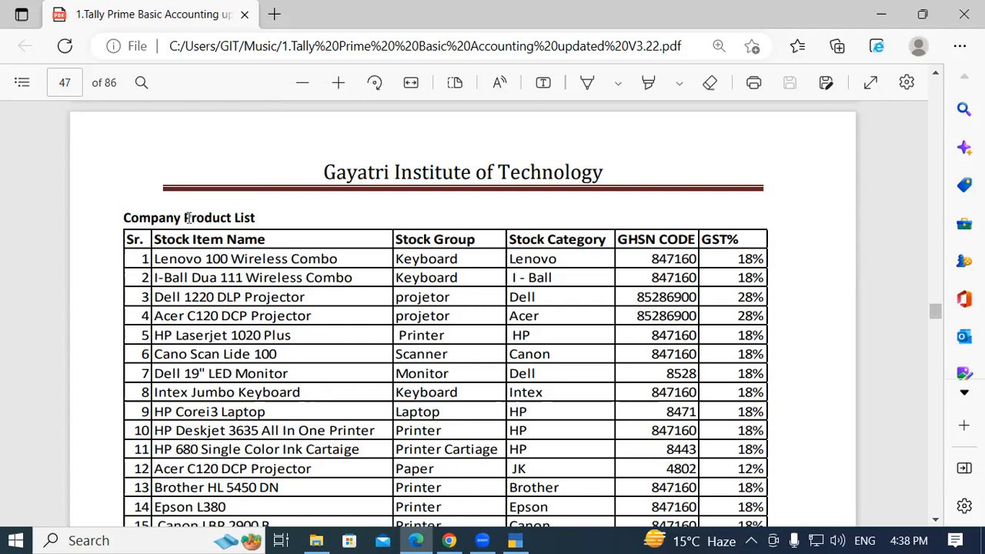
Examine the Company Product List on page 47, from the first stock item through item 20.
left_click_drag(122, 215, 248, 221)
left_click(248, 221)
left_click_drag(123, 217, 246, 218)
left_click(240, 217)
left_click_drag(122, 217, 258, 220)
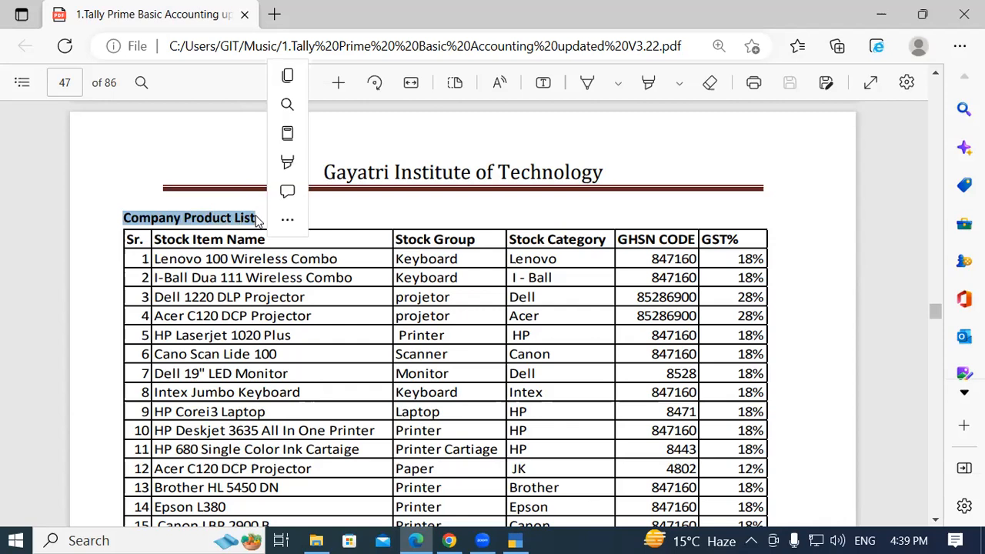
left_click(257, 218)
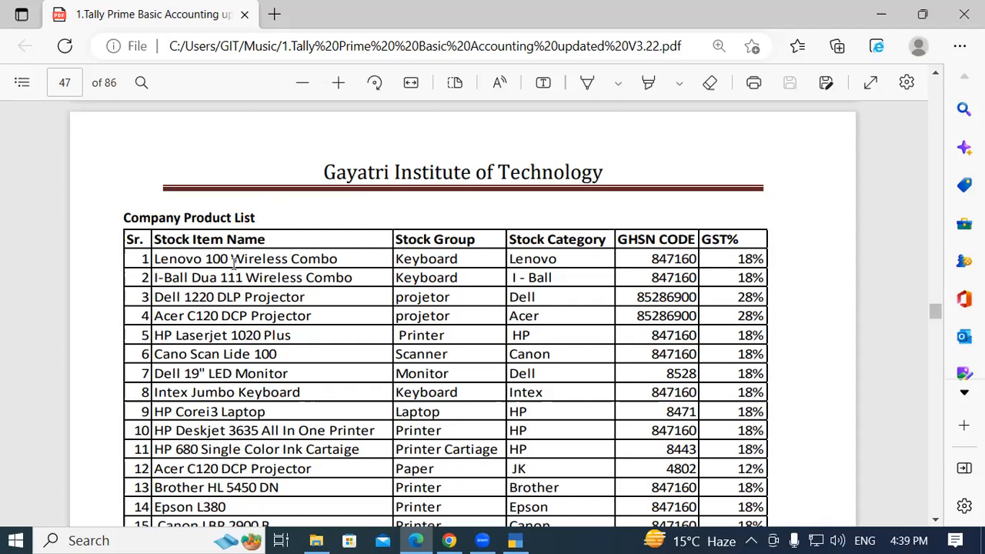
scroll(180, 202, "down", 1)
scroll(135, 203, "down", 1)
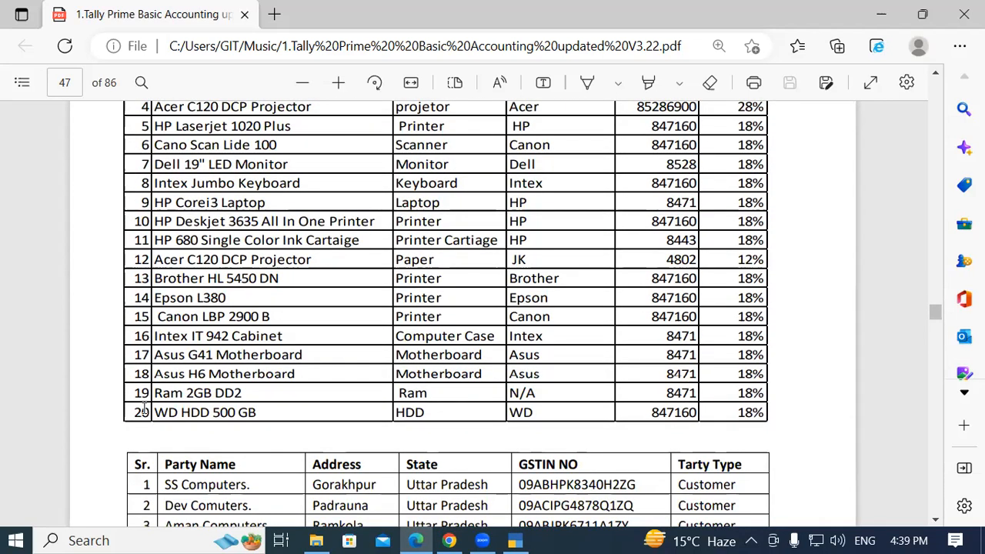
scroll(222, 402, "up", 2)
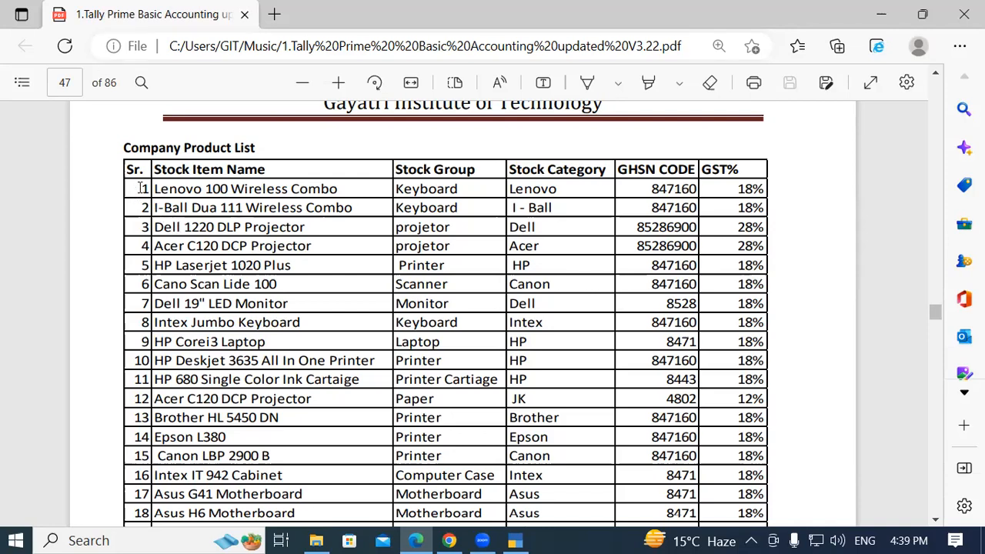
scroll(151, 193, "down", 2)
scroll(151, 192, "down", 1)
left_click_drag(133, 343, 153, 350)
left_click(154, 350)
scroll(422, 297, "up", 4)
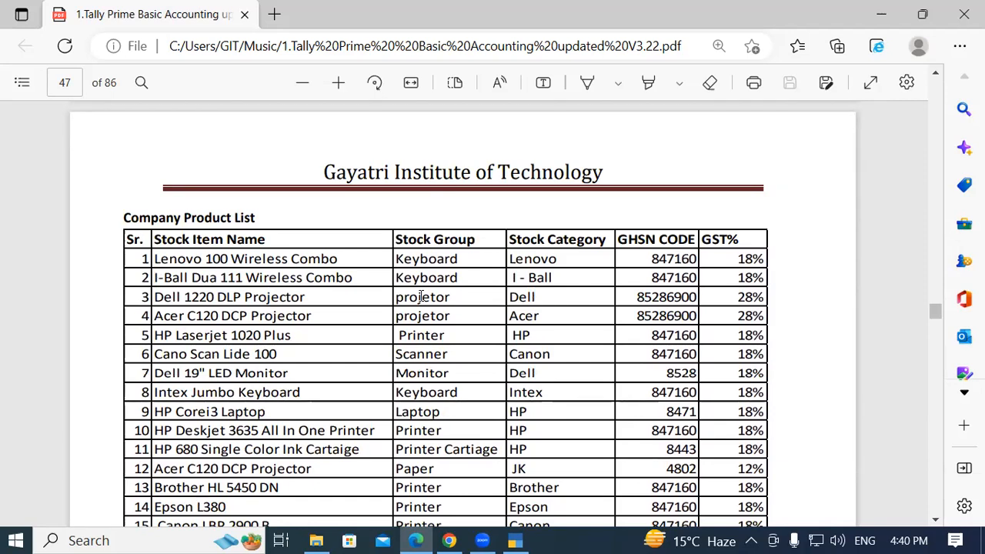
Compare the Company Product List with the party name table below it.
scroll(123, 411, "down", 5)
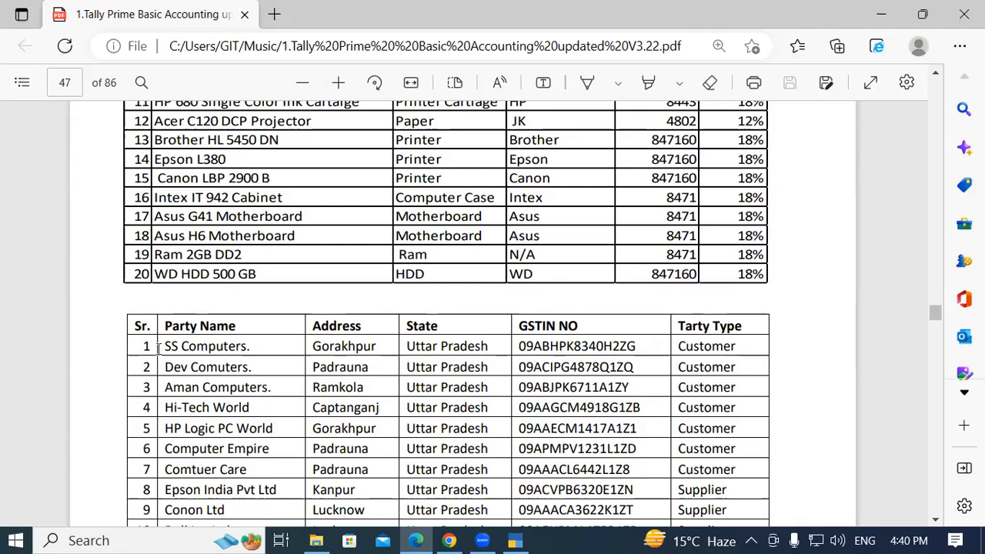
scroll(158, 348, "up", 3)
scroll(158, 347, "up", 2)
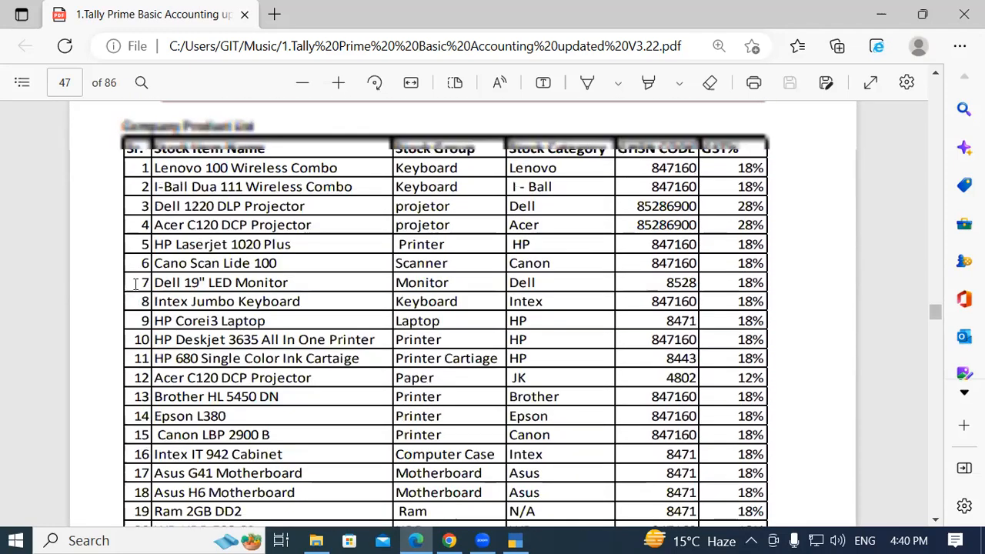
left_click_drag(138, 143, 259, 149)
scroll(158, 435, "down", 3)
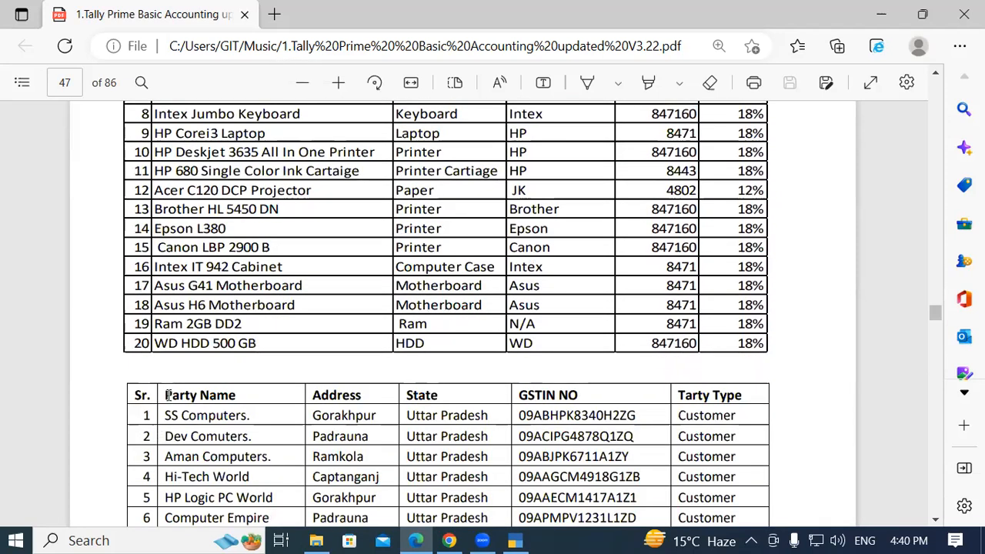
left_click_drag(164, 395, 240, 394)
left_click(186, 276)
scroll(188, 275, "up", 4)
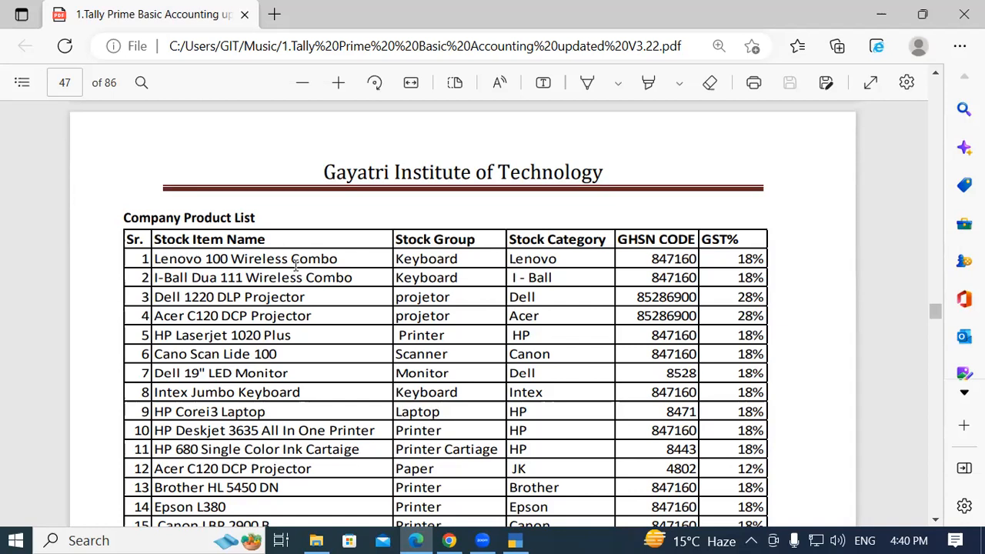
Examine the stock groups, categories, HSN codes and GST rates in the product list, starting with Lenovo 100 Wireless Combo.
left_click_drag(395, 259, 571, 264)
left_click(473, 264)
left_click(570, 264)
left_click_drag(651, 259, 758, 260)
left_click(702, 265)
left_click(750, 259)
left_click_drag(654, 259, 754, 259)
left_click(697, 260)
left_click(758, 260)
left_click_drag(738, 276, 754, 298)
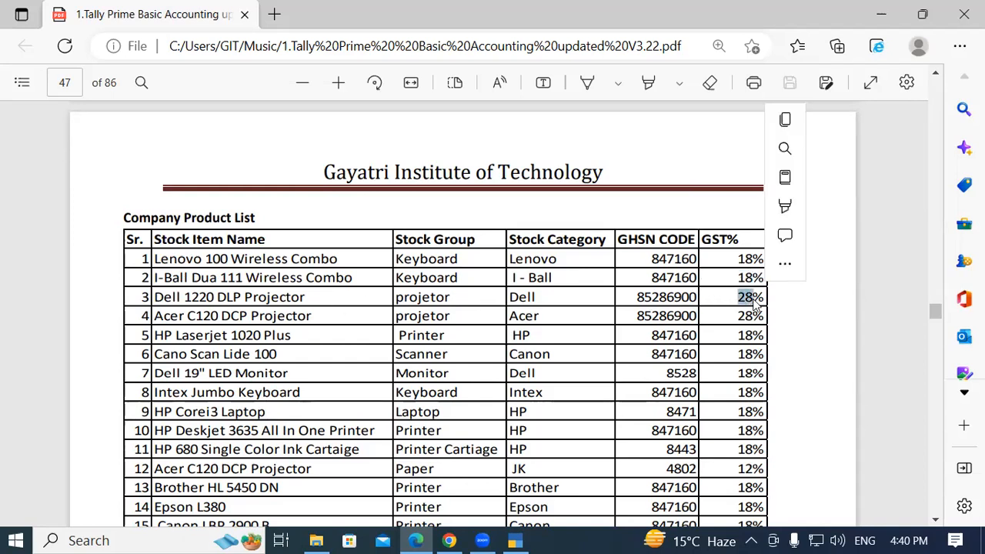
scroll(703, 338, "down", 3)
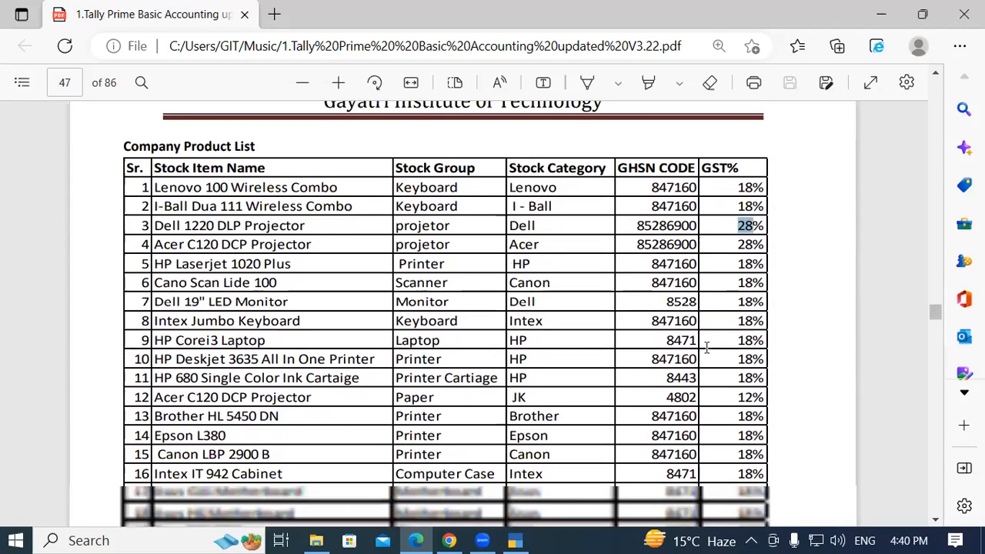
scroll(311, 307, "up", 2)
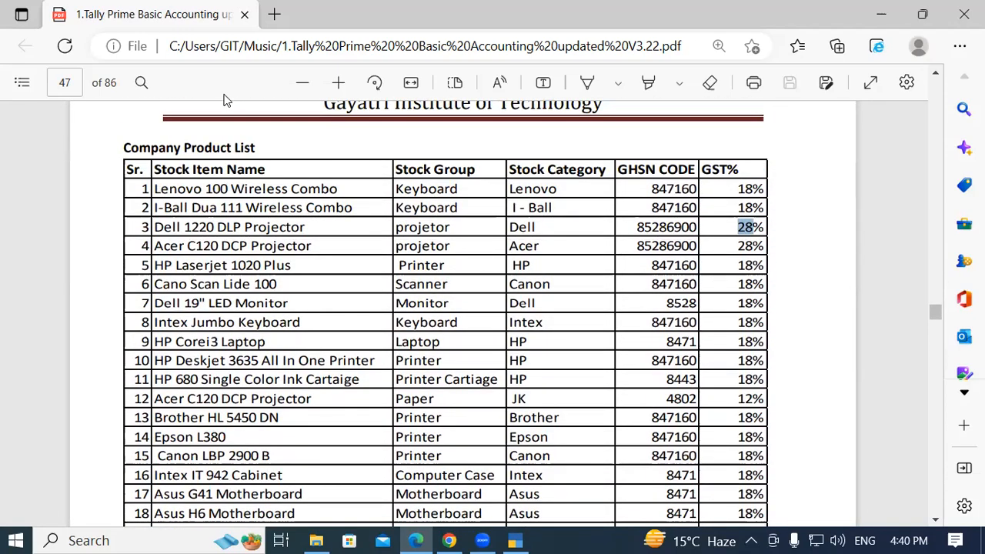
left_click(350, 185)
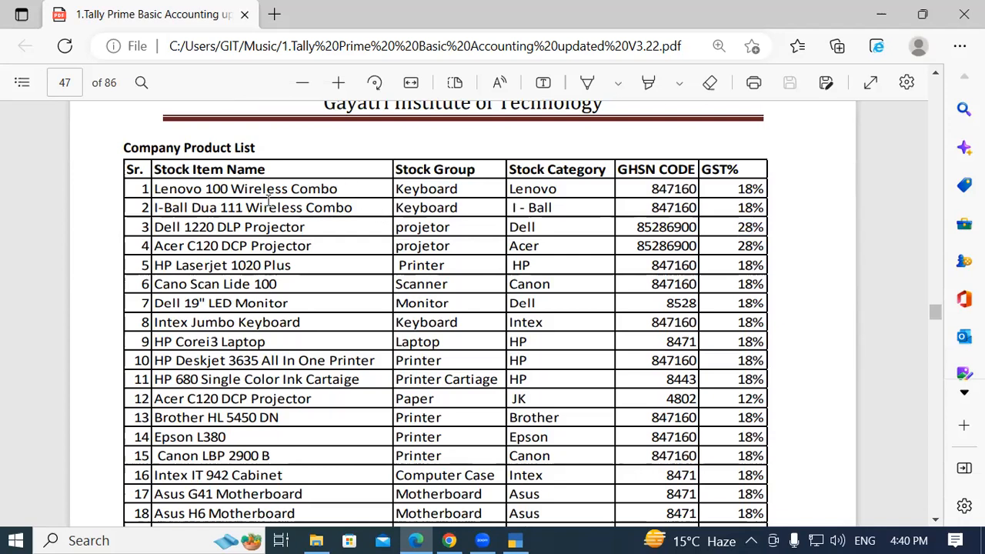
left_click_drag(153, 189, 336, 188)
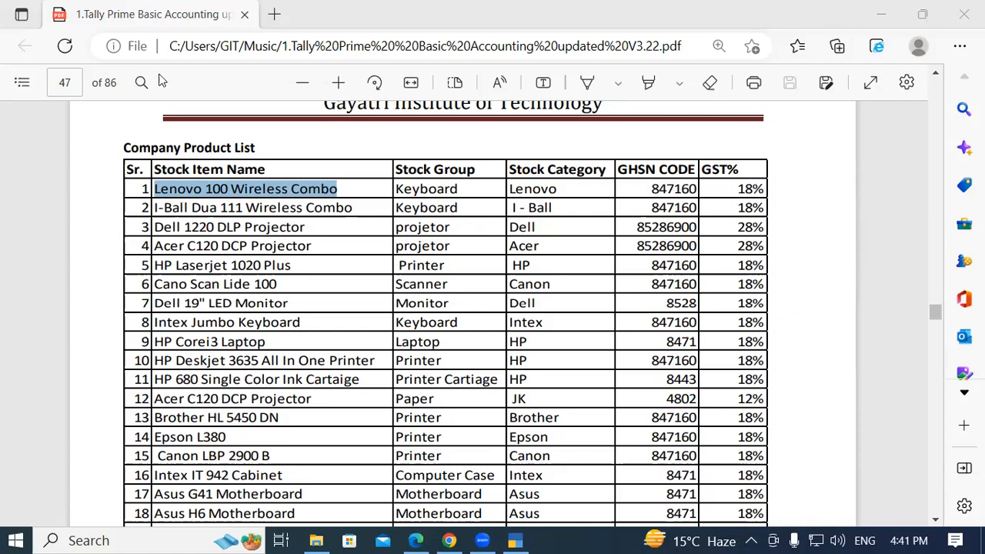
Switch to TallyPrime, leave the empty purchase voucher and open Stock Item Creation.
key("alt+Tab")
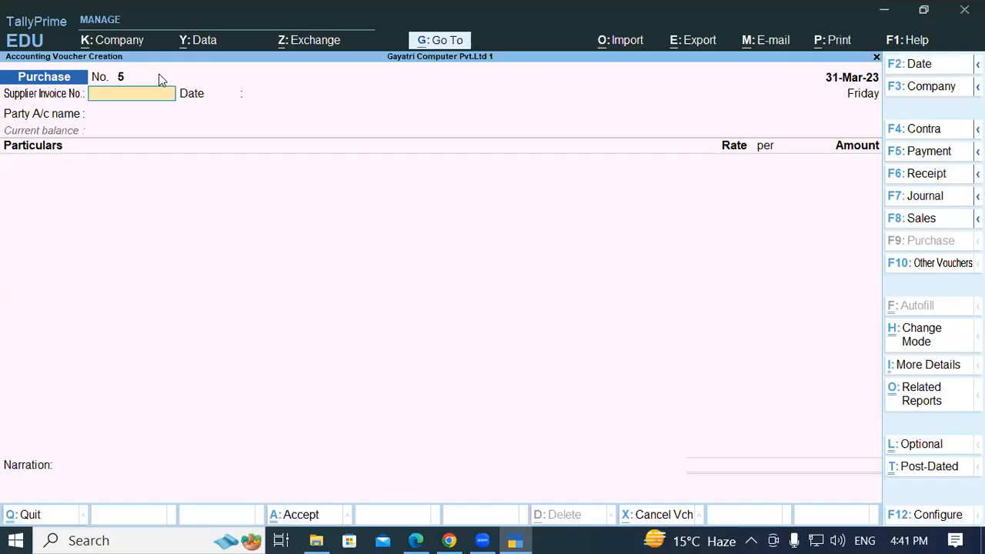
key("Escape")
key("Return")
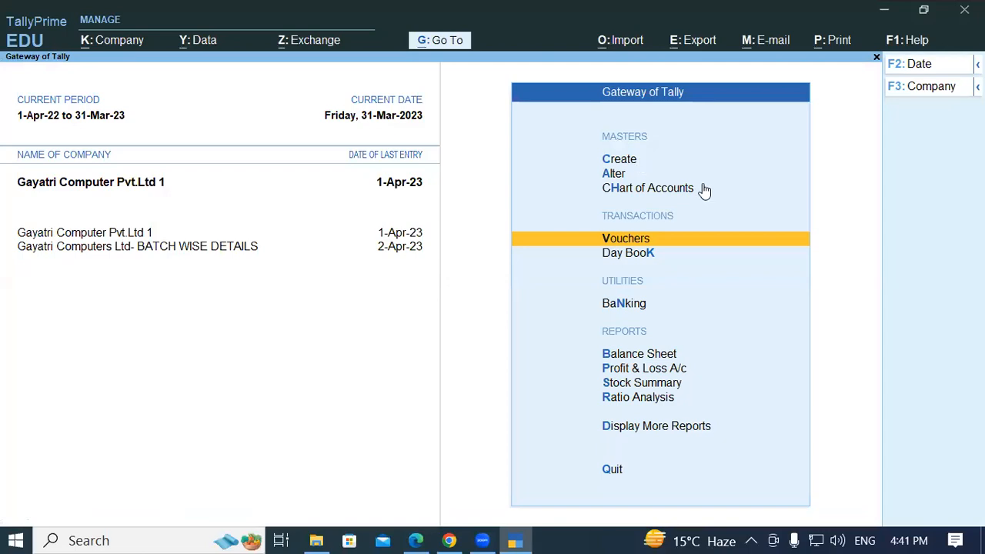
key("Up")
key("Up")
key("Up")
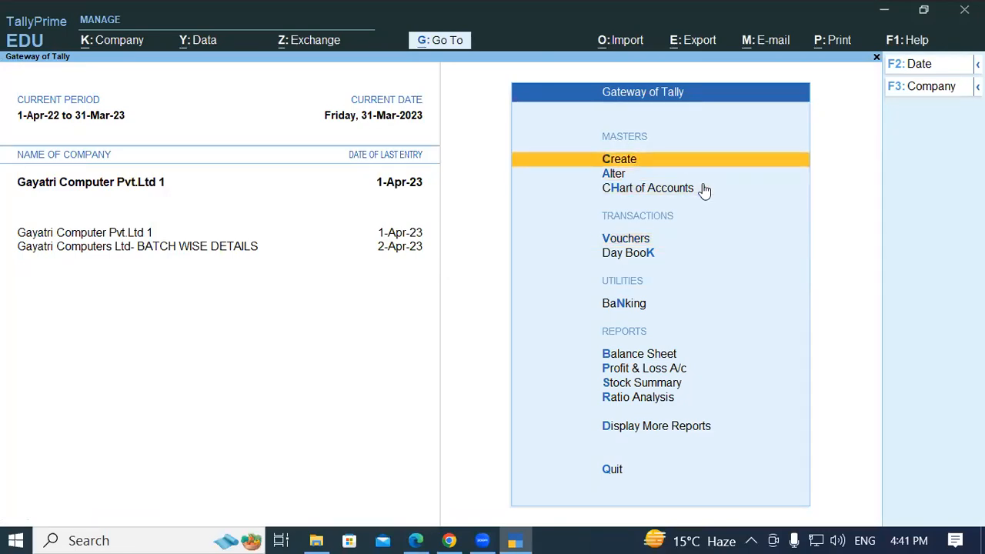
key("Return")
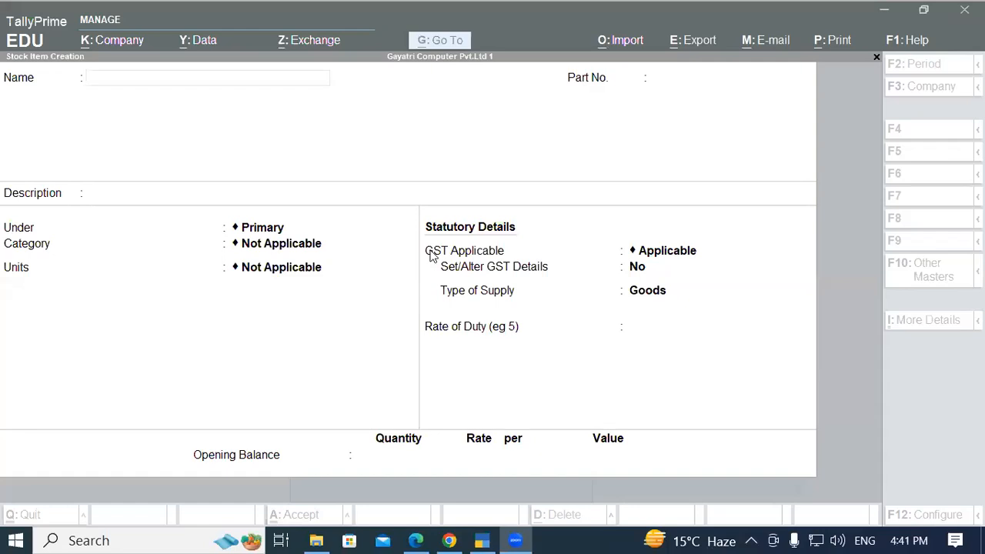
Name the stock item Lenovo 100 Wireless Combo, leaving the part number and description blank.
left_click(117, 84)
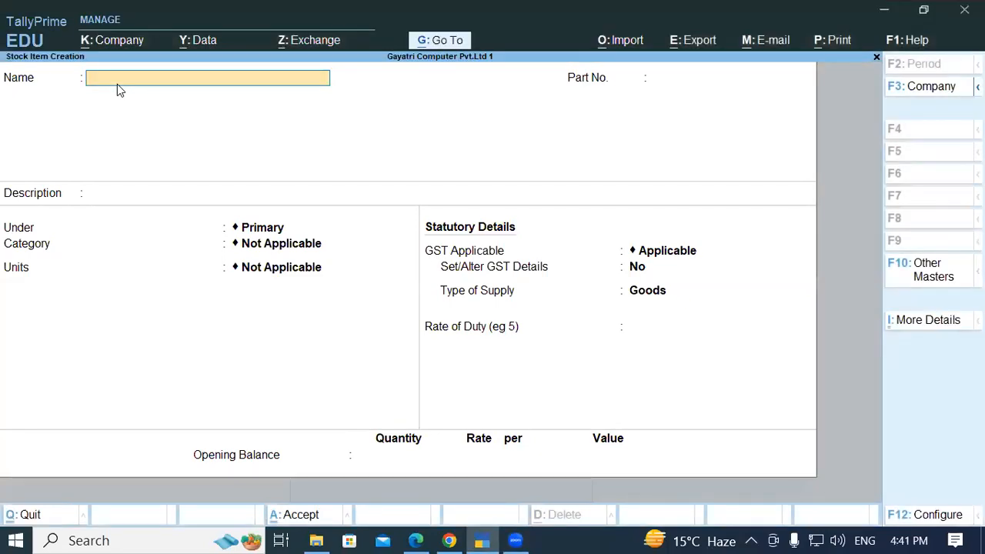
type("Lenovo 100 Wireless Combo")
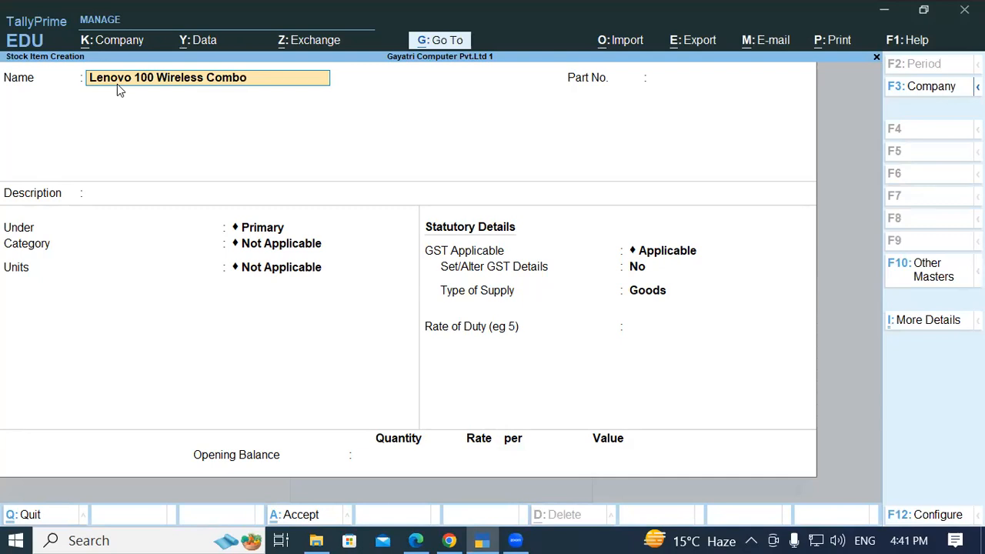
key("Return")
key("Return")
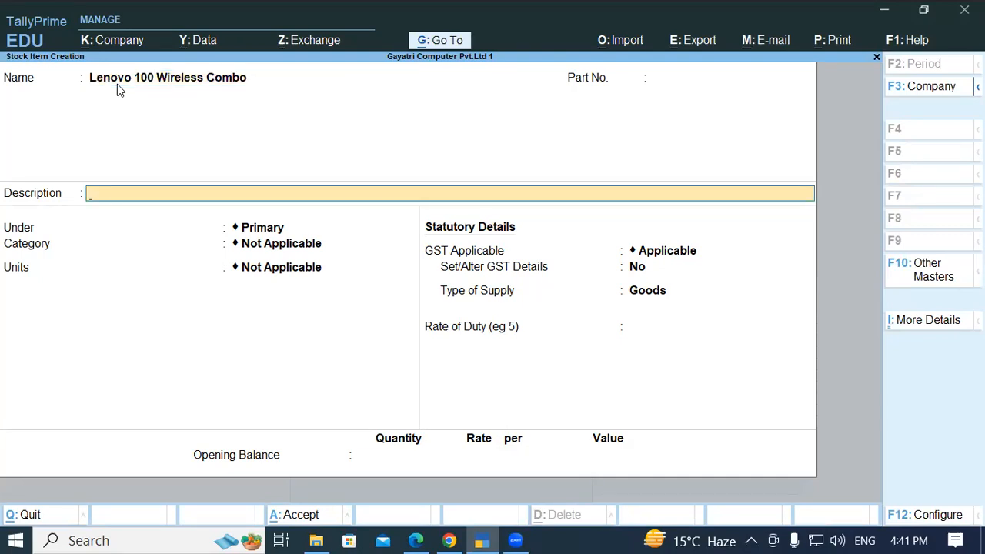
key("Return")
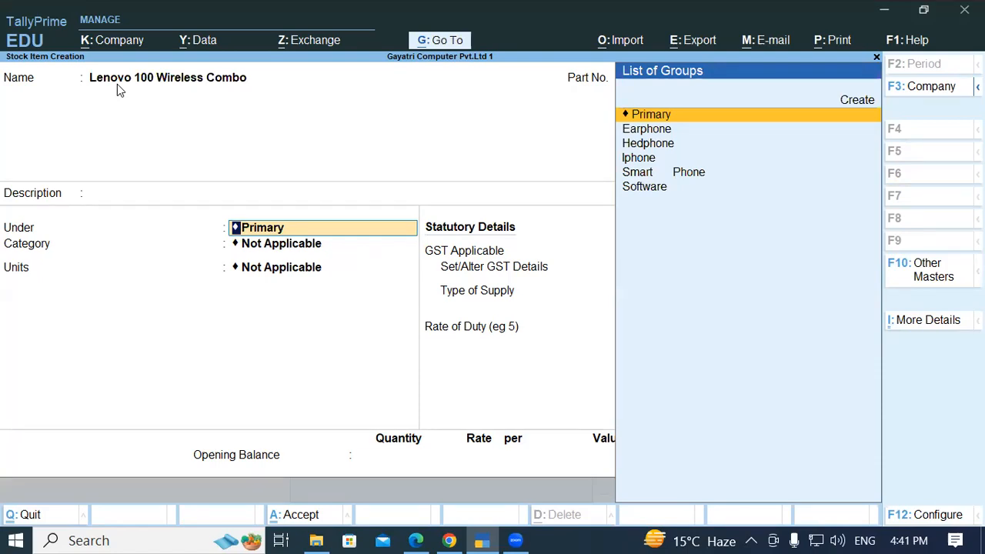
Create a new stock group Keyboard under Primary, without adding item quantities, and choose to set its GST details.
key("alt")
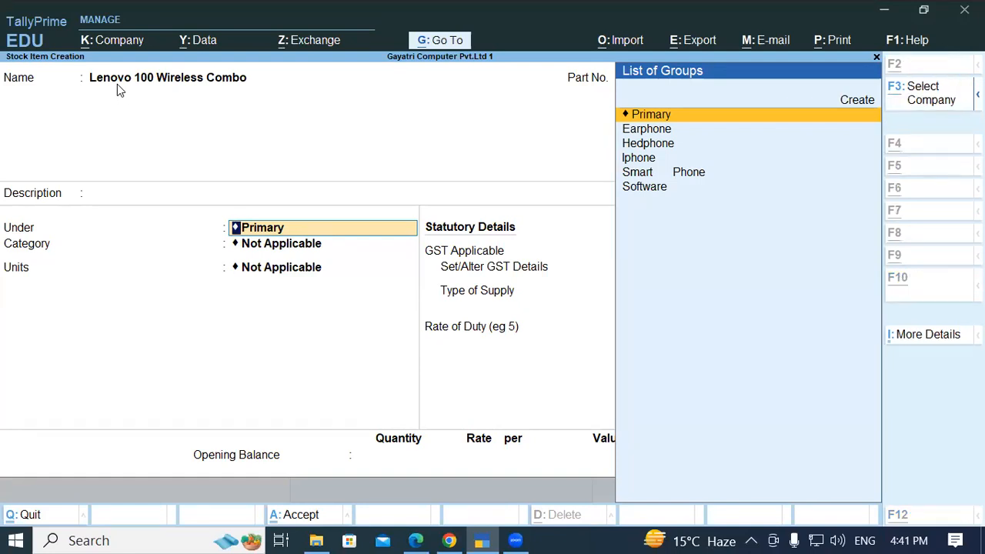
key("alt+c")
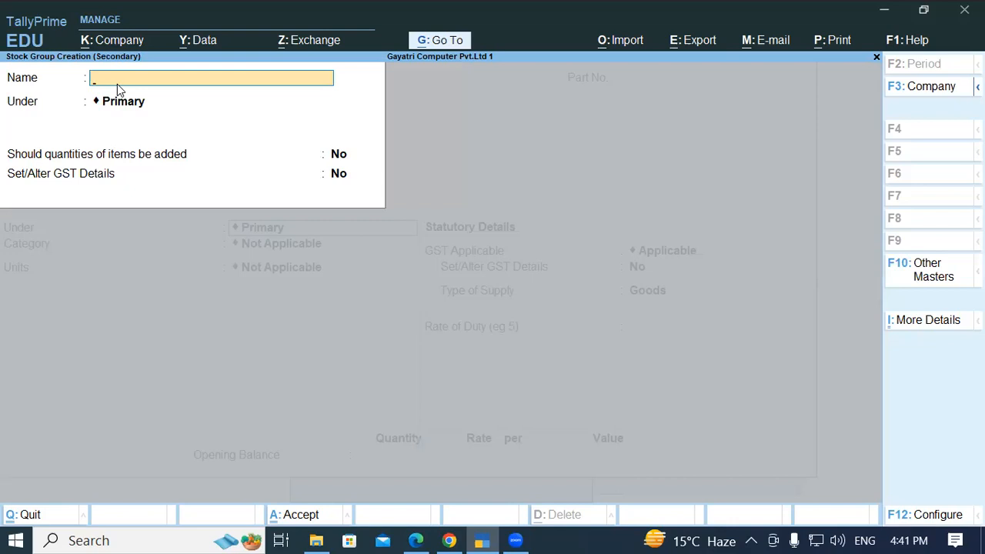
type("Keyboard")
key("Return")
key("Return")
key("Return")
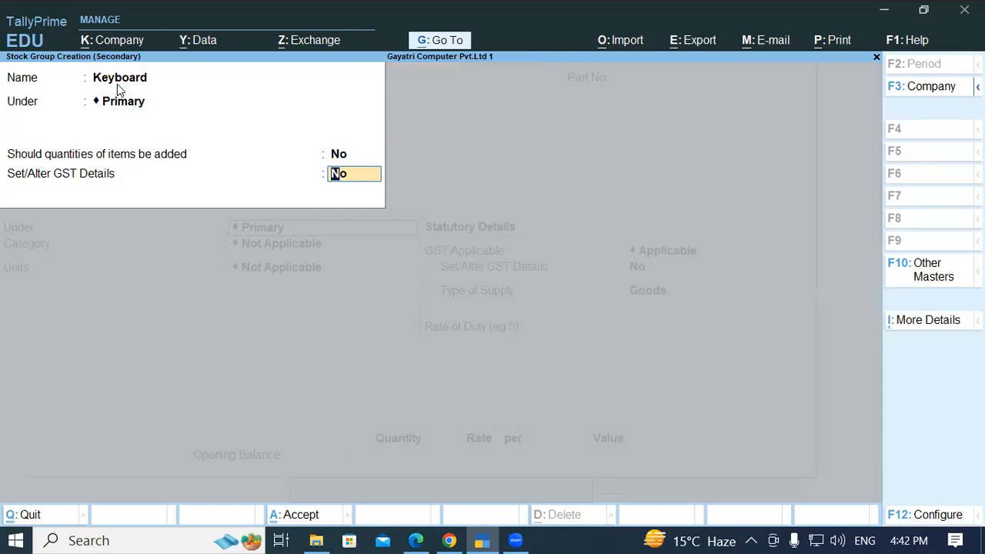
type("y")
key("Return")
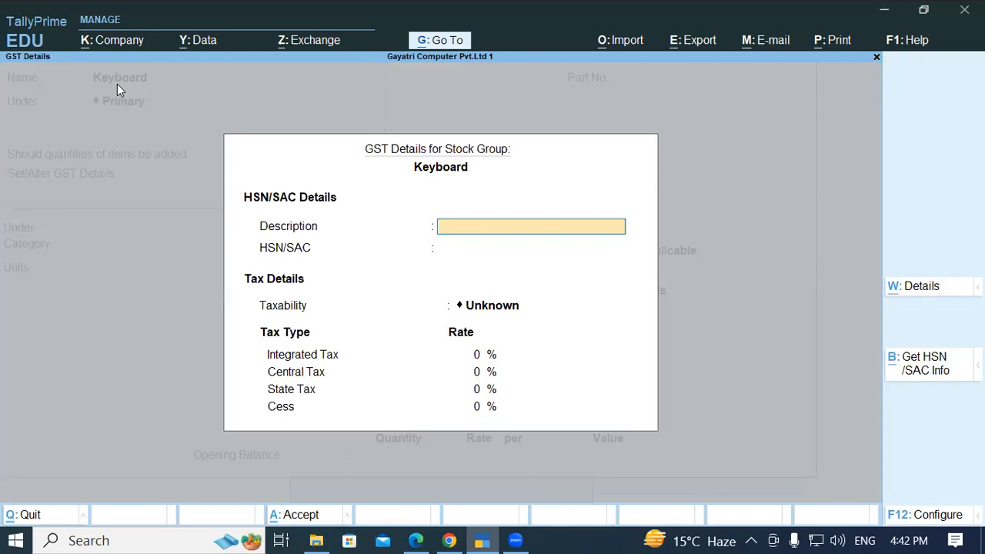
Enter Keyboard as the group's GST description, set the HSN/SAC to 847160 and the taxability to Taxable.
type("Keyboard")
key("Return")
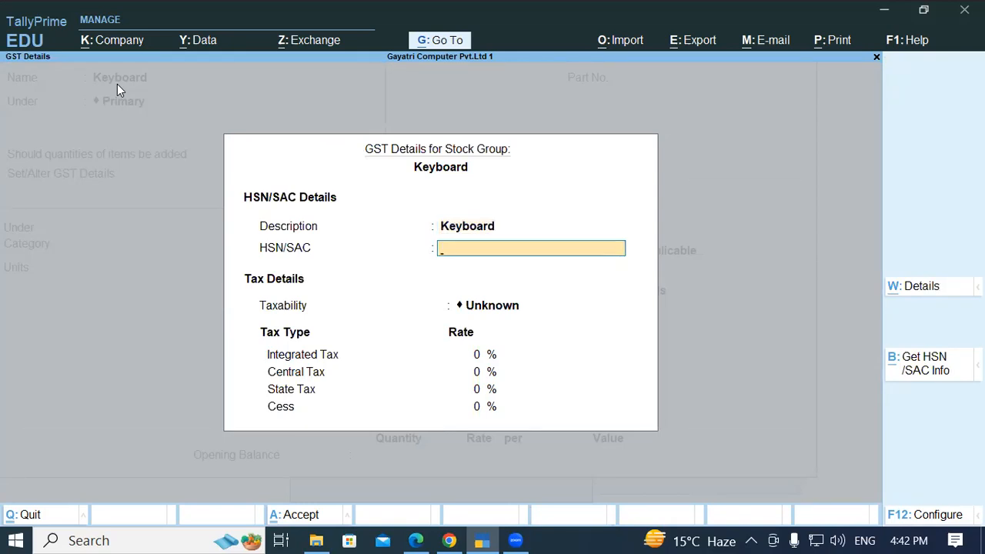
type("847160")
key("Return")
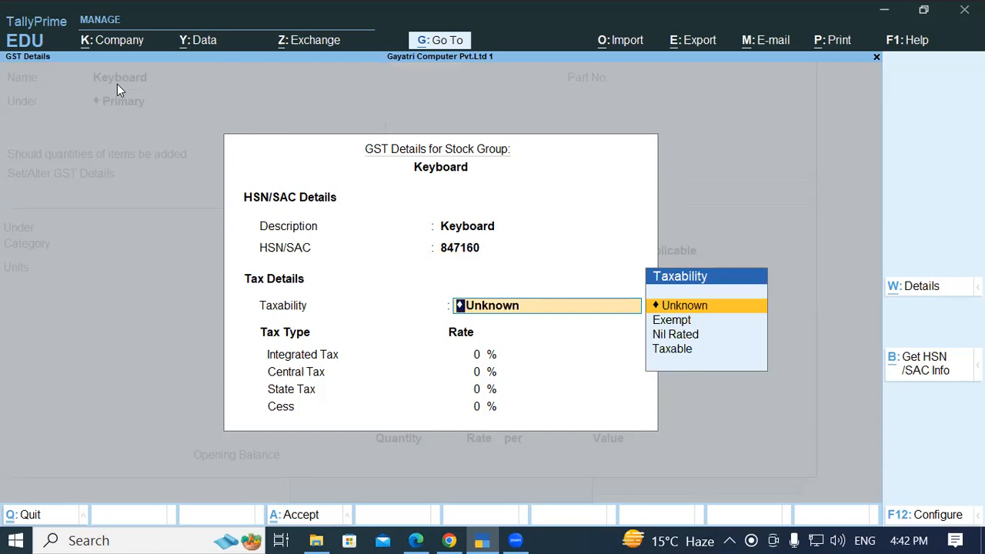
key("Down")
key("Down")
key("Down")
key("Return")
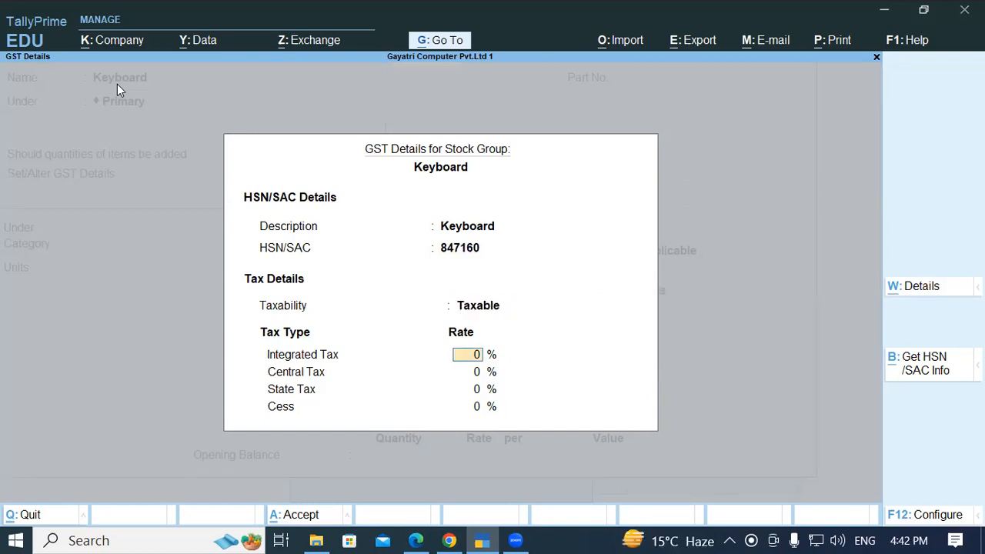
Set the Integrated Tax rate to 18%, then save the Keyboard stock group and assign it to the item.
type("18")
key("Return")
key("Return")
key("Return")
key("Return")
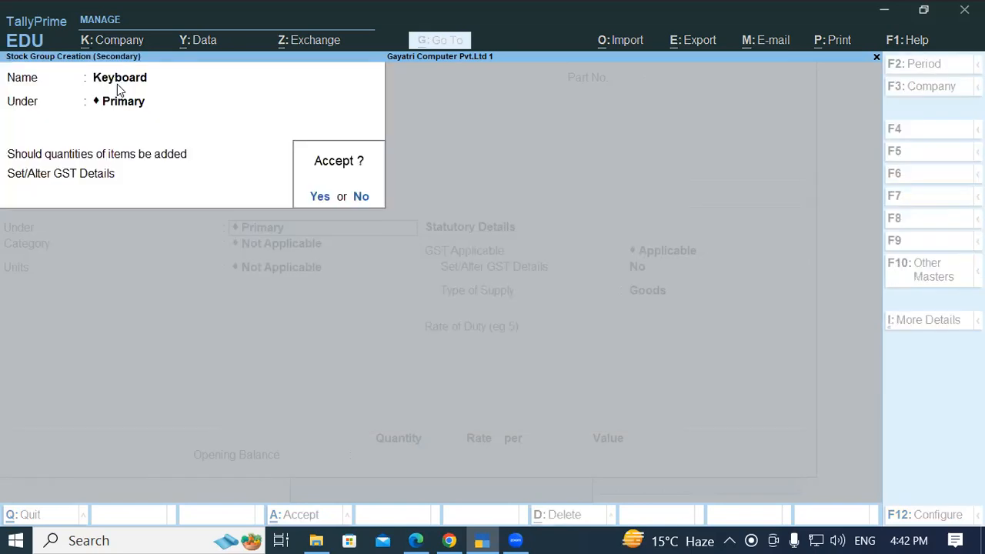
key("Return")
key("Return")
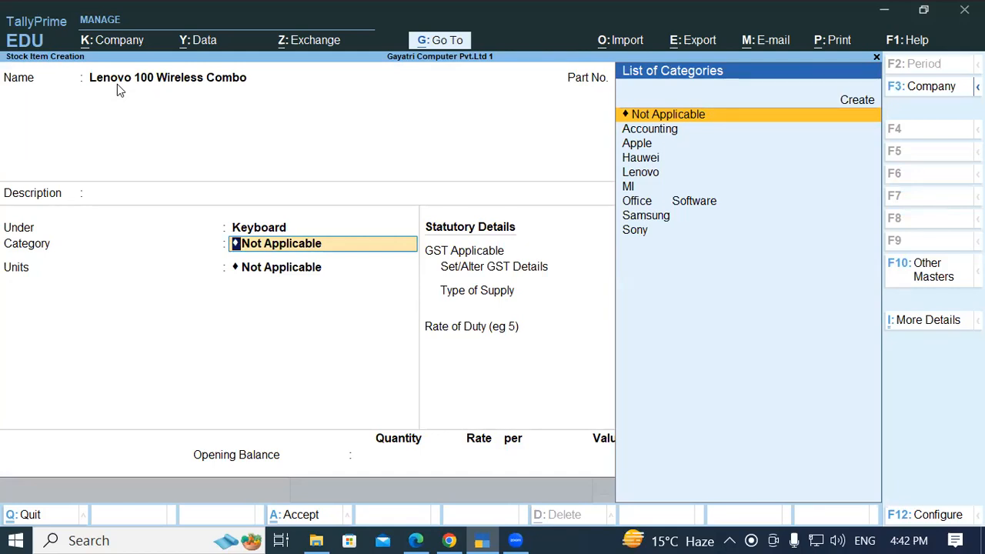
Set the item's category to Lenovo and units to Pcs, with no alternate units and no batches.
type("Le")
key("Return")
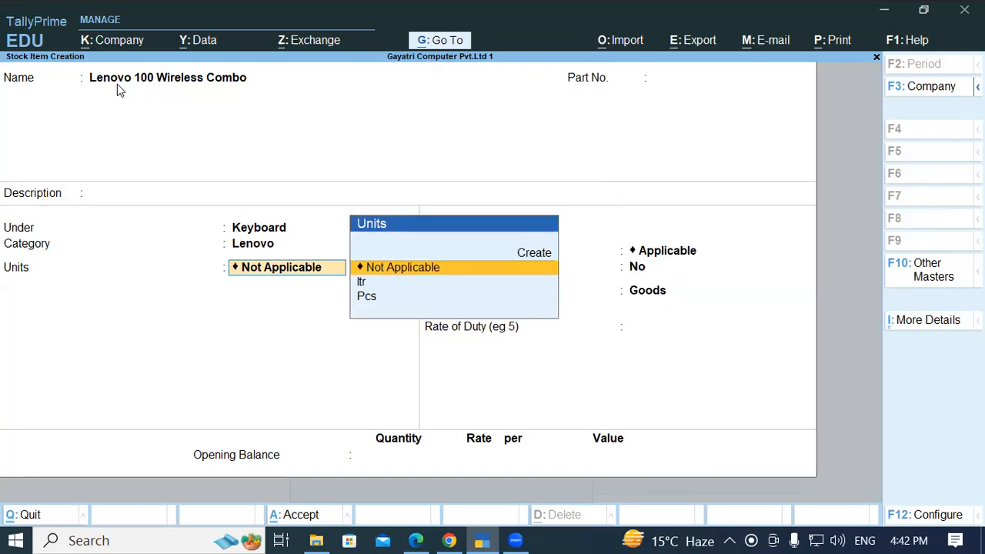
key("Down")
key("Down")
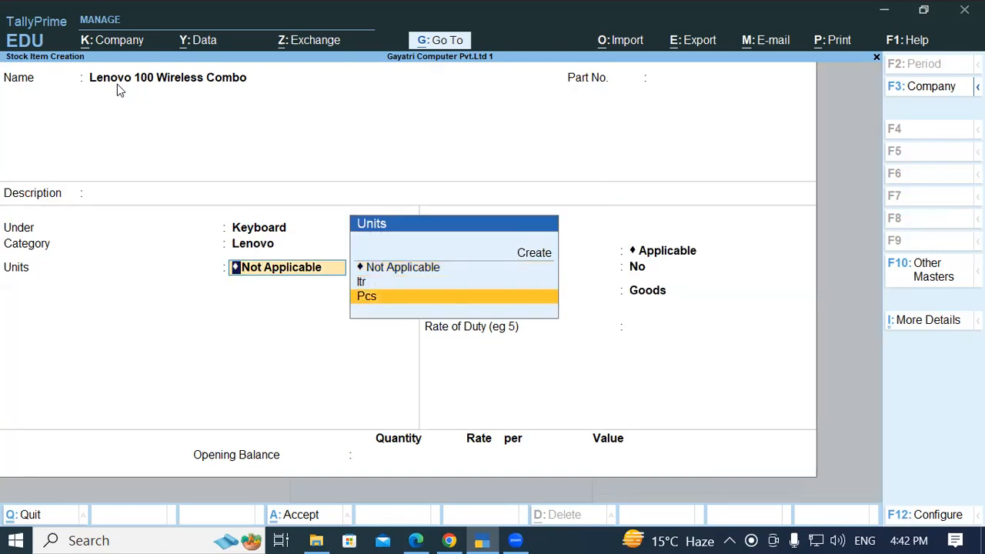
key("Return")
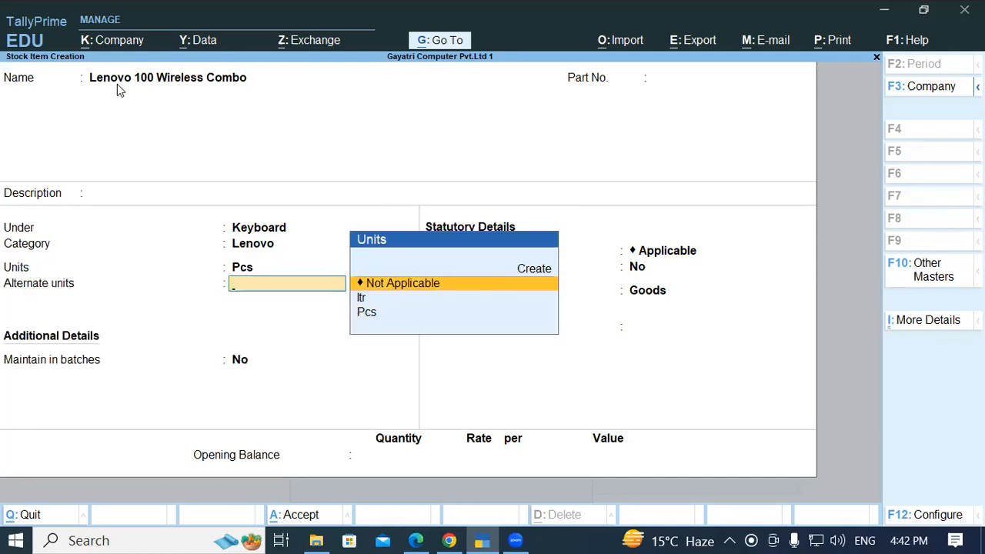
key("Return")
key("Return")
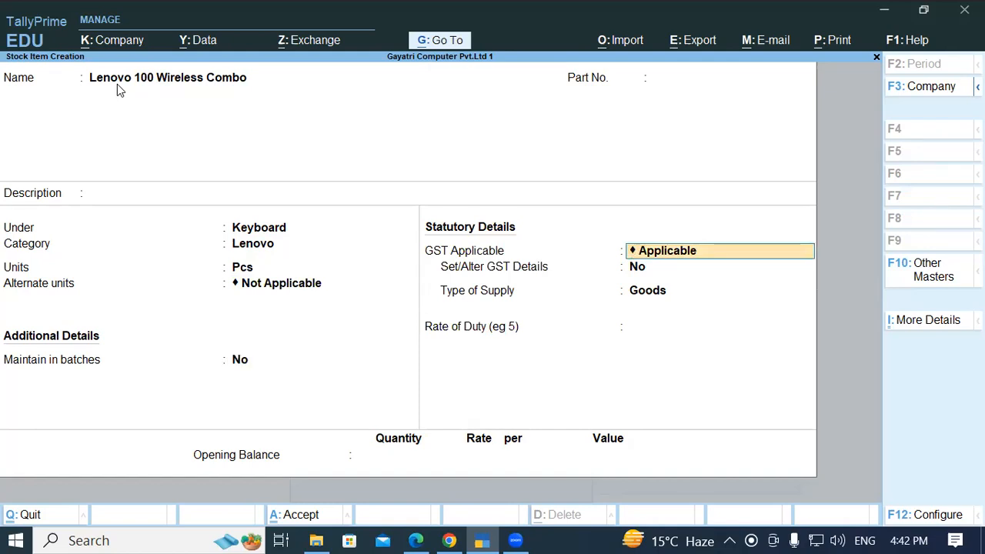
Keep GST applicable, supply type Goods and zero duty without an opening balance, then save the Lenovo 100 Wireless Combo item.
key("Return")
key("Return")
key("Return")
key("Return")
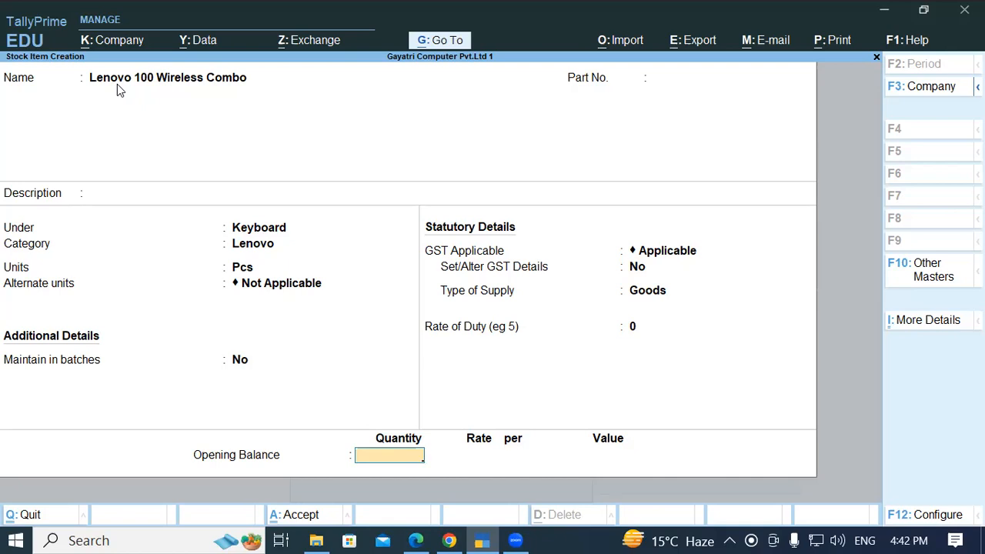
key("Return")
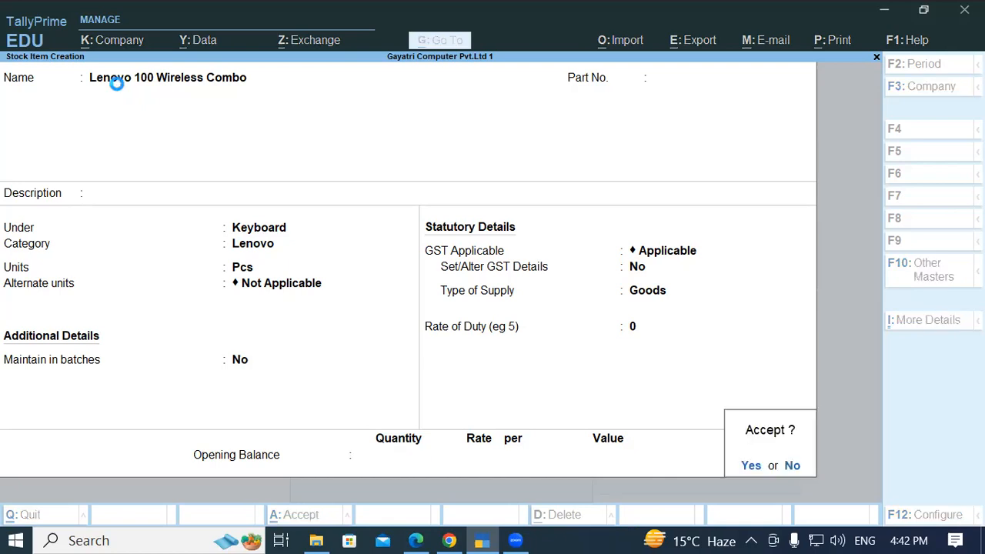
key("Return")
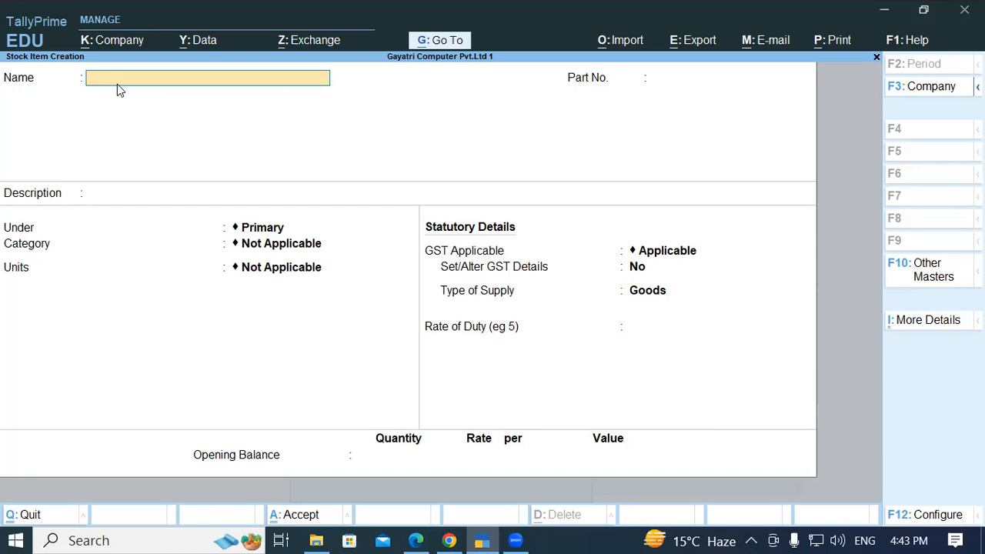
Switch to the PDF in Edge and copy the item name Dell 1220 DLP Projector from the Company Product List.
key("alt")
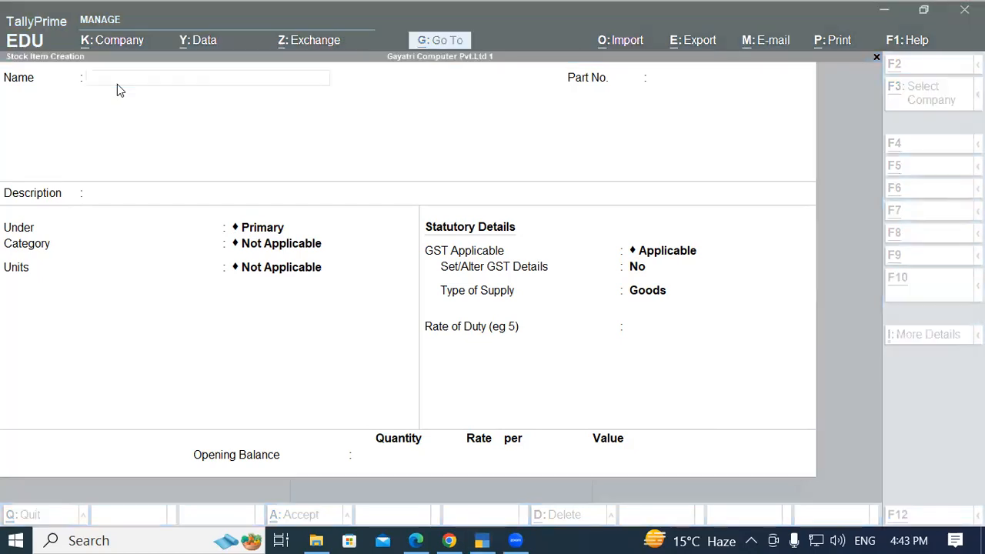
left_click(416, 540)
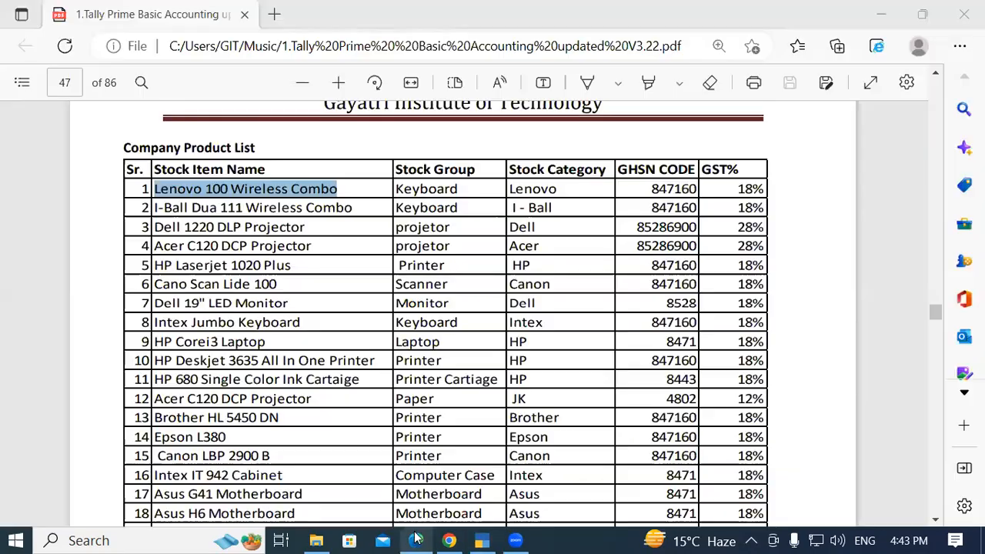
left_click_drag(160, 208, 294, 212)
left_click(293, 213)
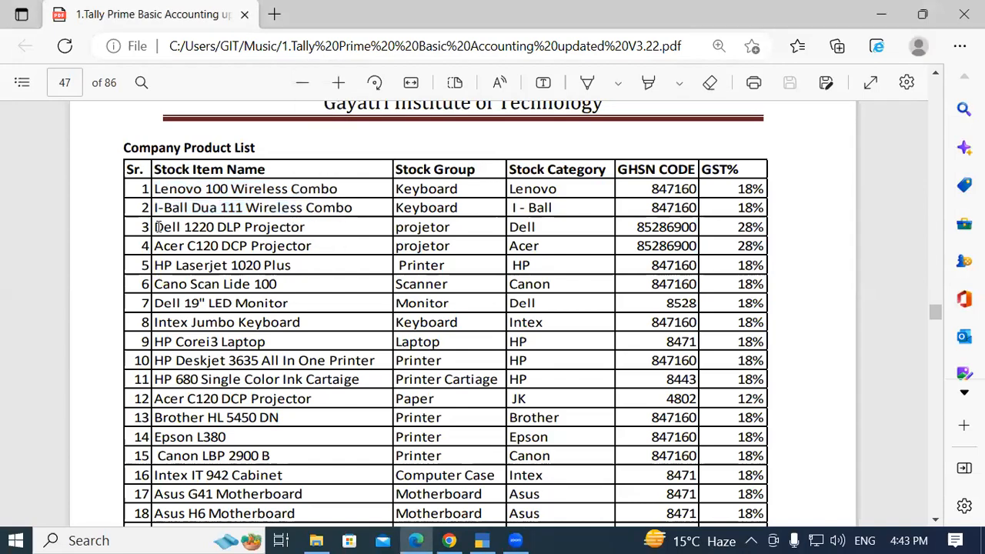
left_click_drag(154, 227, 304, 227)
key("ctrl+c")
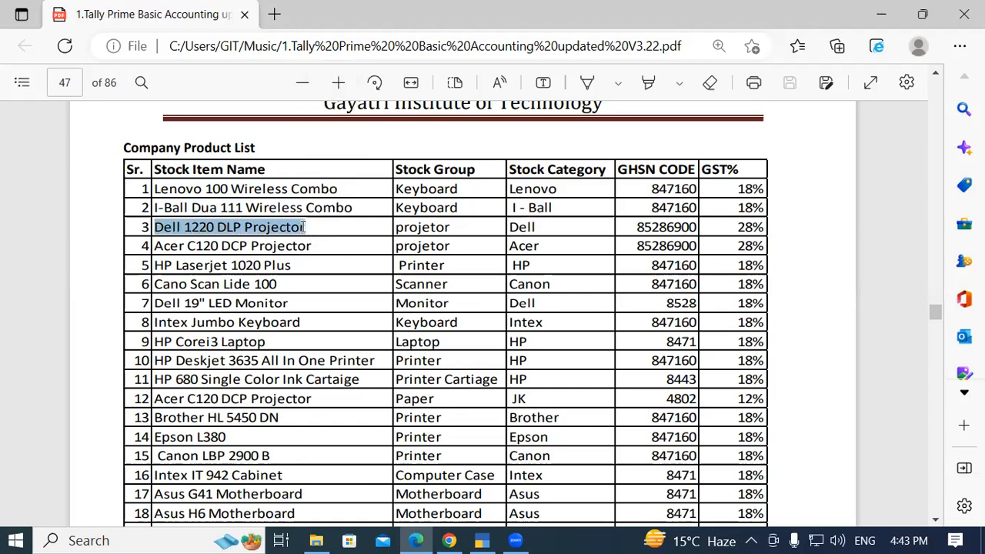
Return to TallyPrime and name the new stock item Dell 1220 DLP Projector, leaving part number and description blank.
key("alt+Tab")
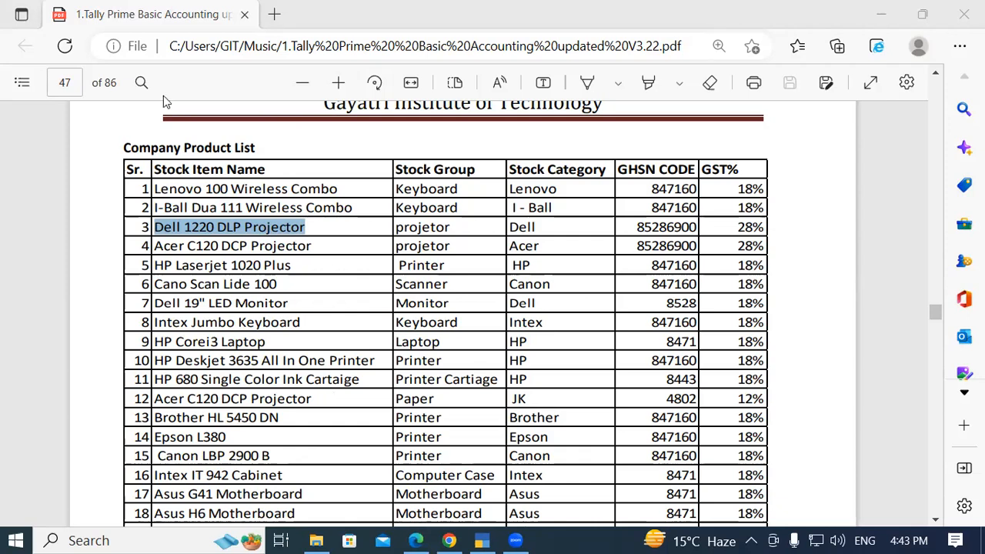
key("alt+Tab")
key("ctrl+v")
key("Return")
key("Return")
key("Return")
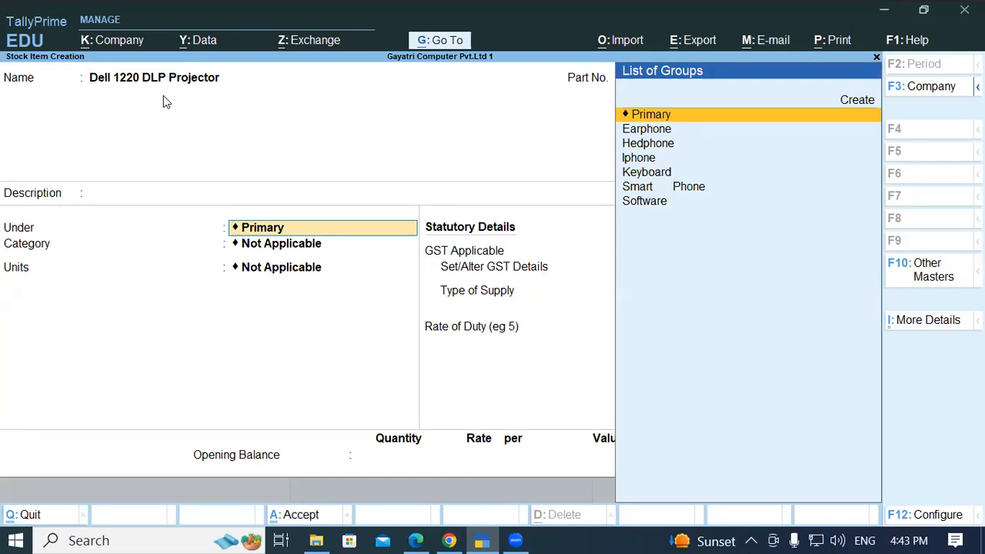
Create a new stock group Projector under Primary for the item, without adding item quantities.
key("alt+c")
type("Projector")
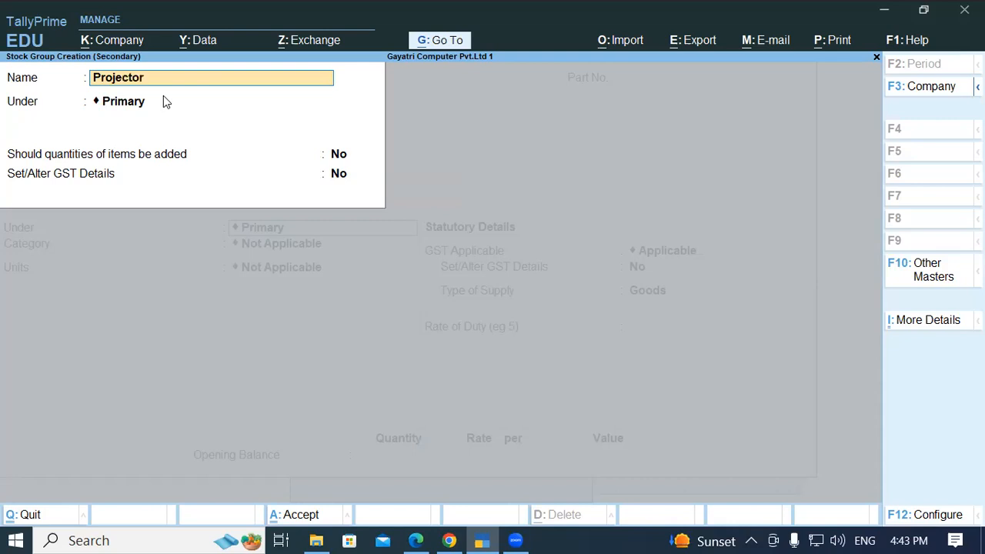
key("Return")
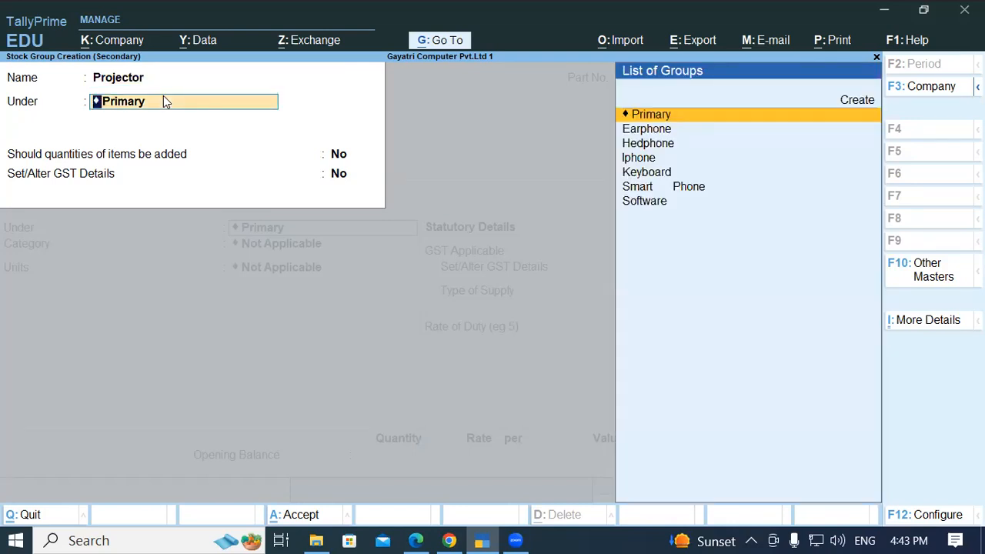
key("Return")
key("Return")
Choose to set the group's GST details, with description Projector and HSN/SAC 85286900 copied from the PDF in Edge.
type("yP")
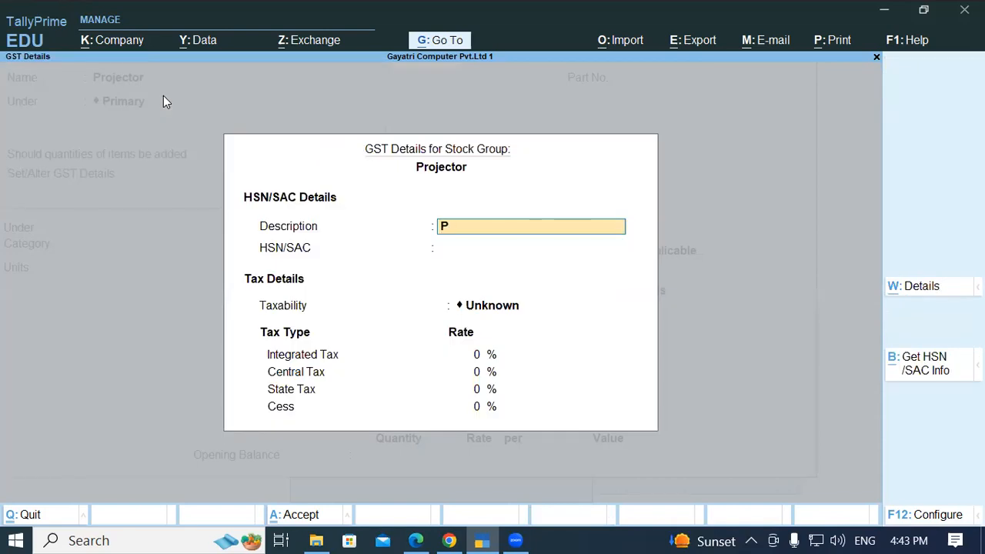
type("rojector")
key("Return")
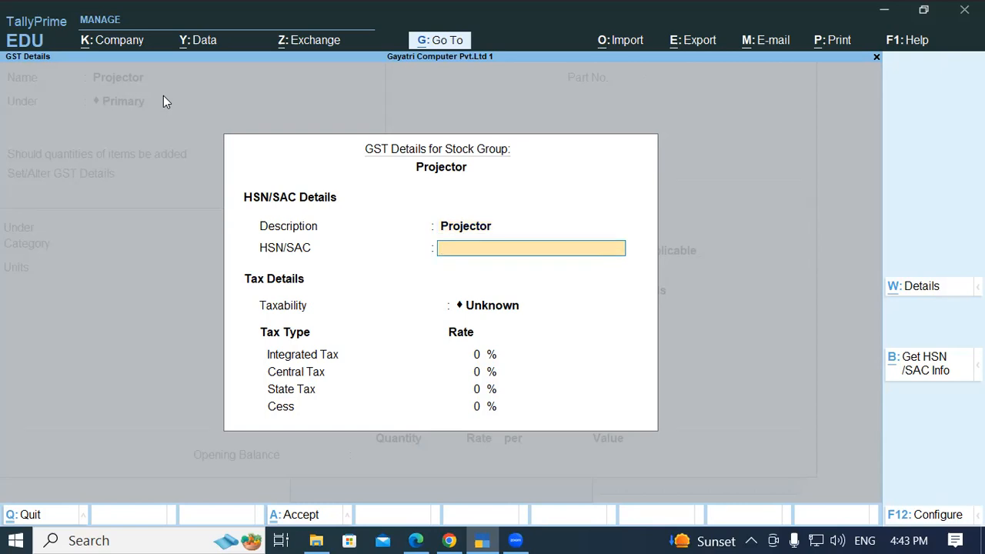
key("alt+Tab")
left_click_drag(633, 226, 699, 227)
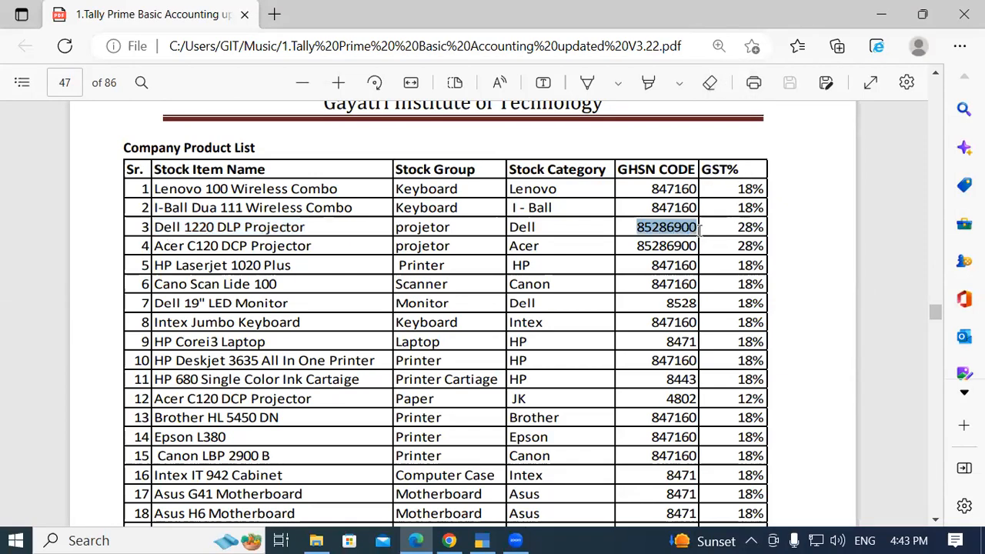
key("alt+Tab")
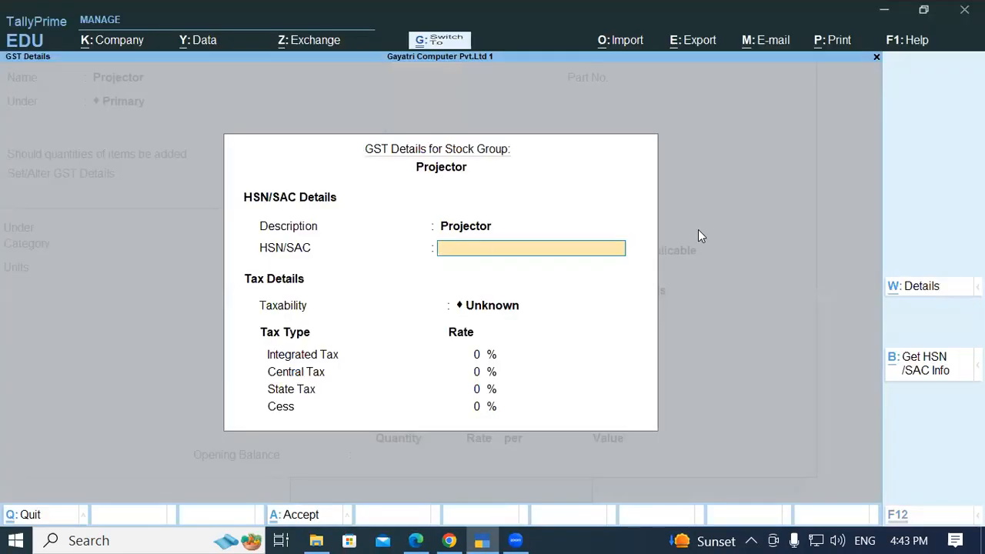
key("ctrl+alt+v")
key("Return")
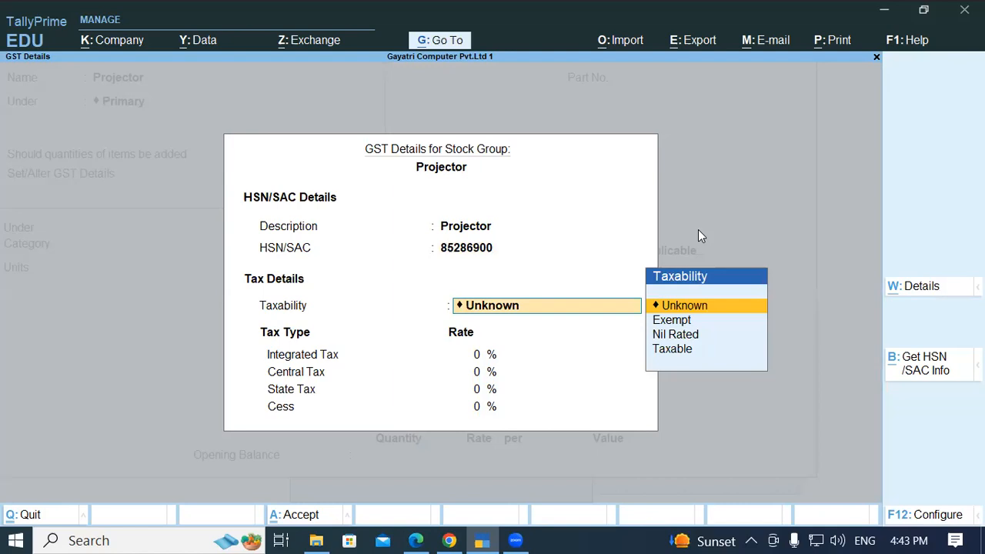
Set taxability to Taxable with 28% Integrated Tax, then save the Projector stock group and assign it to the item.
type("T")
key("Return")
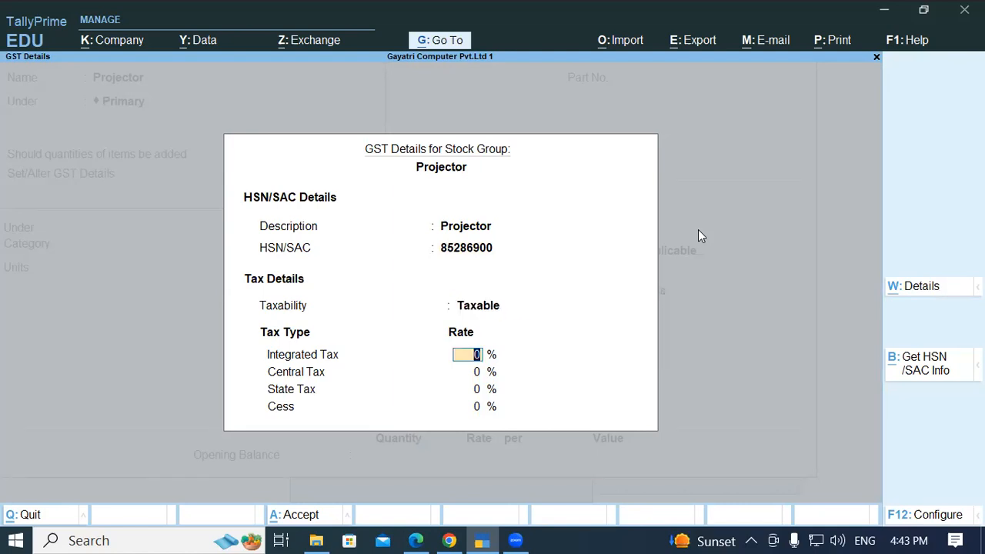
type("28")
key("Return")
key("Return")
key("Return")
key("Return")
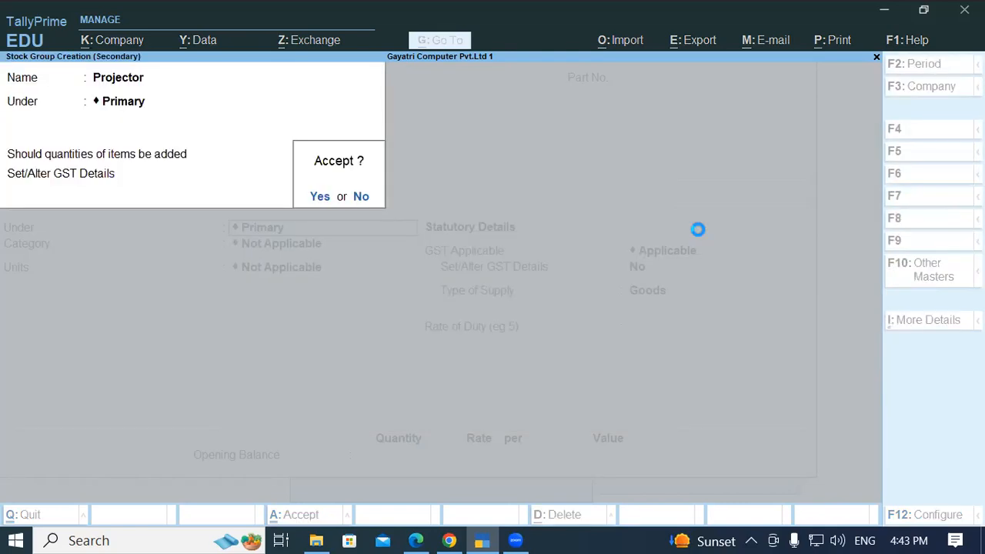
key("Return")
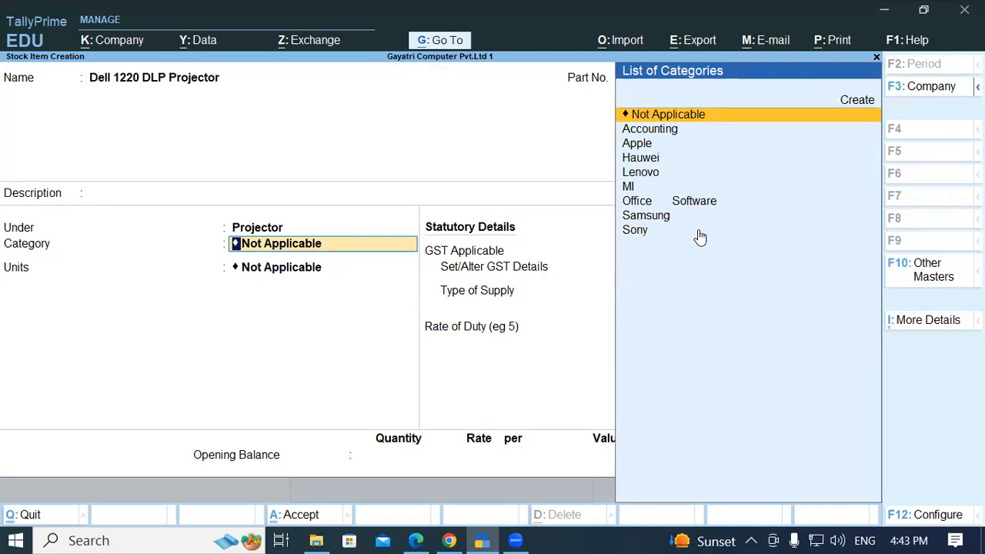
Create a new stock category Dell under Primary and assign it to the item.
key("alt+c")
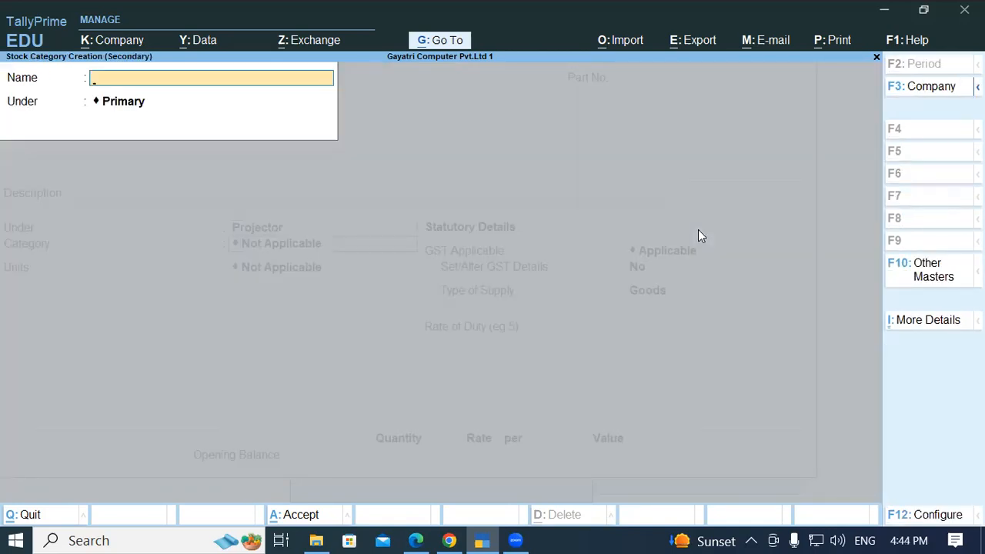
type("Dell")
key("Return")
key("Return")
key("Return")
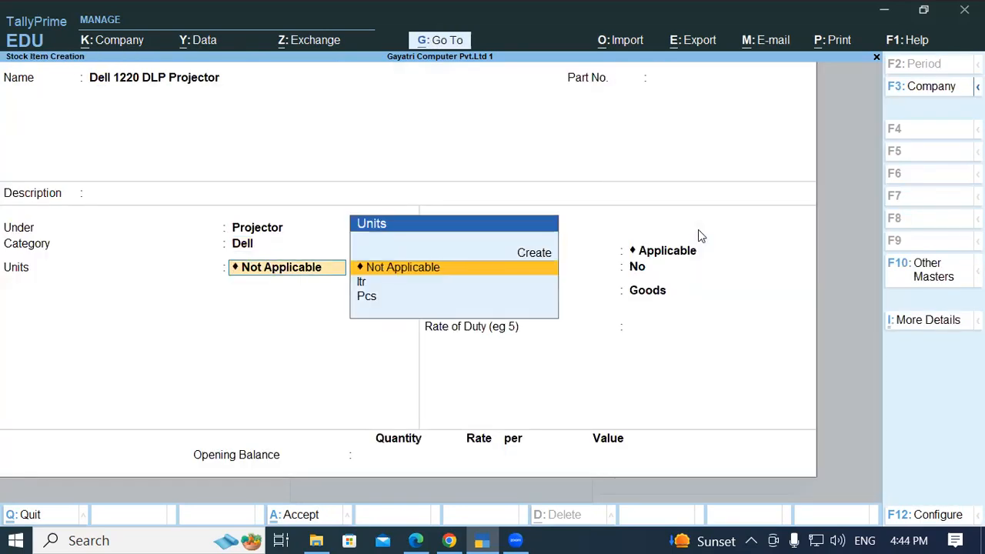
Set the Dell projector's units to Pcs, with no alternate units and no batches.
key("Down")
key("Down")
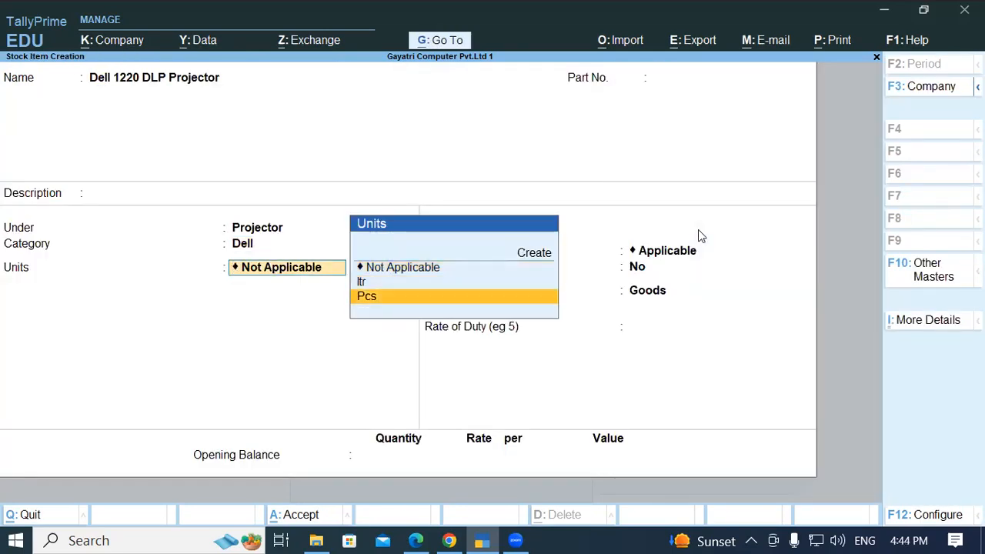
key("Return")
key("Return")
key("Return")
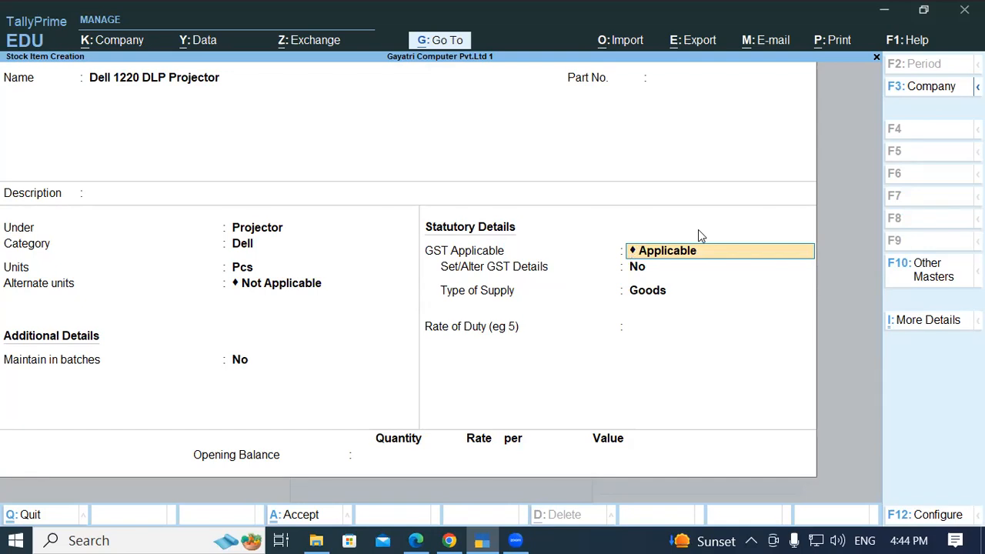
Keep GST applicable, supply type Goods and zero duty without an opening balance, then save the Dell 1220 DLP Projector item.
key("Return")
key("Return")
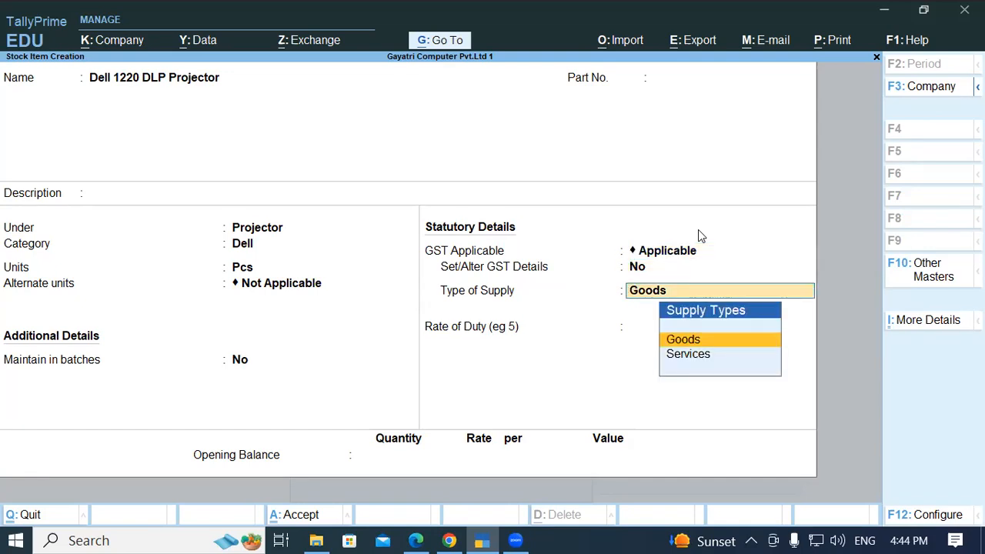
key("Return")
key("Return")
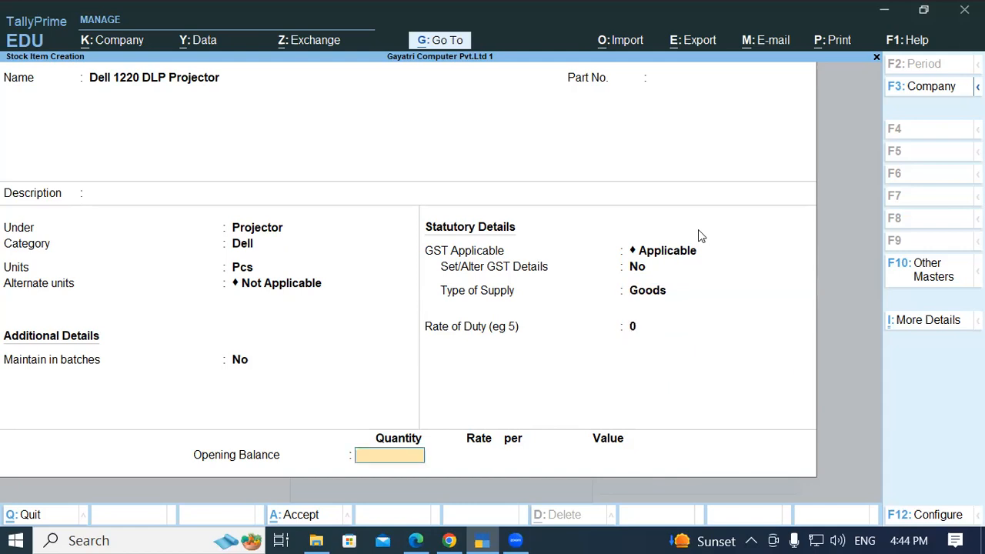
key("Return")
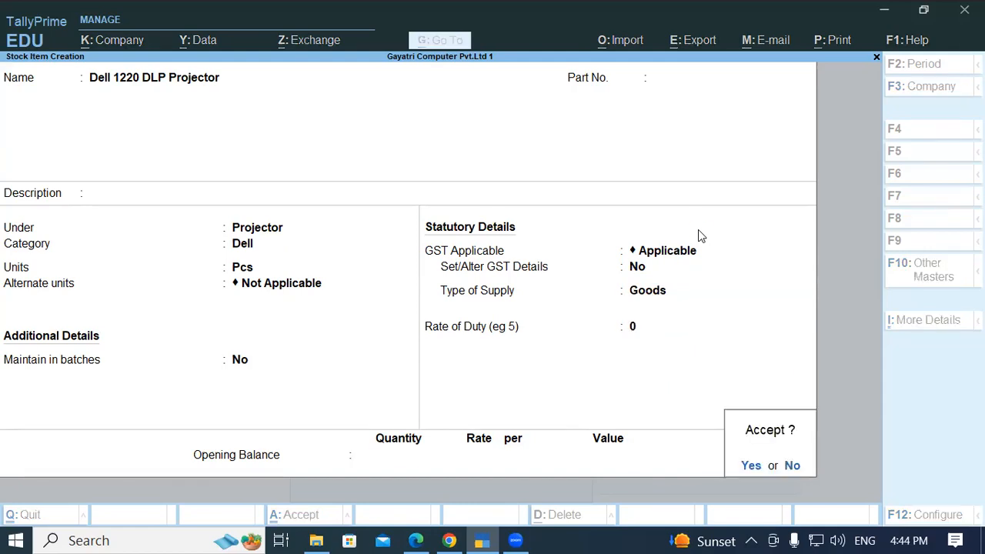
key("Return")
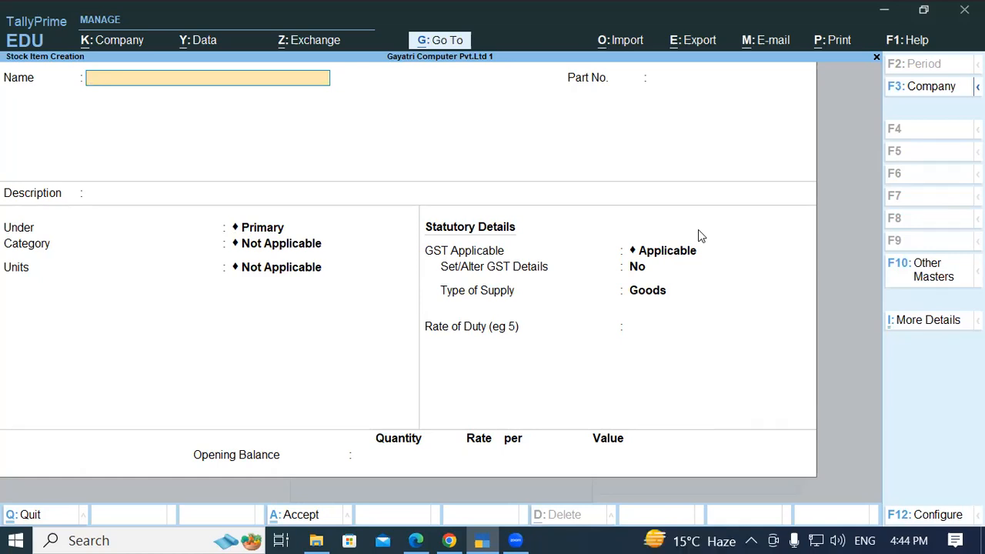
Leave stock item creation, then switch to the PDF in Edge and clear the text selection in the Company Product List.
key("Escape")
key("Return")
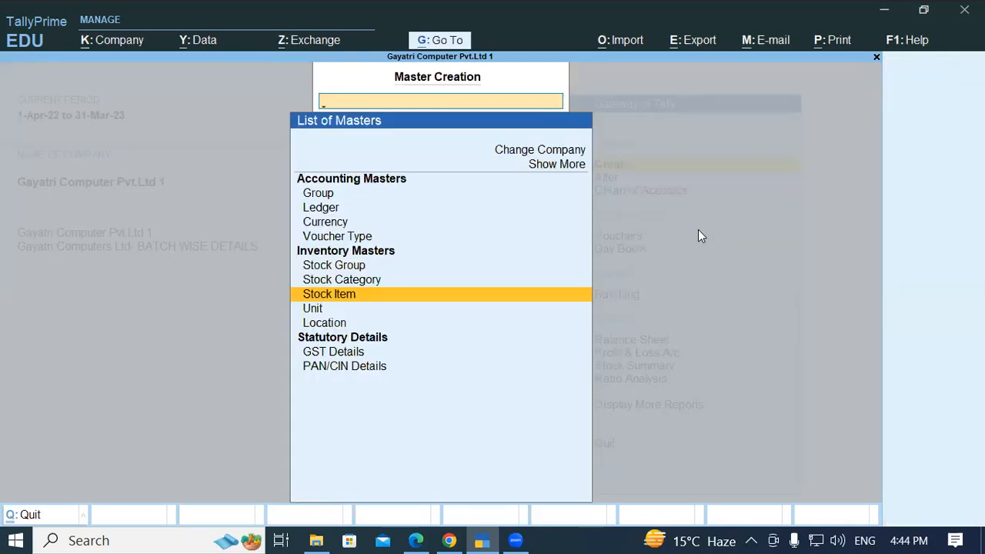
key("alt+Tab")
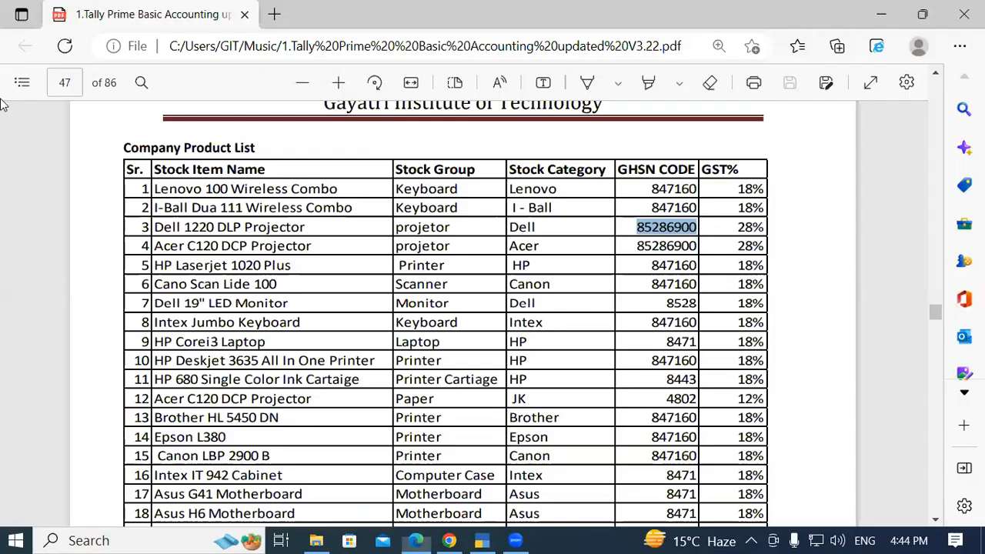
left_click(314, 238)
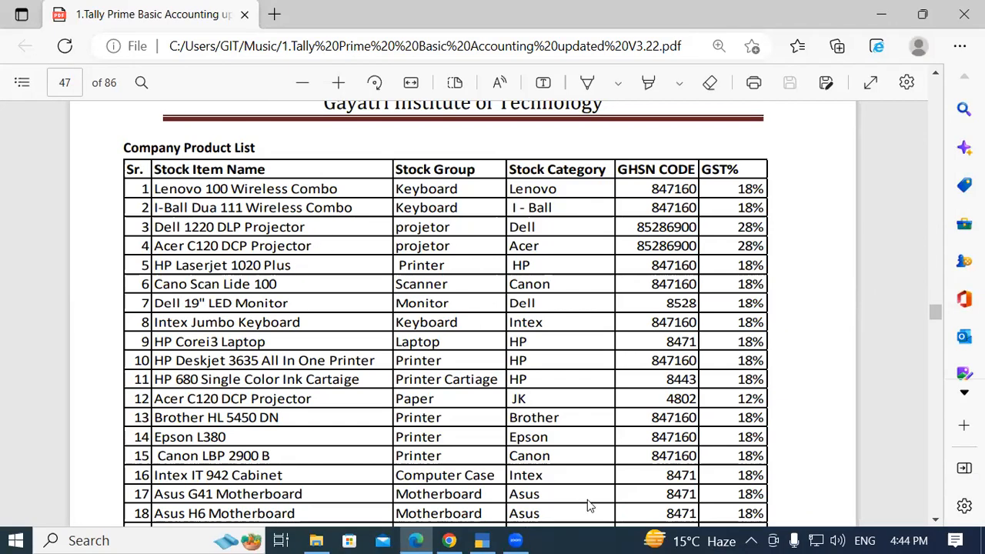